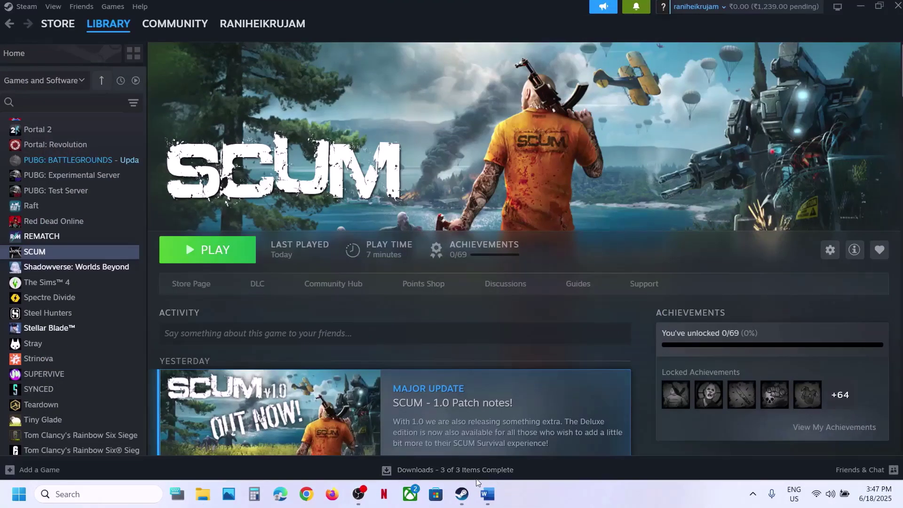
left_click(27, 7)
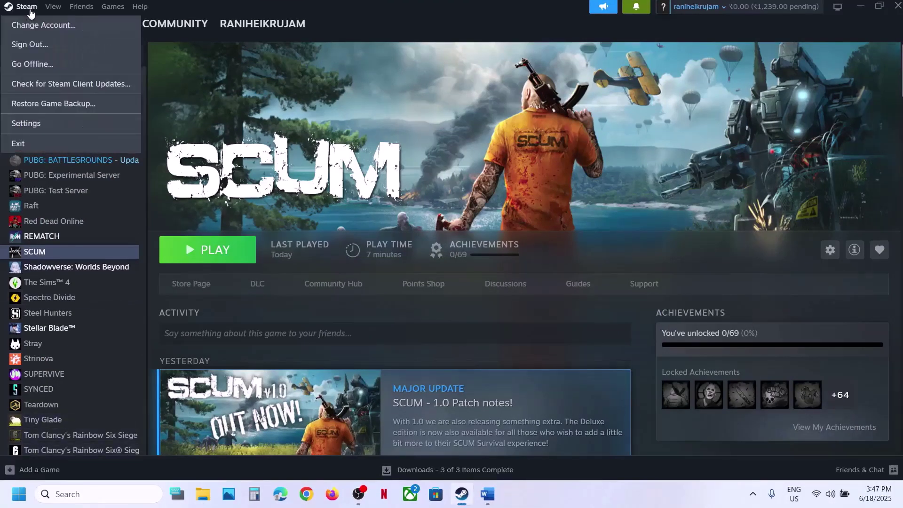
left_click(377, 172)
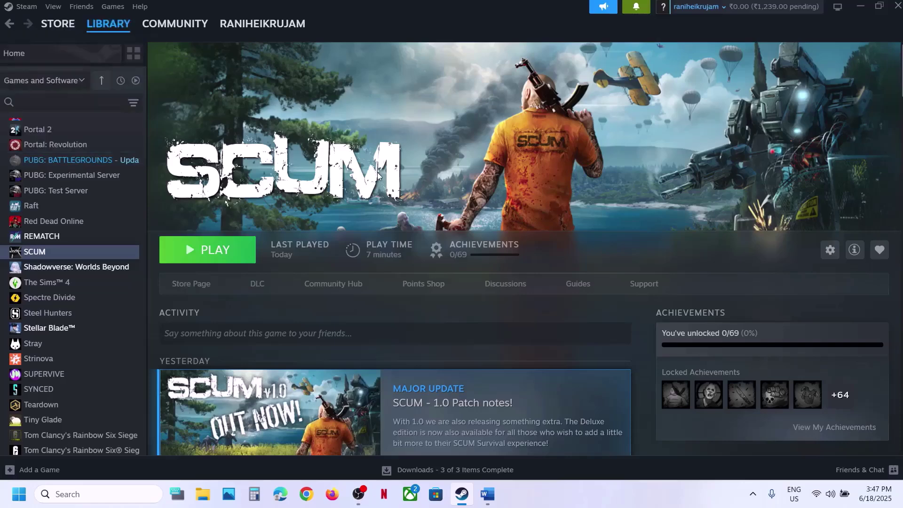
left_click(18, 494)
left_click(344, 452)
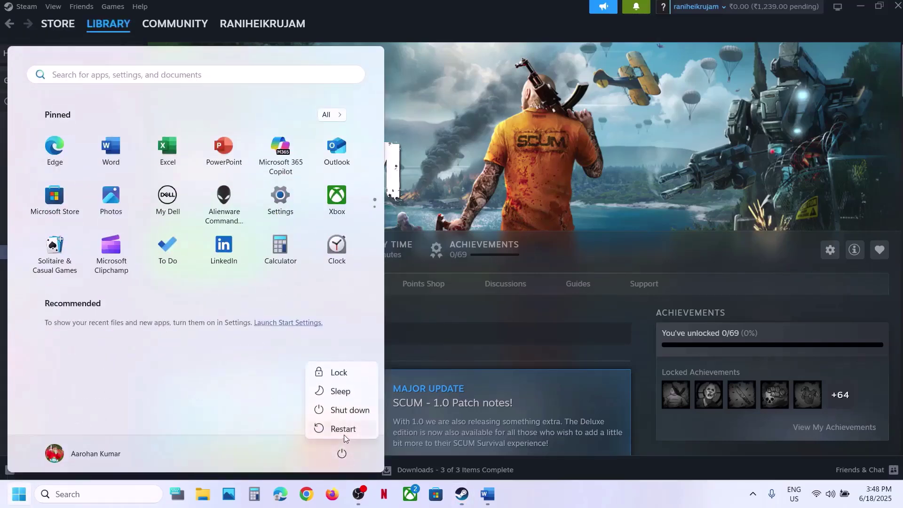
left_click(491, 351)
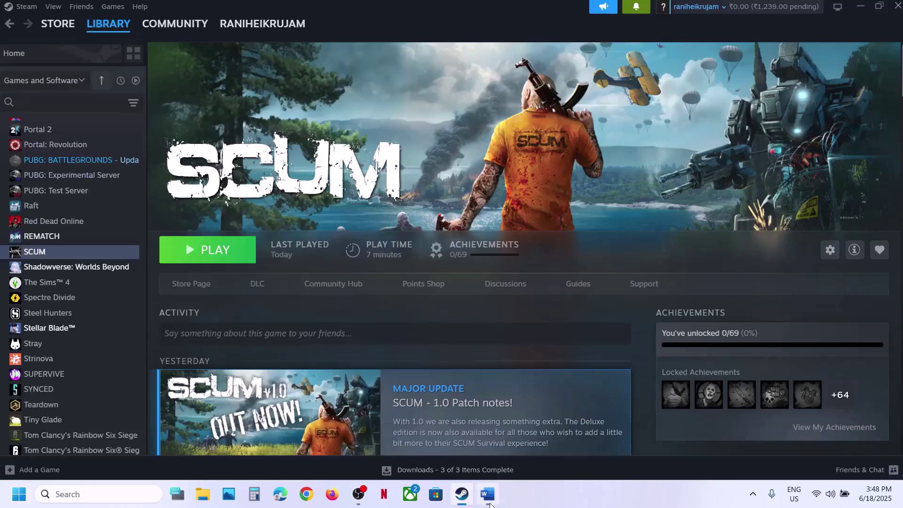
Step: Consult the troubleshooting notes in Word, and view SCUM's launch options in Steam without starting the game
left_click(488, 494)
left_click_drag(168, 286, 404, 258)
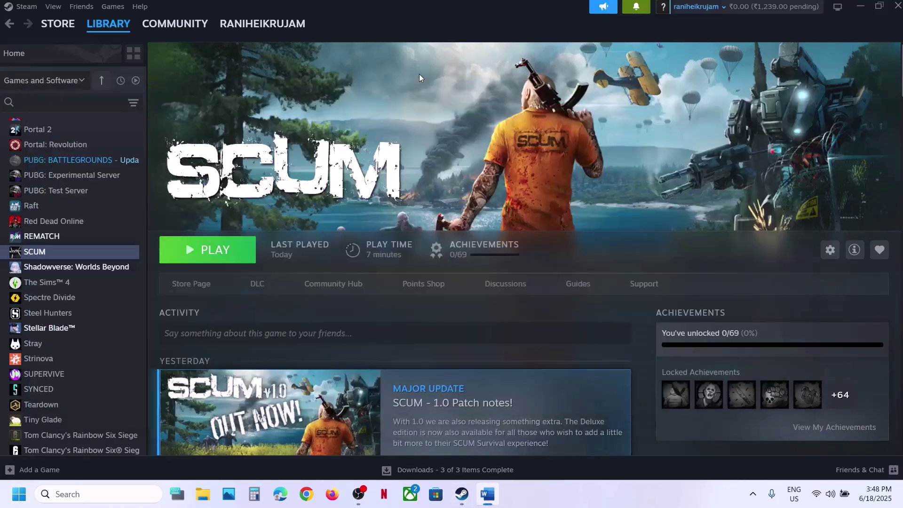
left_click(419, 74)
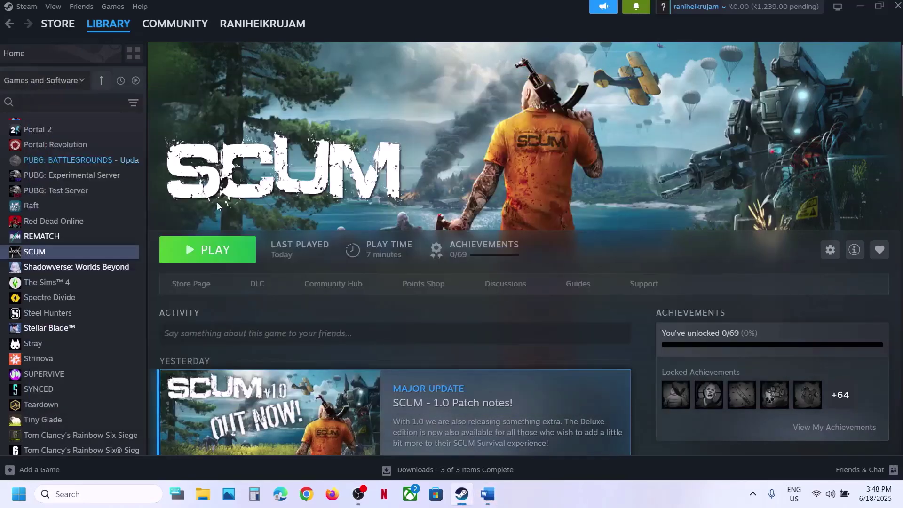
left_click(221, 245)
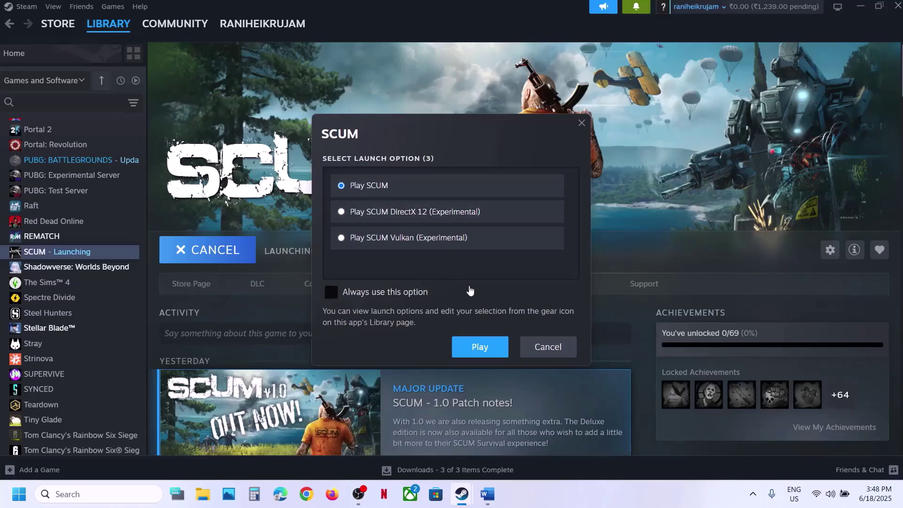
left_click(550, 348)
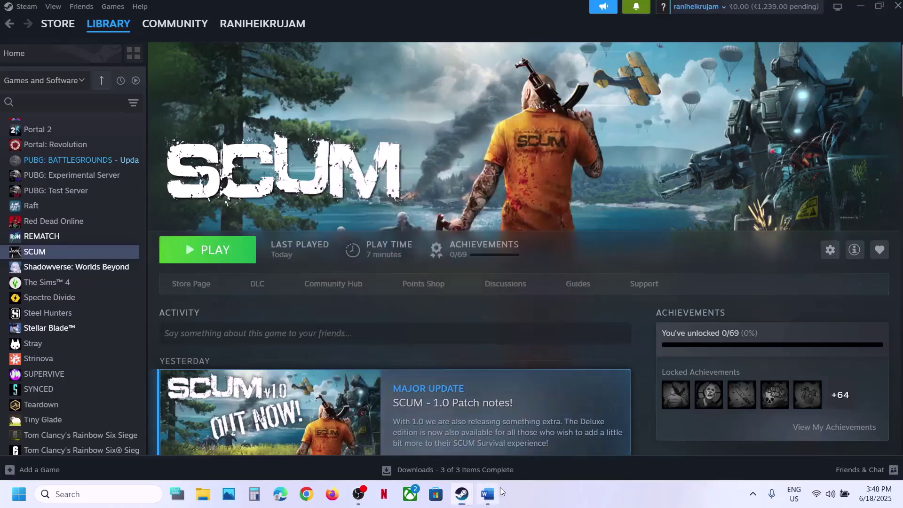
Step: Switch to the Word notes, highlight the step 3 text about uninstalling and reinstalling BattlEye, and return to Steam
left_click(488, 493)
scroll(312, 307, "down", 1)
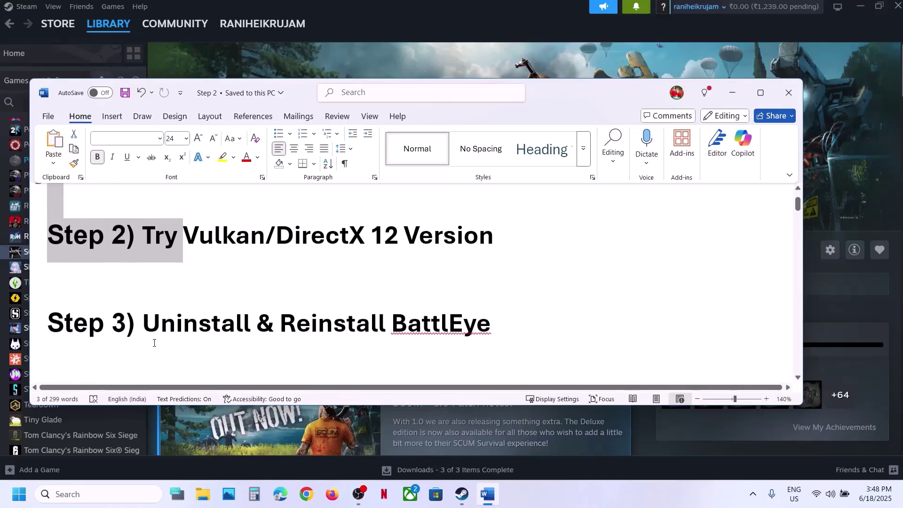
left_click_drag(165, 337, 418, 322)
left_click(382, 36)
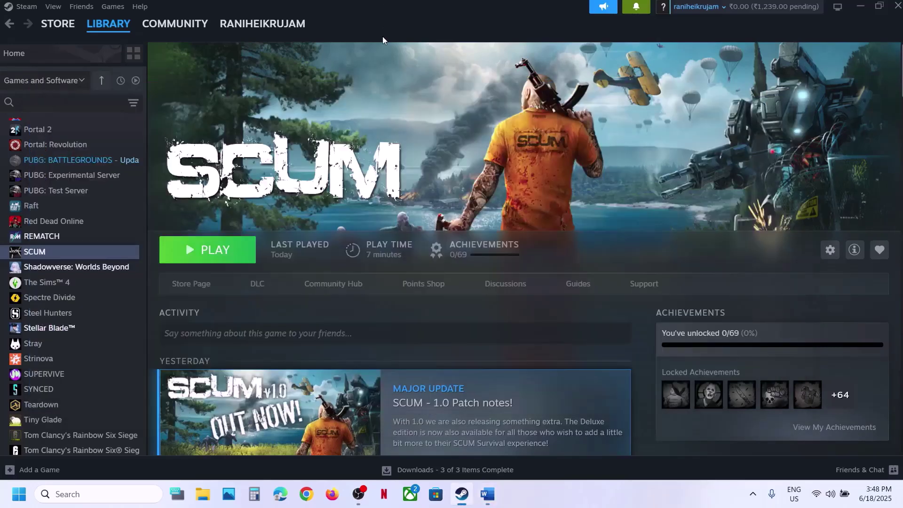
Step: Browse SCUM's local files from the Steam library and open the BattlEye folder
right_click(86, 253)
mouse_move(141, 323)
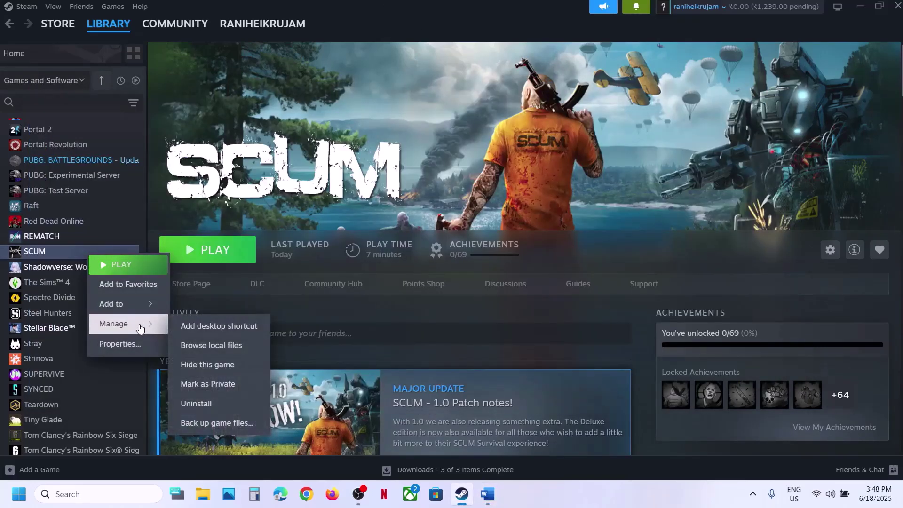
left_click(247, 351)
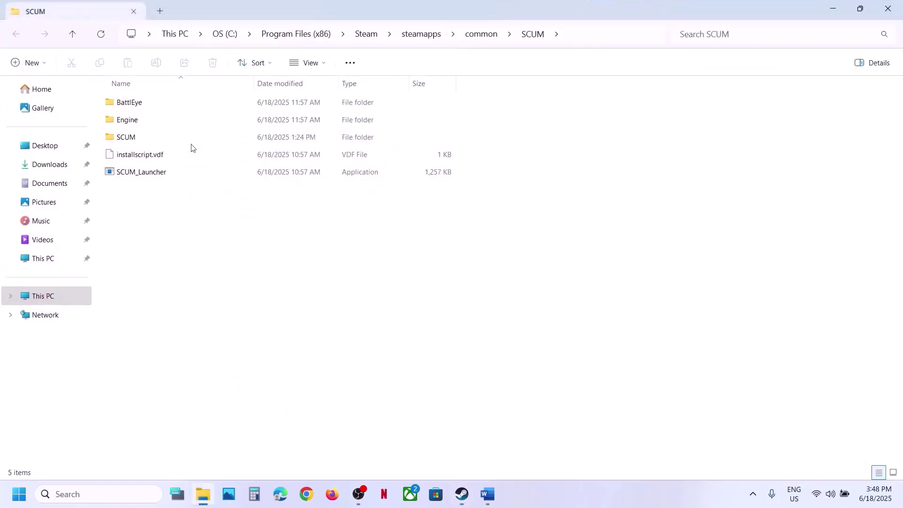
double_click(153, 109)
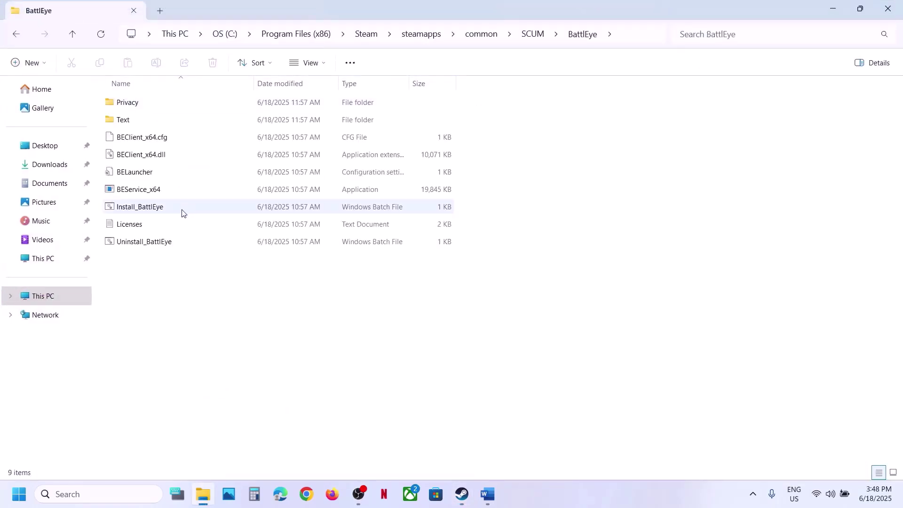
Step: Run Uninstall_BattlEye as administrator and confirm removing the BattlEye Service from the system
left_click(141, 247)
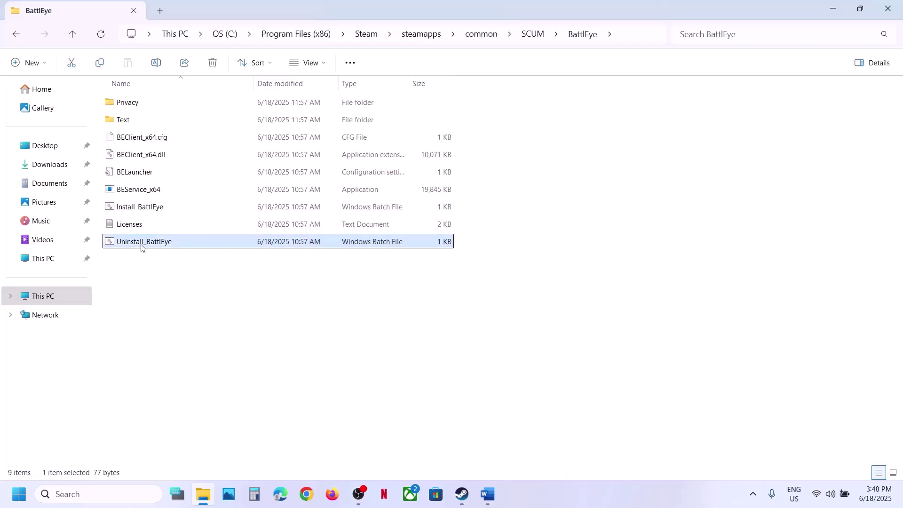
right_click(141, 247)
right_click(122, 246)
left_click(188, 302)
left_click(408, 365)
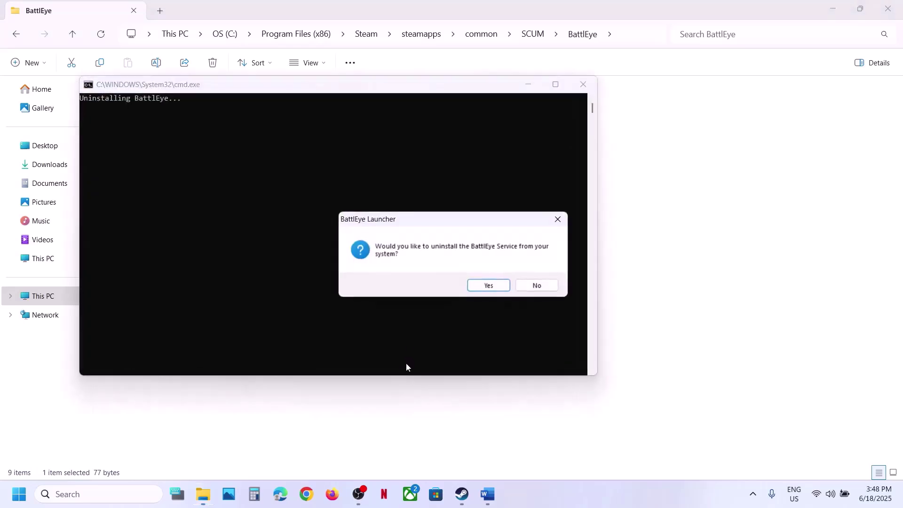
left_click(493, 287)
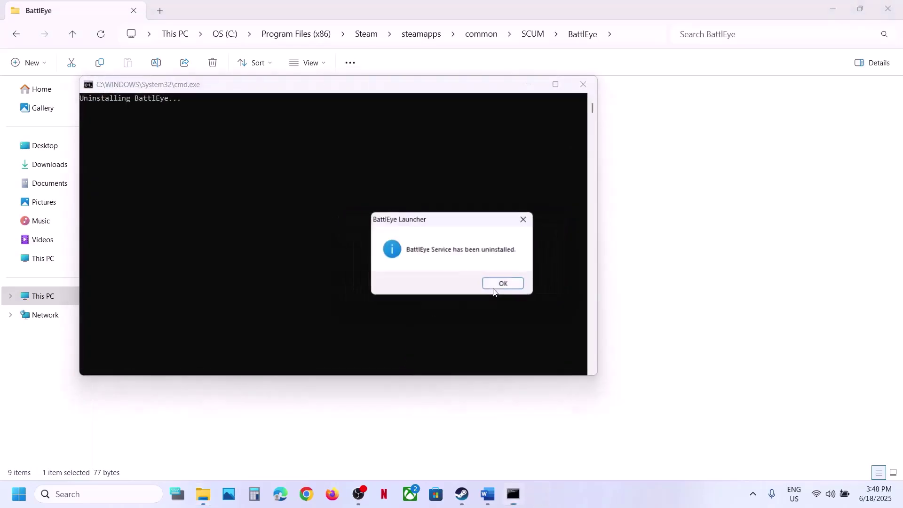
left_click(504, 287)
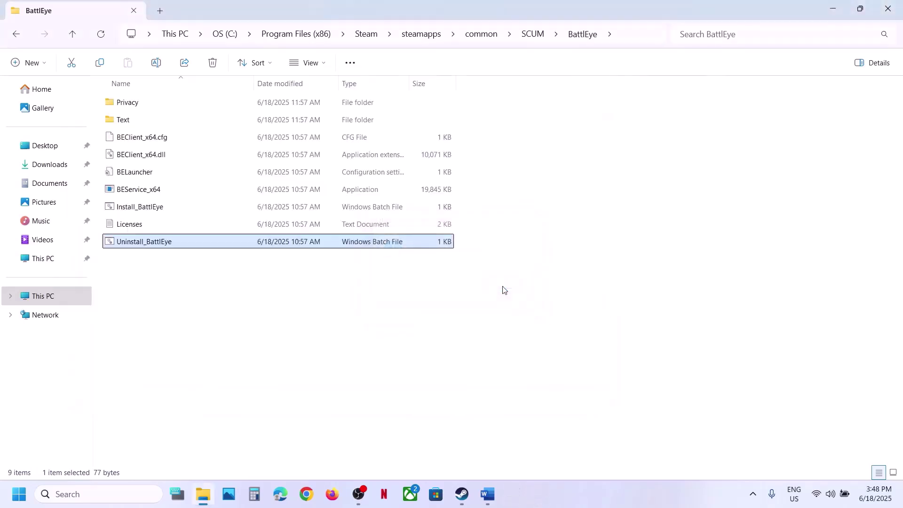
Step: Run Install_BattlEye as administrator and allow Windows Command Processor to make changes
left_click(135, 210)
right_click(135, 210)
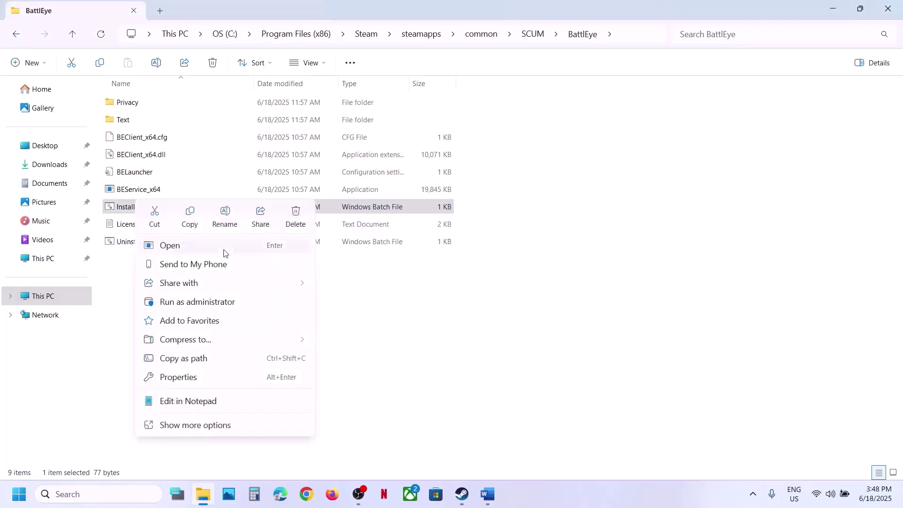
left_click(196, 304)
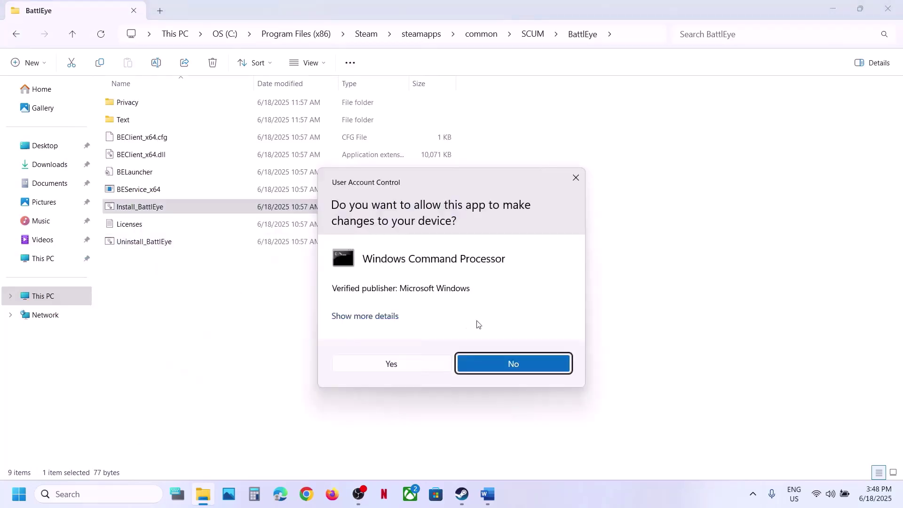
left_click(392, 364)
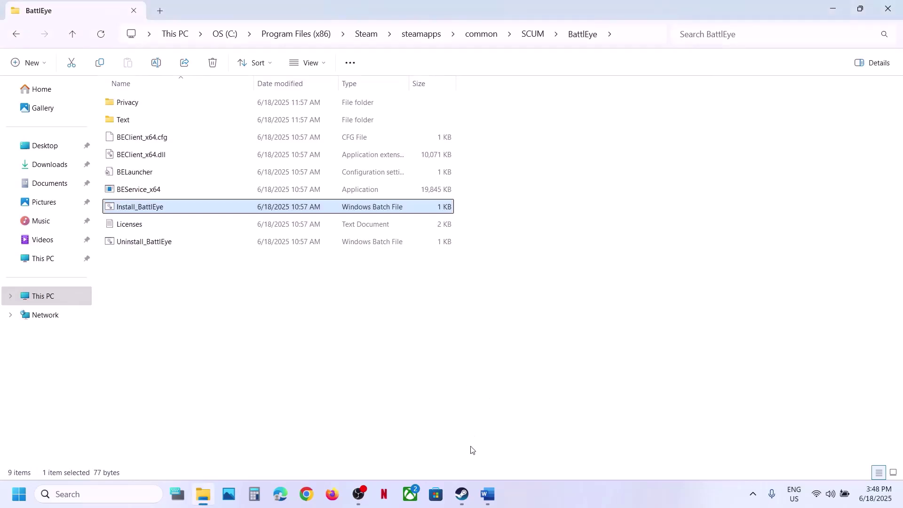
left_click(463, 495)
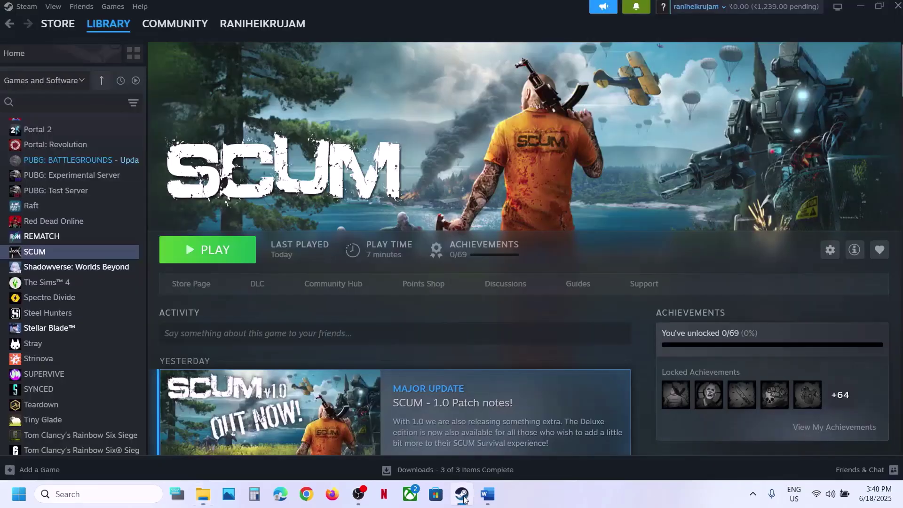
left_click(463, 496)
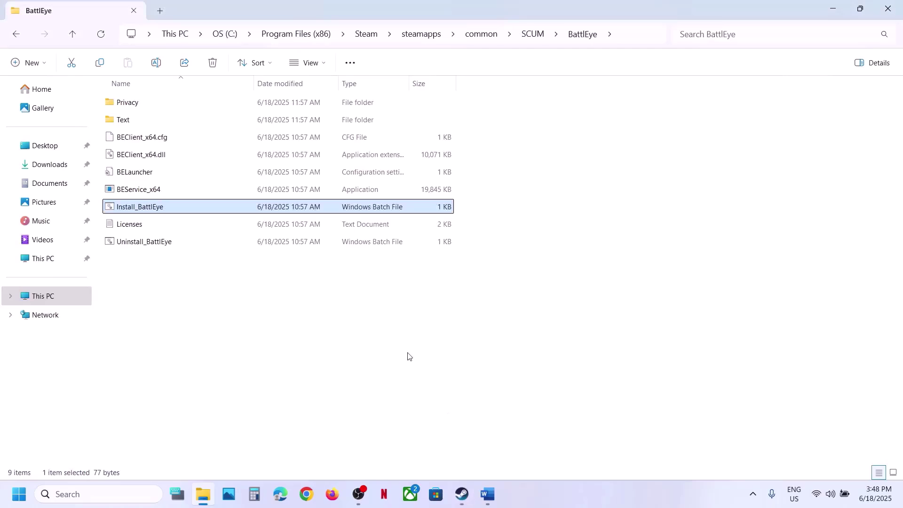
Step: Uninstall the BattlEye Service again by running Uninstall_BattlEye with administrator rights and approving its removal
left_click(135, 246)
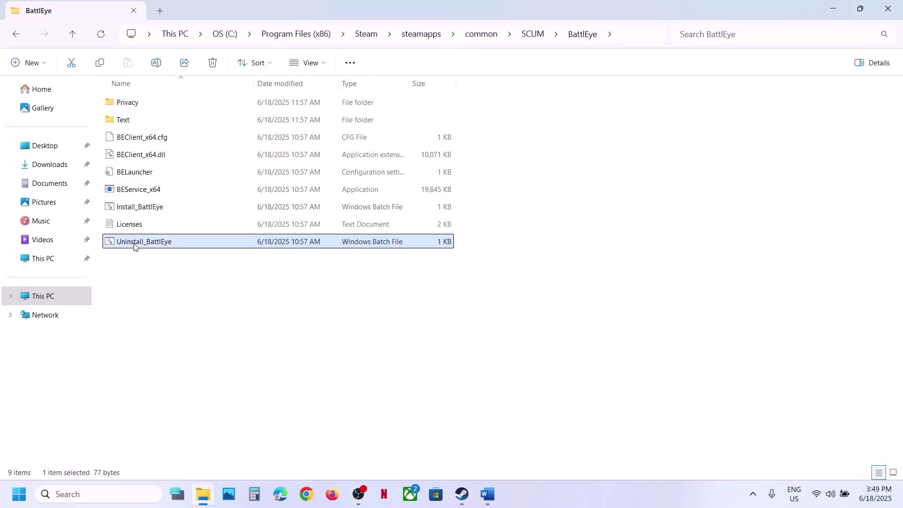
right_click(134, 245)
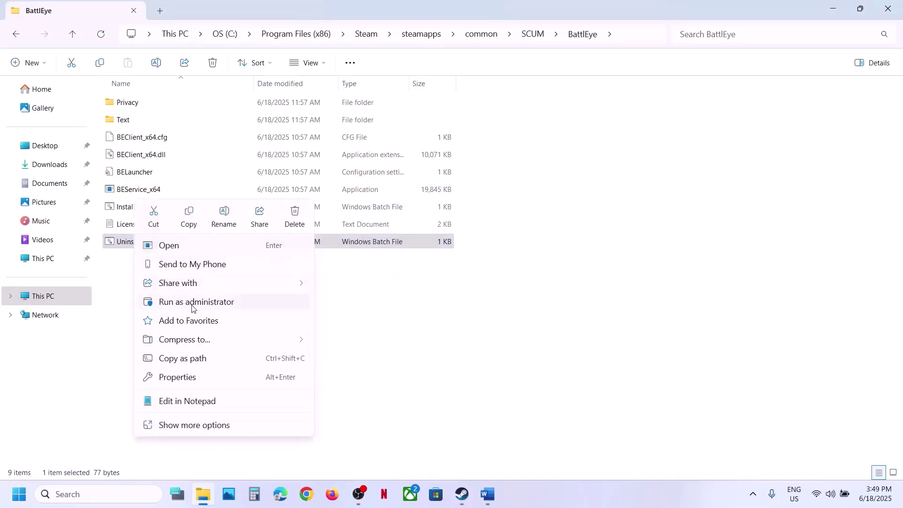
left_click(219, 304)
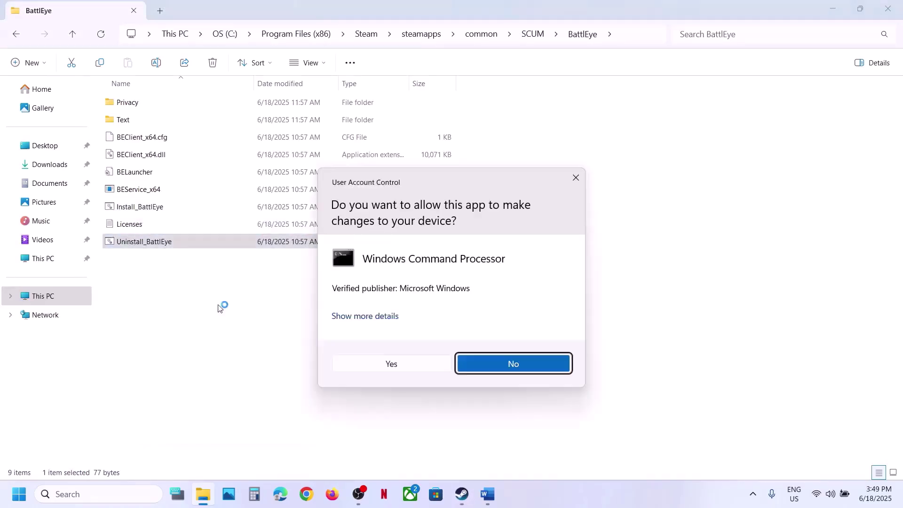
left_click(404, 367)
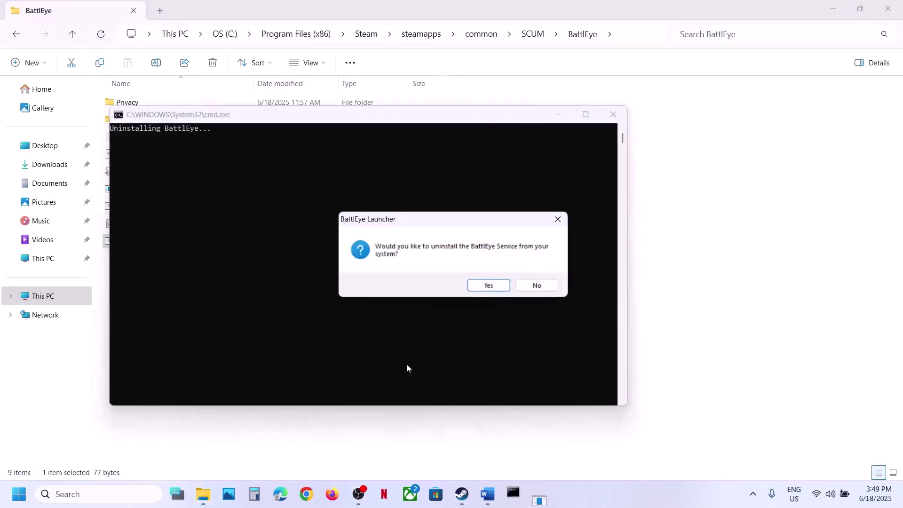
left_click(498, 289)
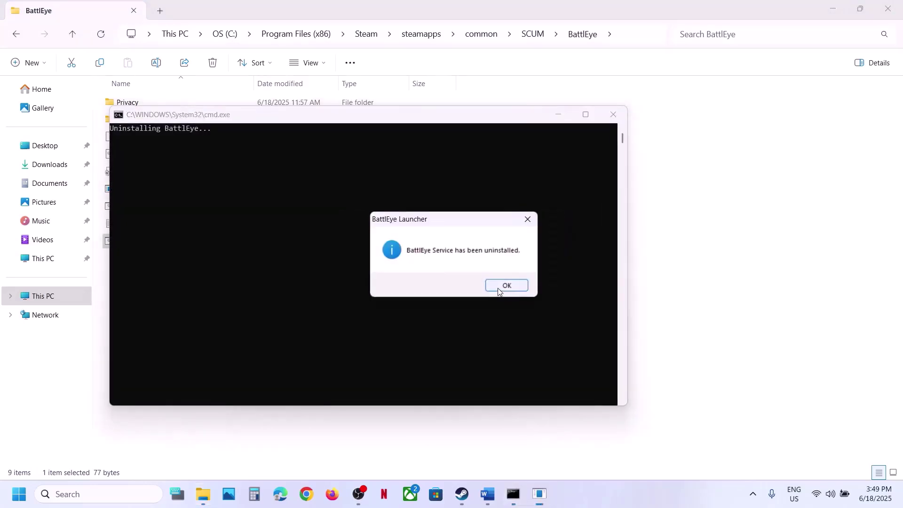
left_click(498, 287)
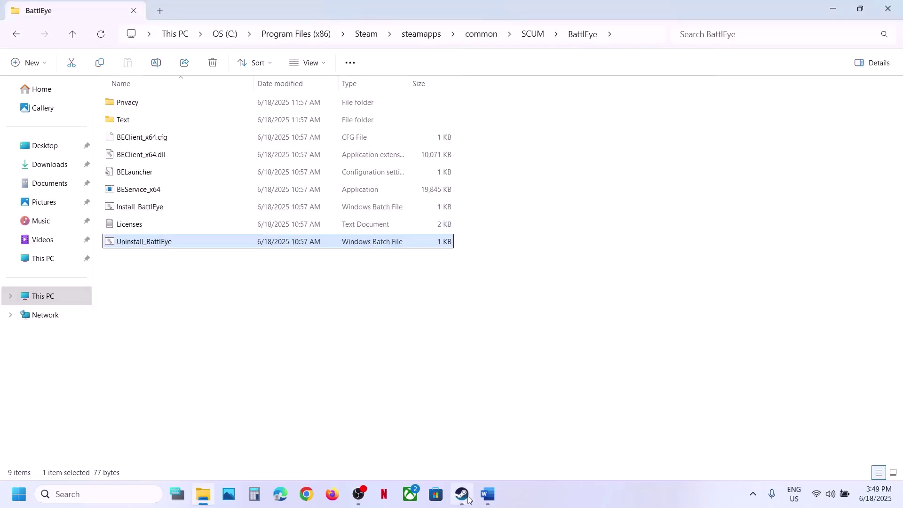
left_click(232, 268)
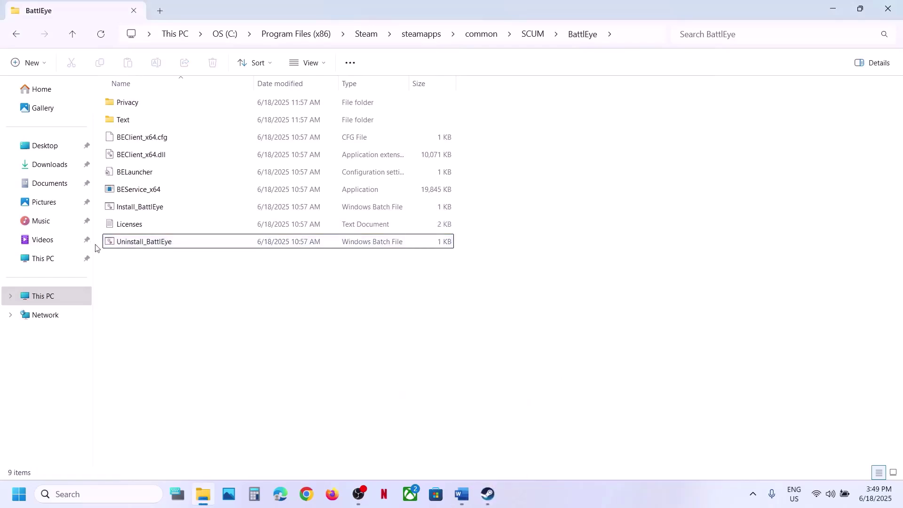
Step: Launch SCUM from Steam with the Play SCUM option, accept the BattlEye notice, allow its changes, and bring the BattlEye Launcher window forward
left_click(488, 494)
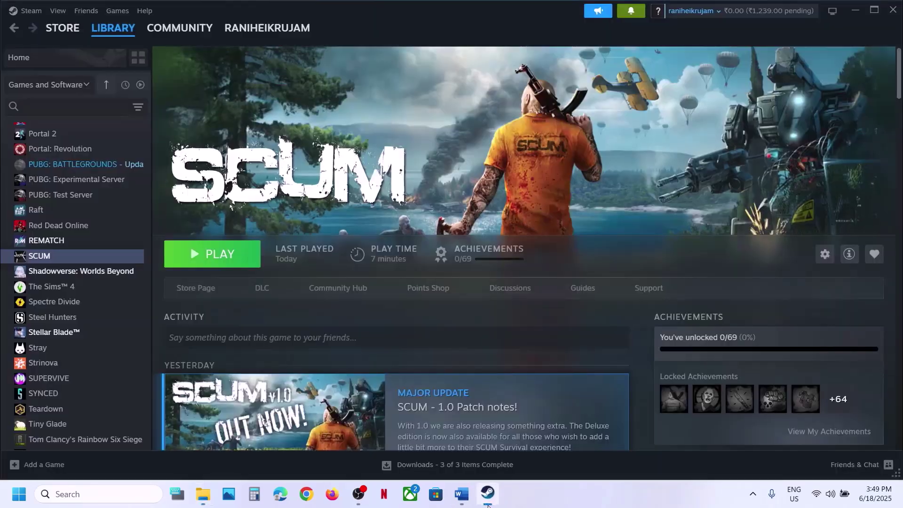
left_click(236, 262)
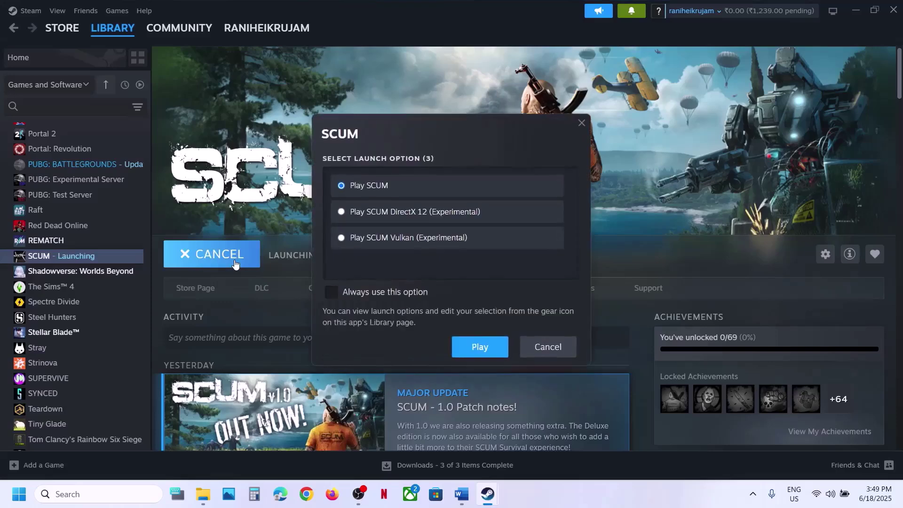
left_click(493, 352)
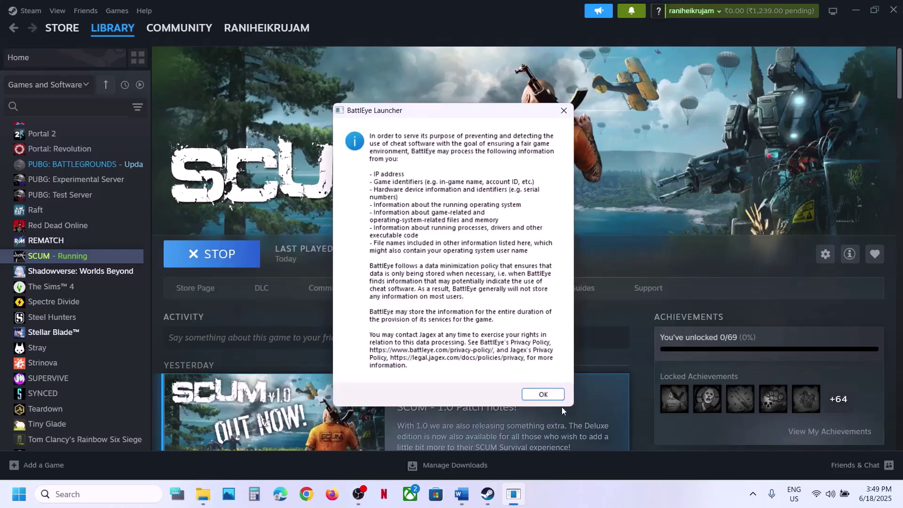
left_click(552, 395)
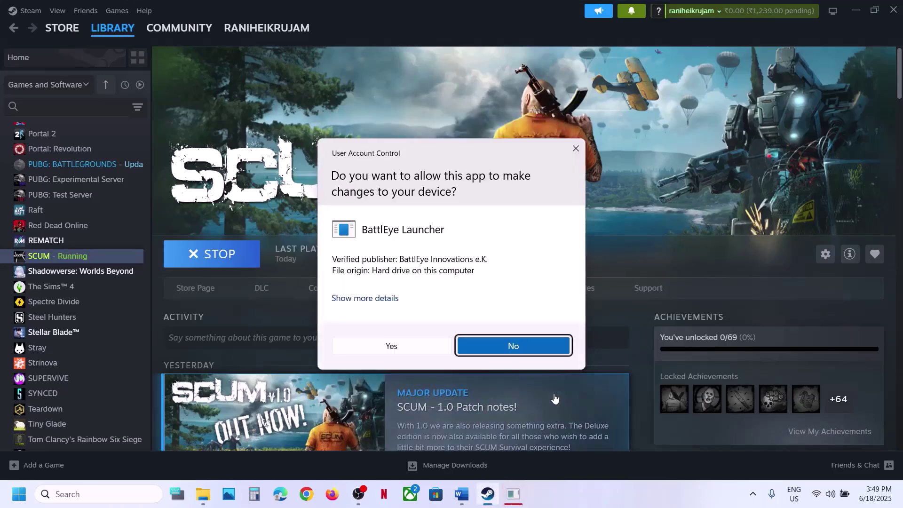
left_click(392, 346)
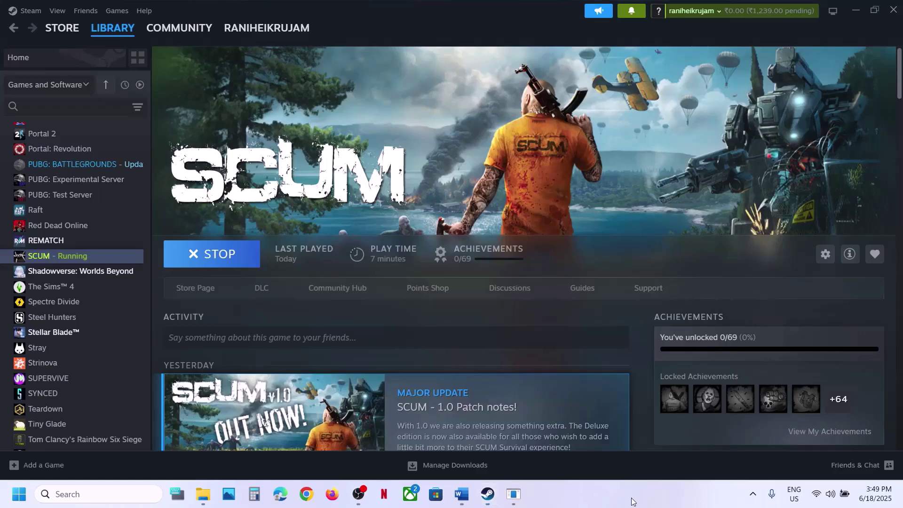
left_click(513, 495)
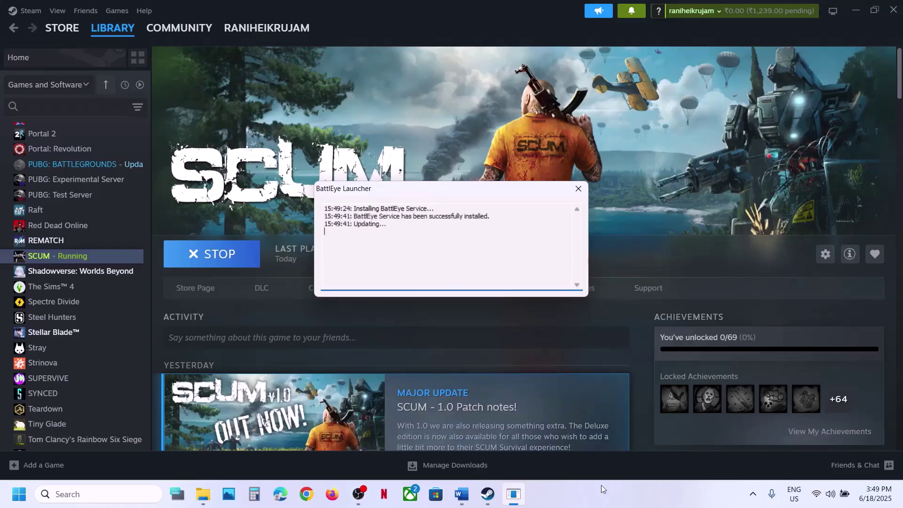
Step: Switch to the Word guide, highlight Step 4's "Run SCUM_Launcher.exe" text, and minimize the document
left_click(461, 493)
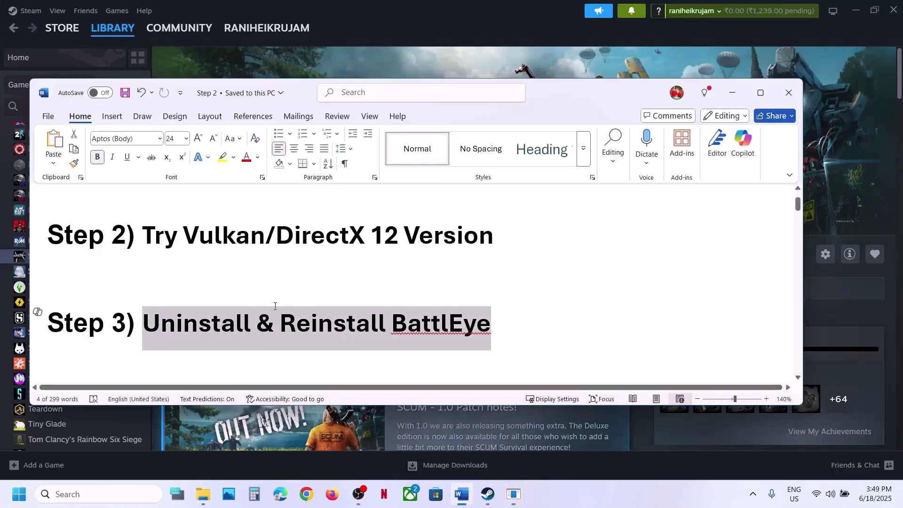
scroll(235, 311, "down", 4)
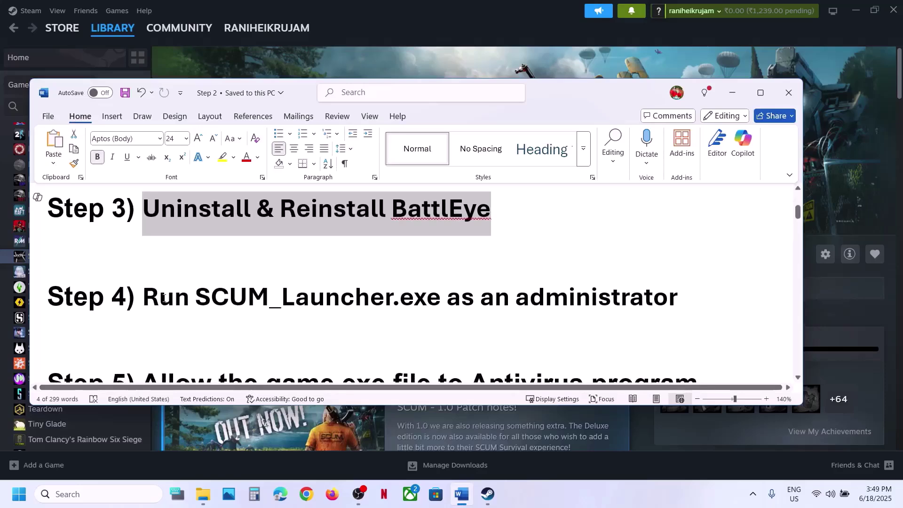
left_click_drag(163, 297, 449, 298)
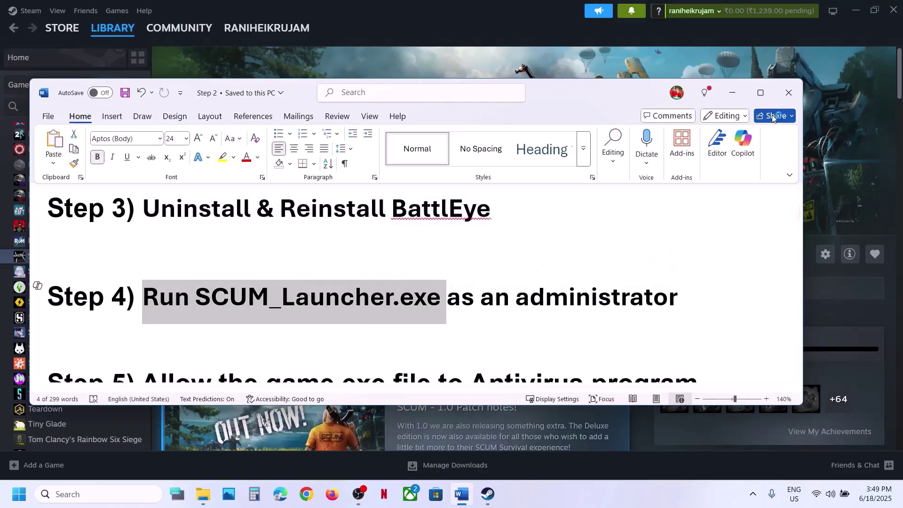
left_click(735, 93)
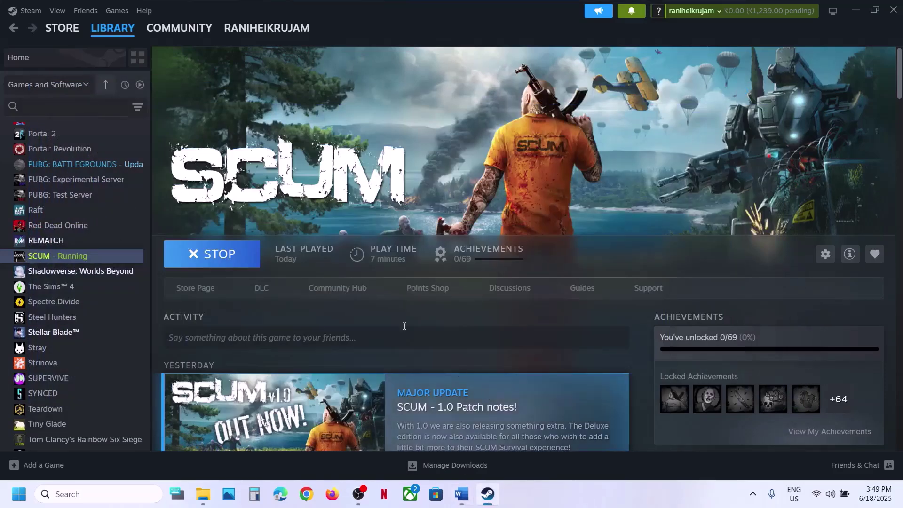
Step: Stop the running SCUM game in Steam and browse to its local files folder
left_click(232, 266)
left_click(438, 272)
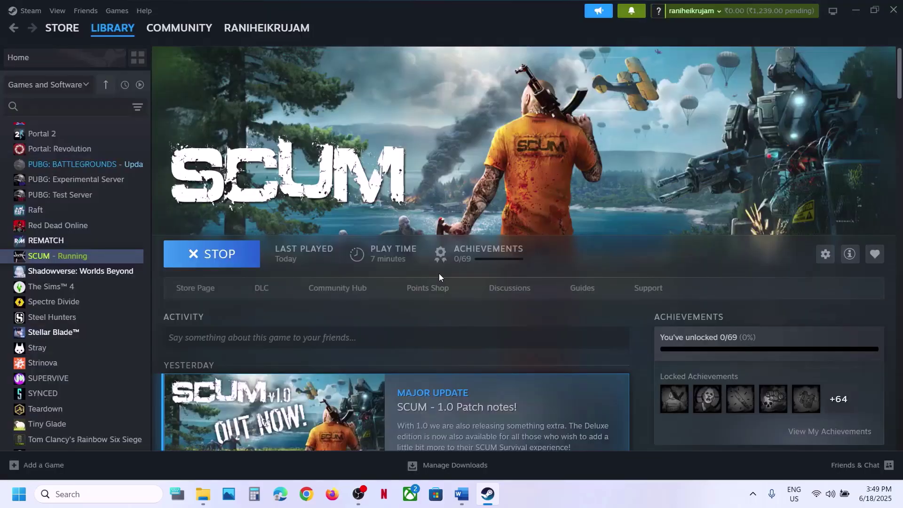
right_click(87, 256)
mouse_move(131, 308)
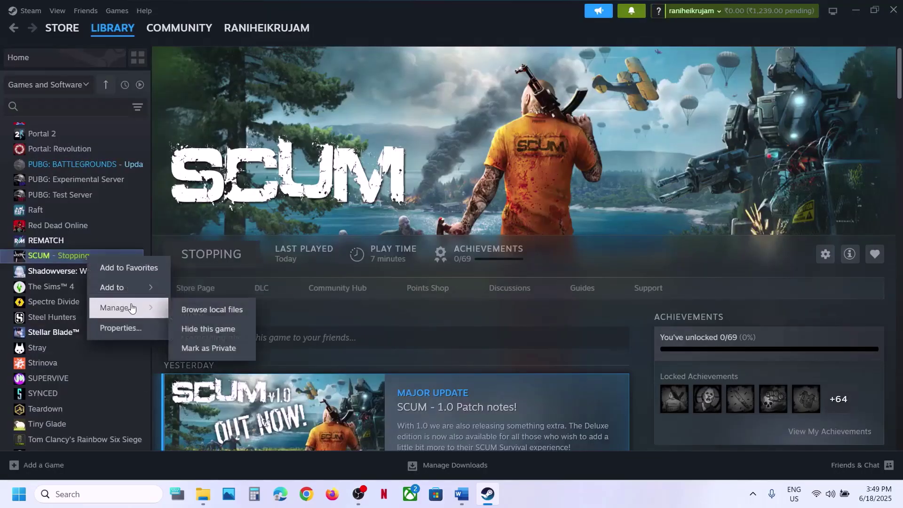
left_click(227, 315)
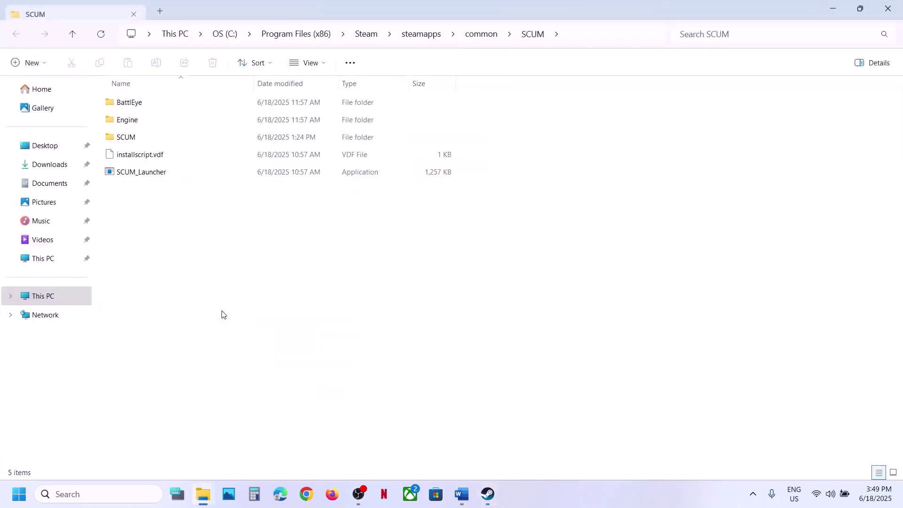
left_click(131, 174)
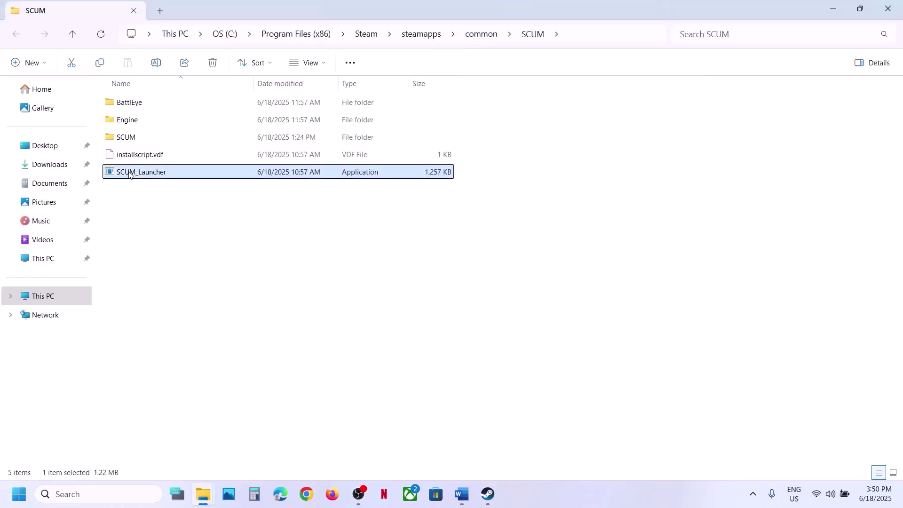
right_click(130, 175)
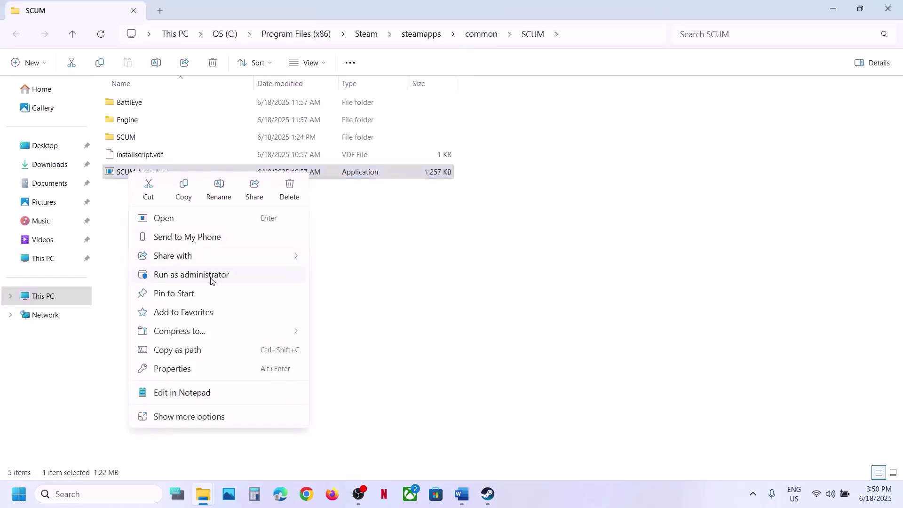
left_click(337, 215)
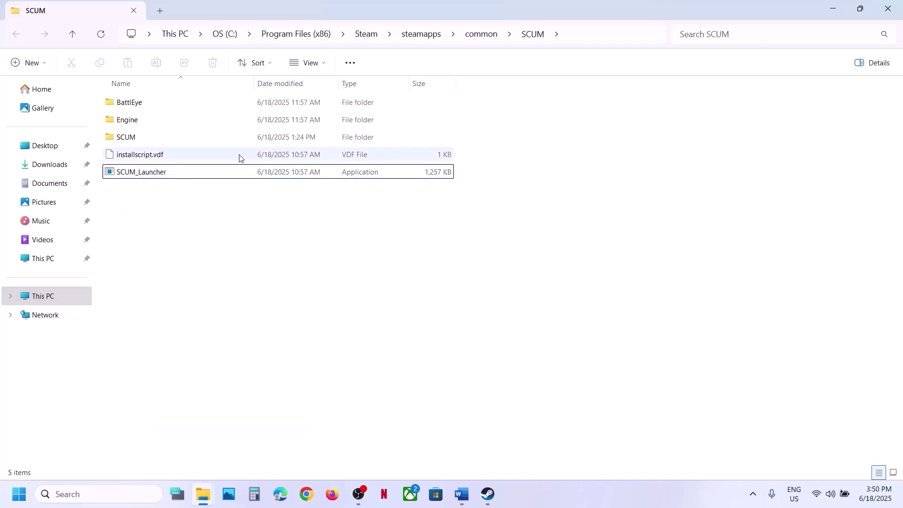
Step: Open the BattlEye folder, run BEService_x64 as administrator, and allow it to make changes to the device
double_click(144, 112)
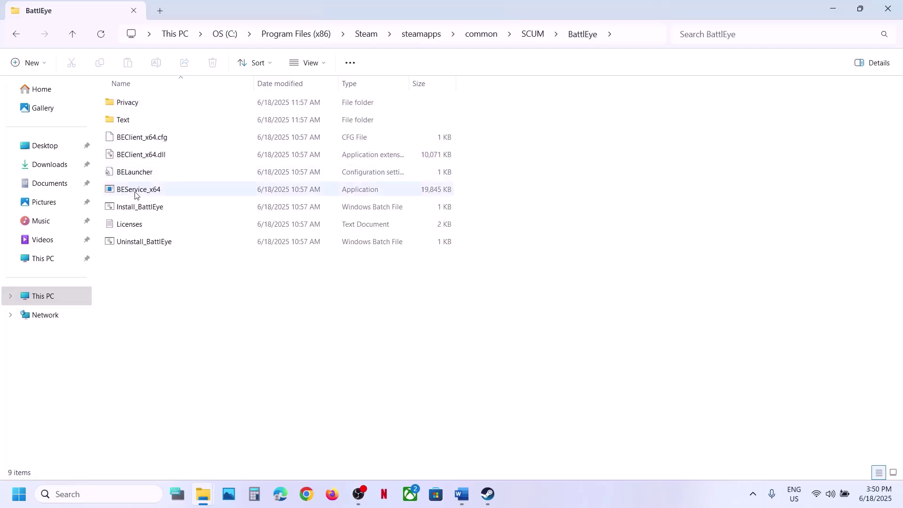
left_click(135, 196)
right_click(136, 196)
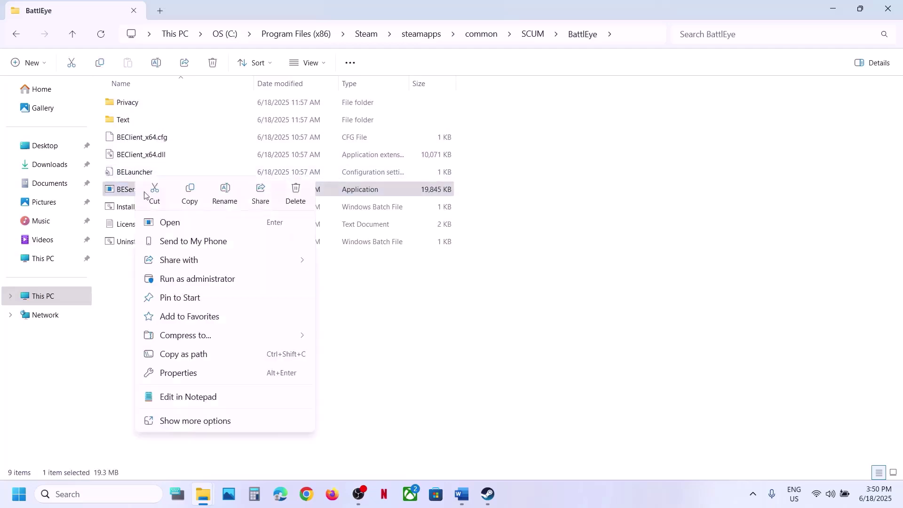
left_click(193, 279)
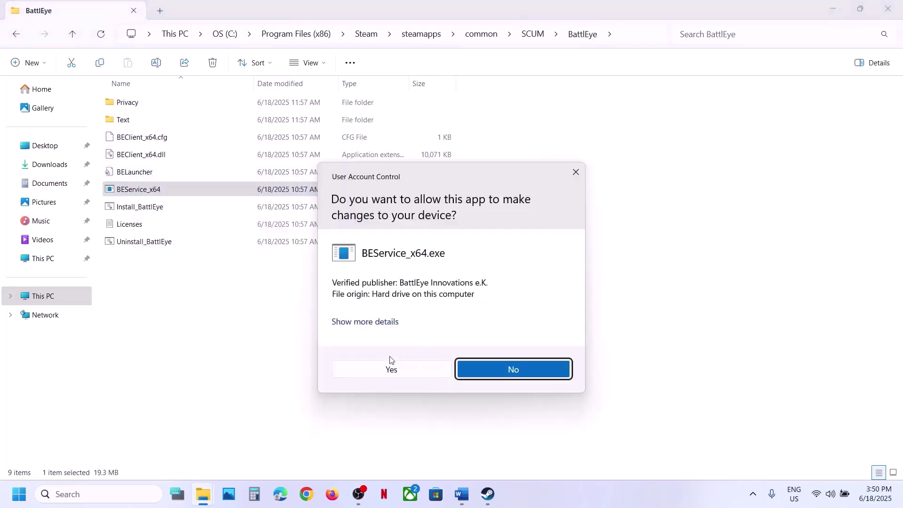
left_click(389, 369)
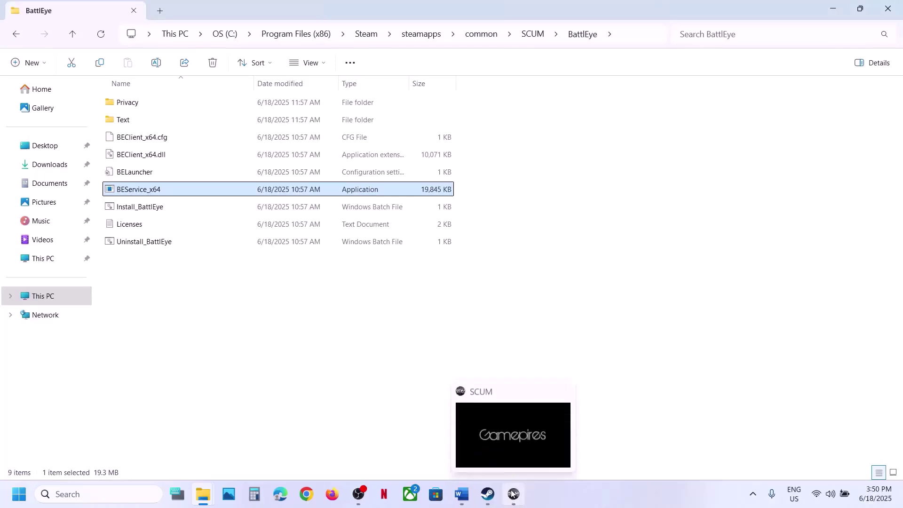
Step: Bring the running SCUM game forward to check its startup and close the game
left_click(513, 492)
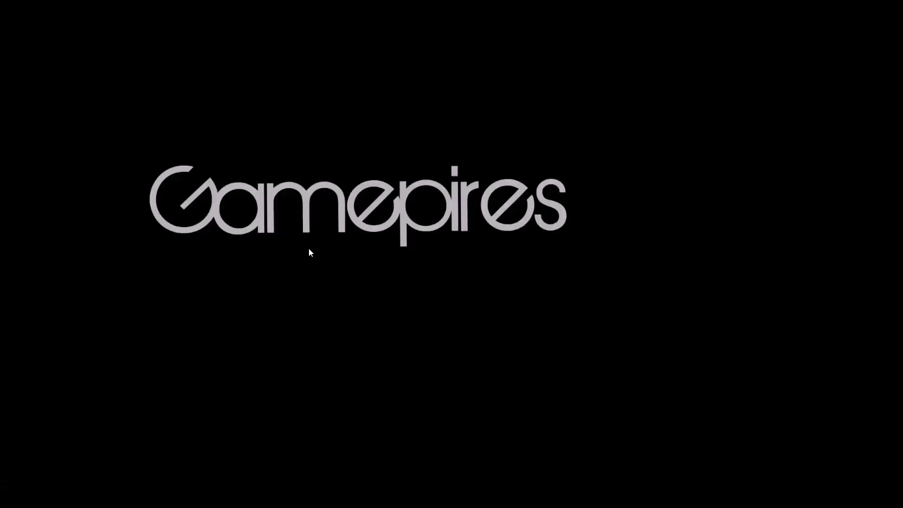
key("super+d")
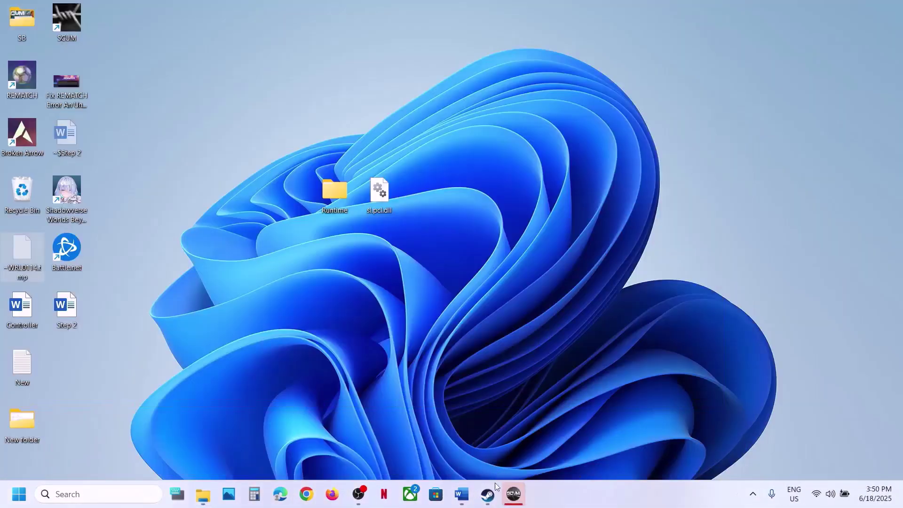
left_click(487, 493)
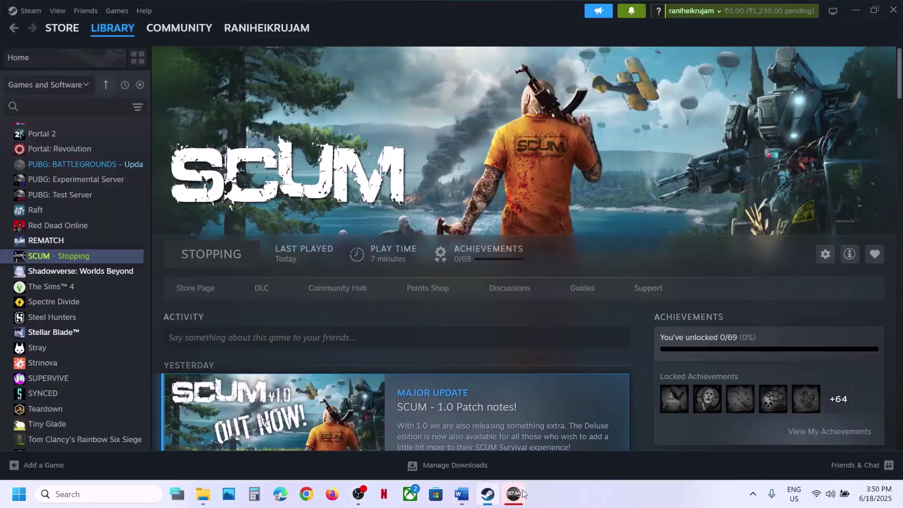
left_click(522, 497)
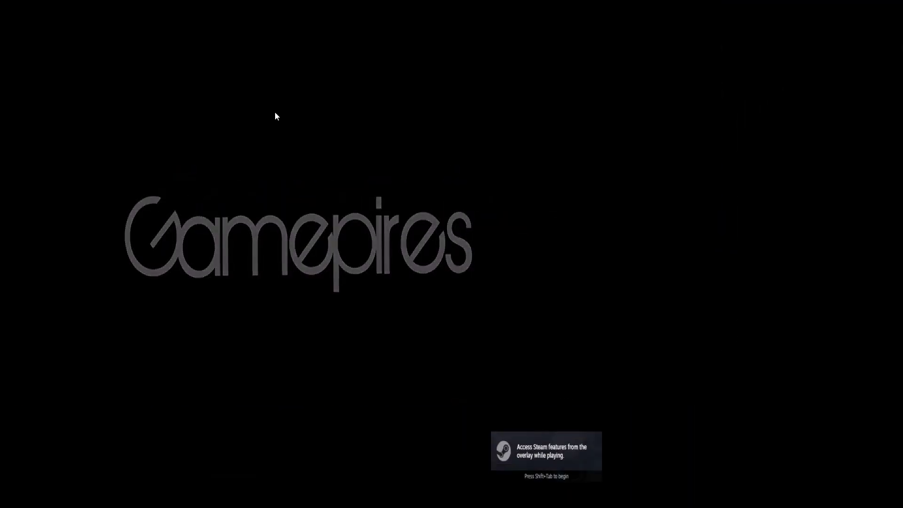
key("alt+F4")
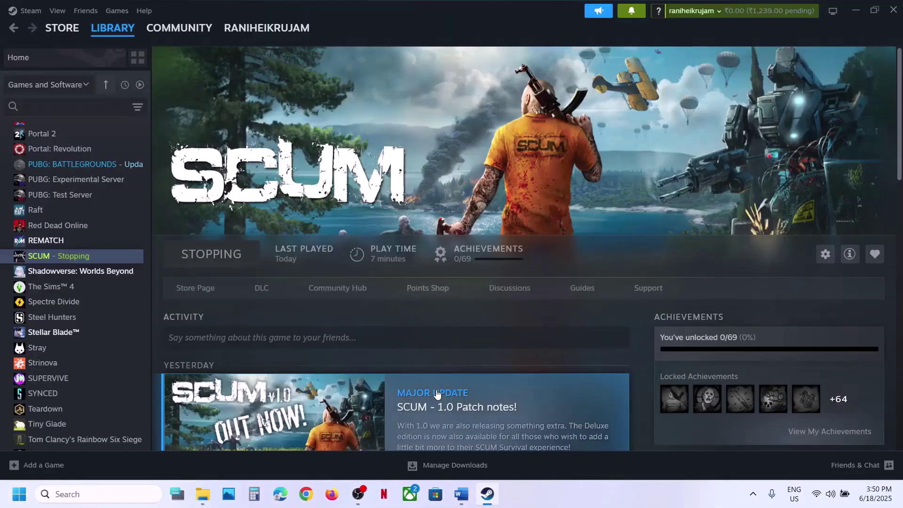
Step: Review Step 5 in the Word guide, highlighting the antivirus allowance and Windows Security & firewall text, and return to Steam
left_click(460, 494)
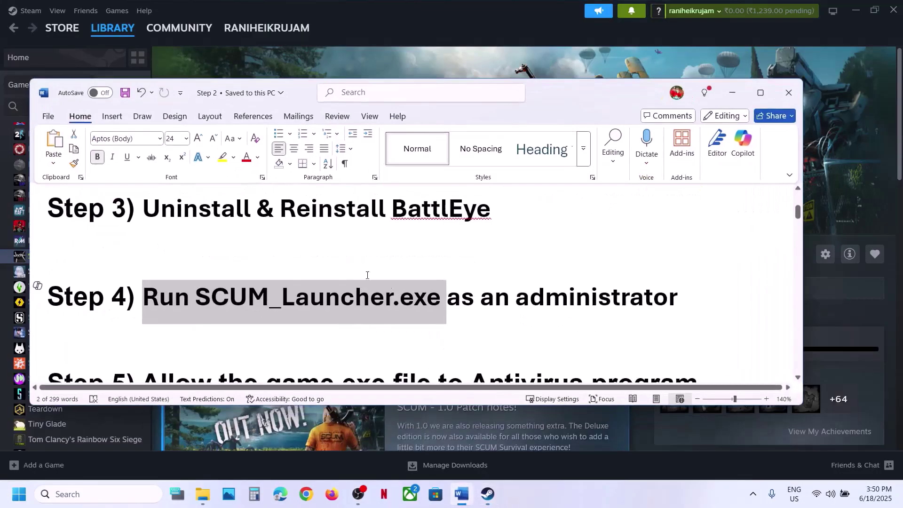
scroll(332, 271, "down", 5)
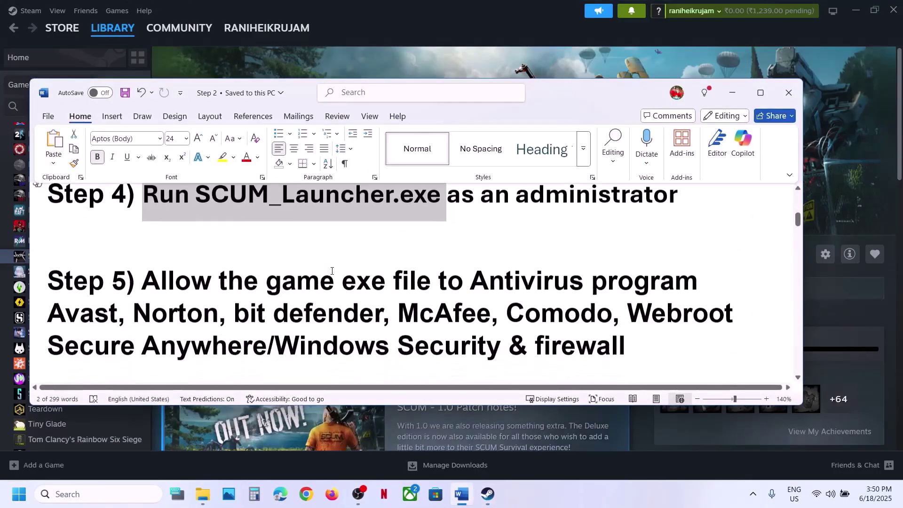
left_click_drag(145, 277, 665, 288)
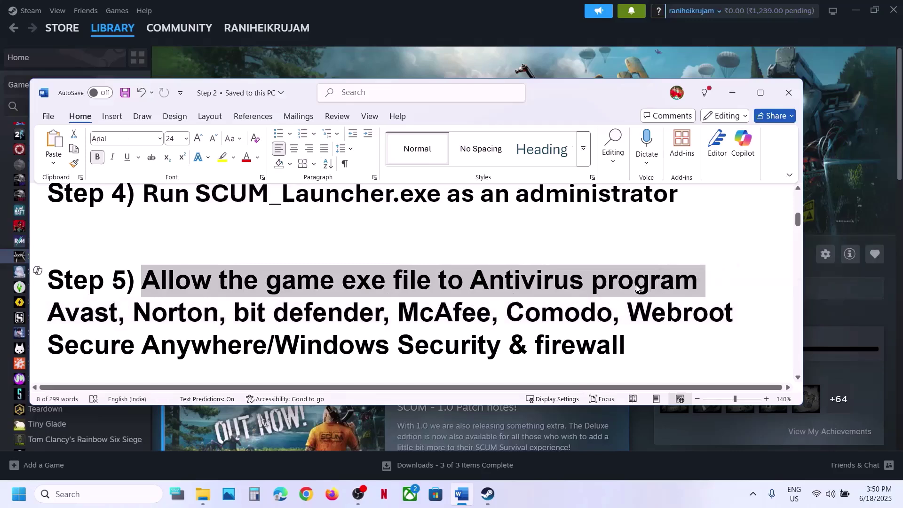
left_click(138, 331)
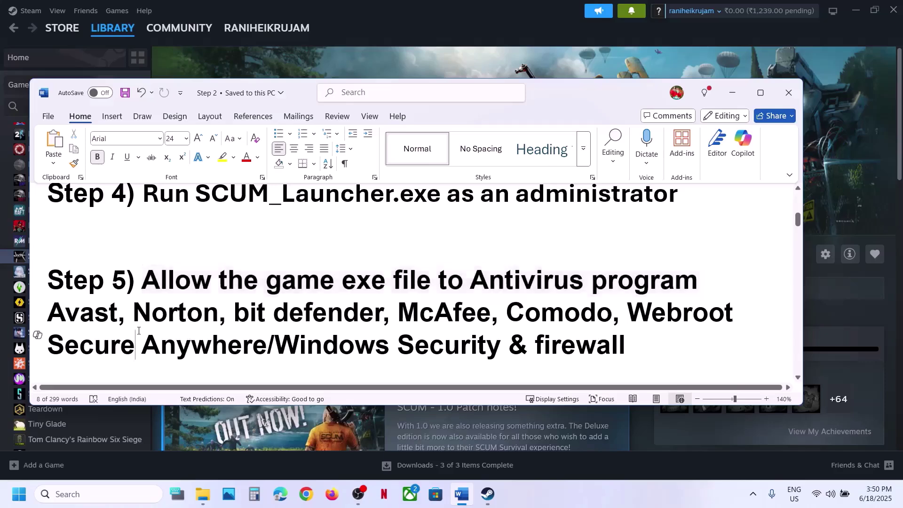
left_click_drag(144, 282, 563, 315)
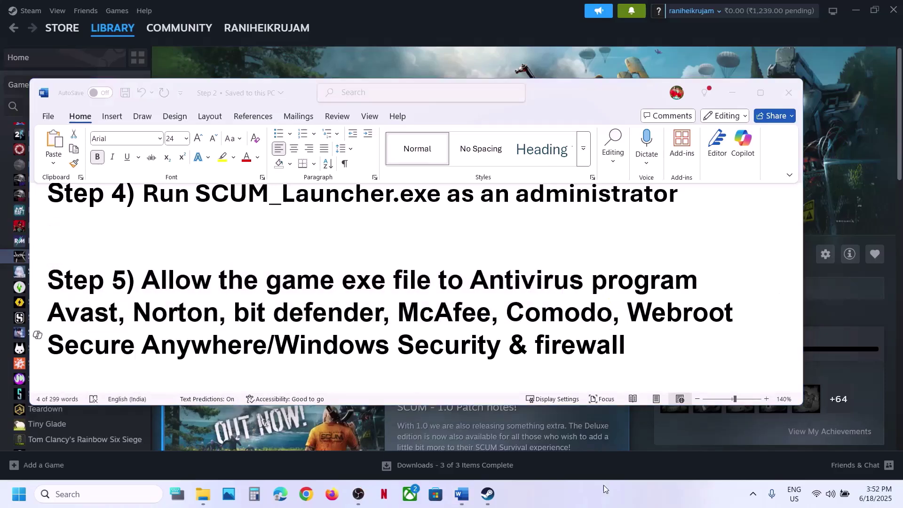
left_click_drag(626, 349, 291, 354)
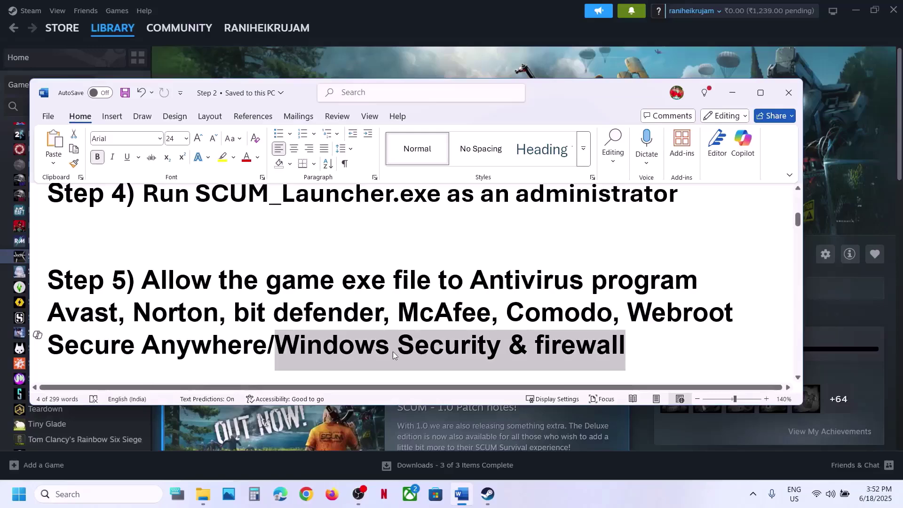
left_click(473, 67)
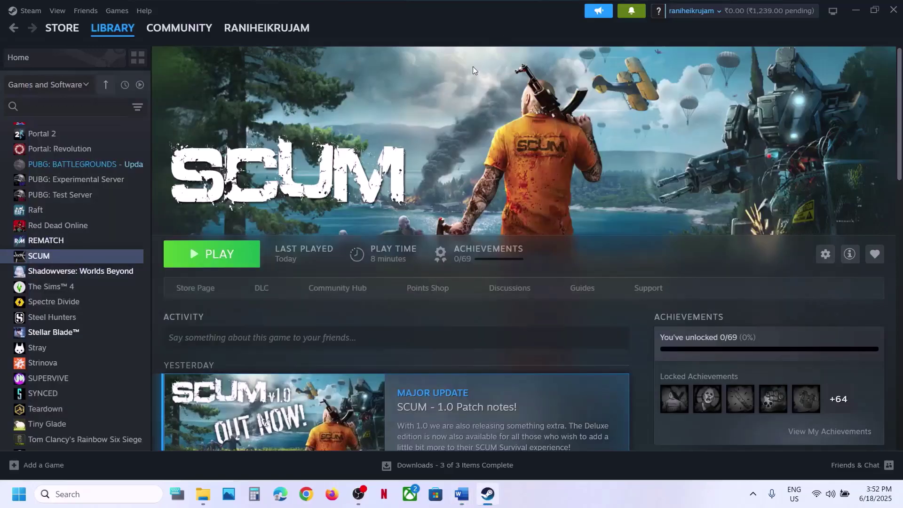
Step: Open Ransomware protection in Windows Security and access the list of apps allowed through Controlled folder access, approving the permission request
key("super+i")
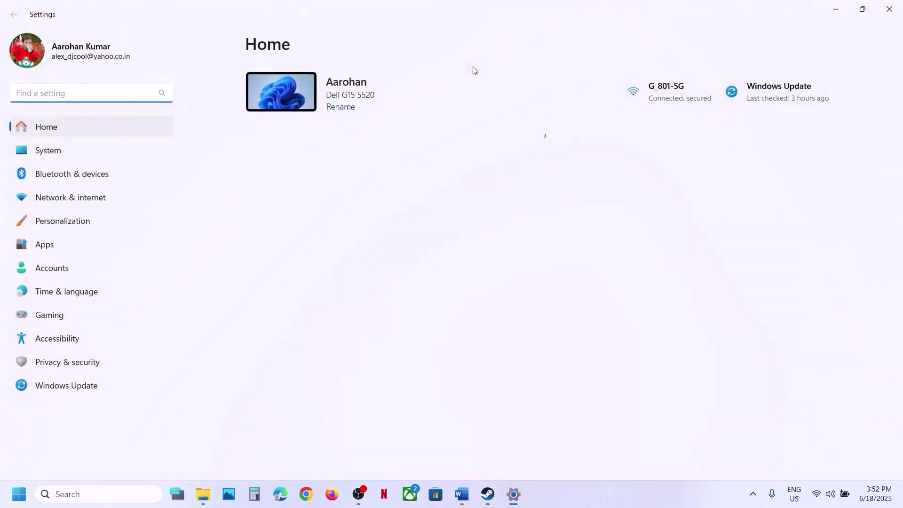
left_click(54, 356)
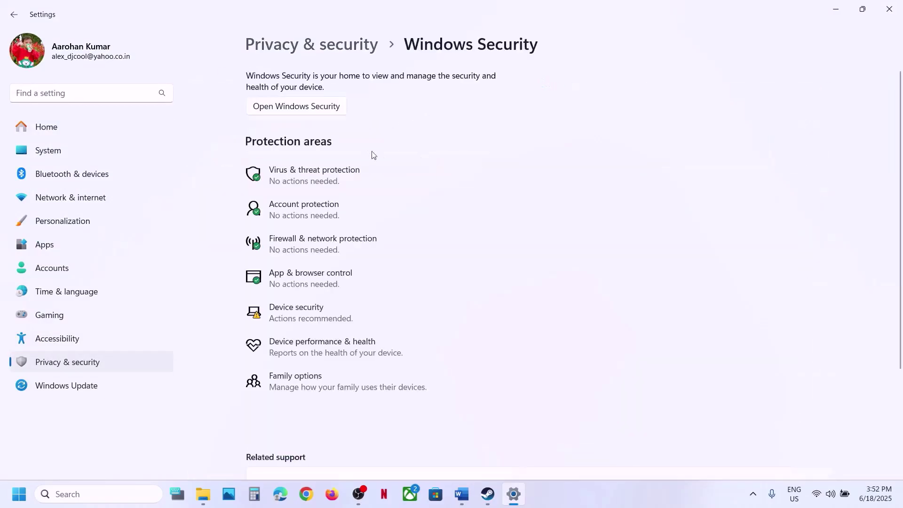
left_click(315, 191)
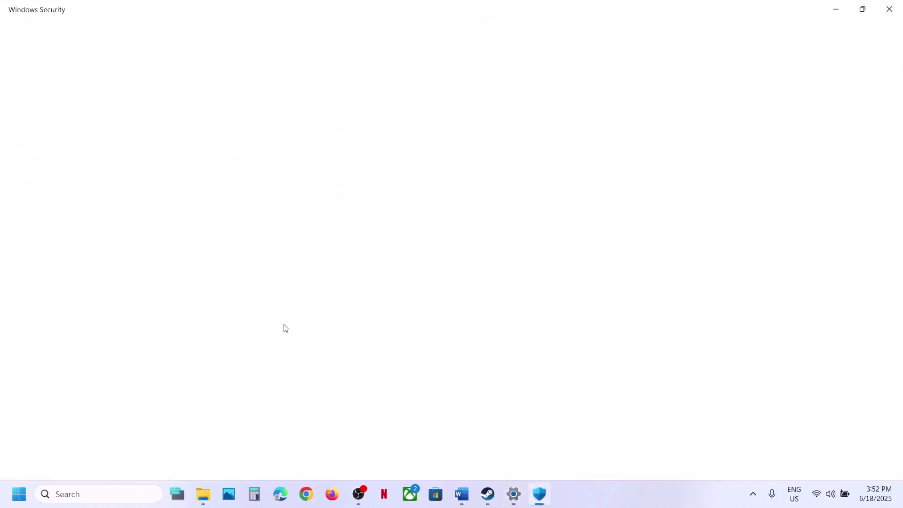
scroll(283, 324, "down", 2)
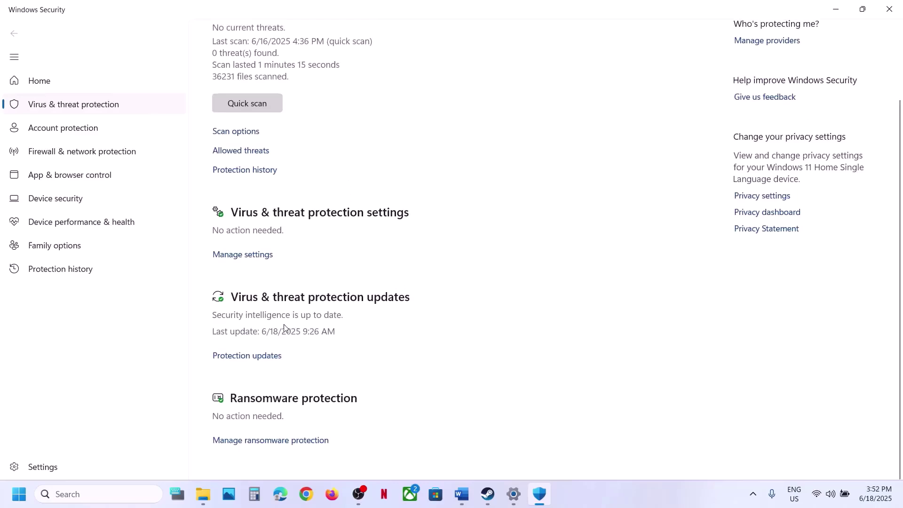
left_click(285, 441)
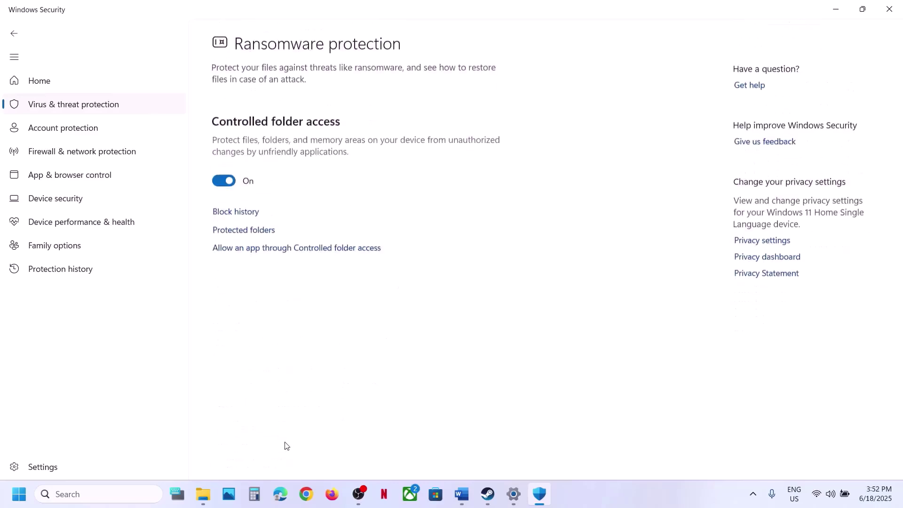
left_click(267, 249)
left_click(389, 340)
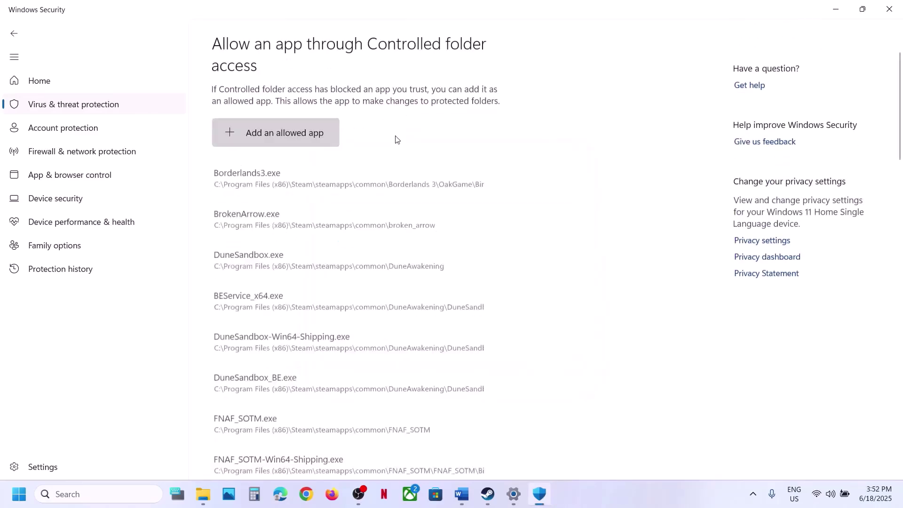
Step: Add SCUM_Launcher from Steam's steamapps\common\SCUM folder to the apps allowed through Controlled folder access
left_click(276, 132)
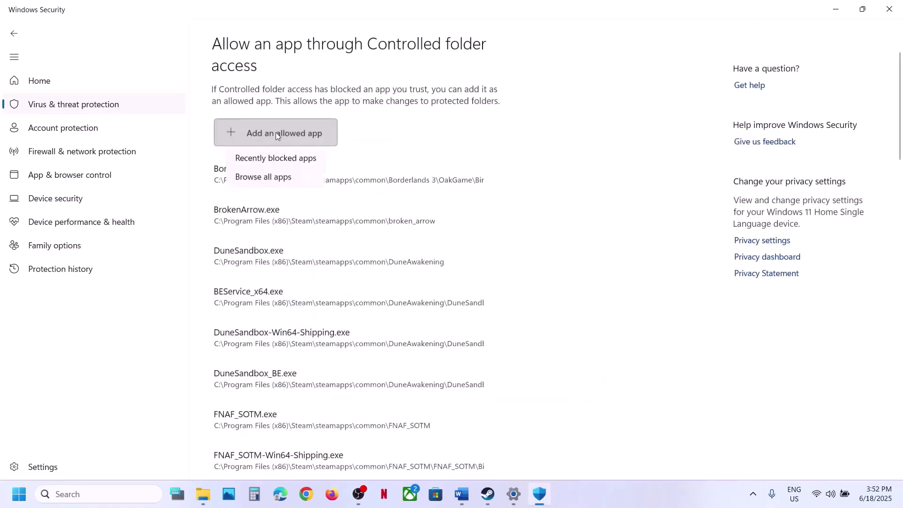
left_click(278, 185)
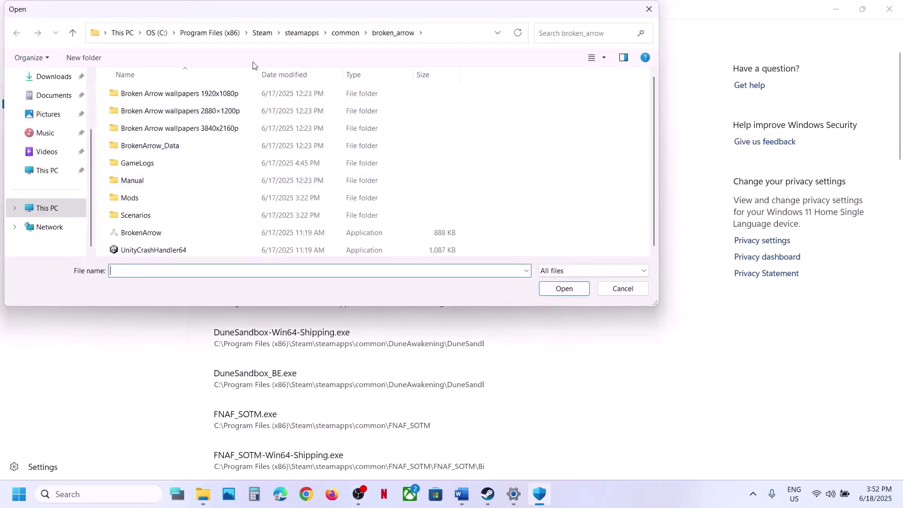
left_click(345, 33)
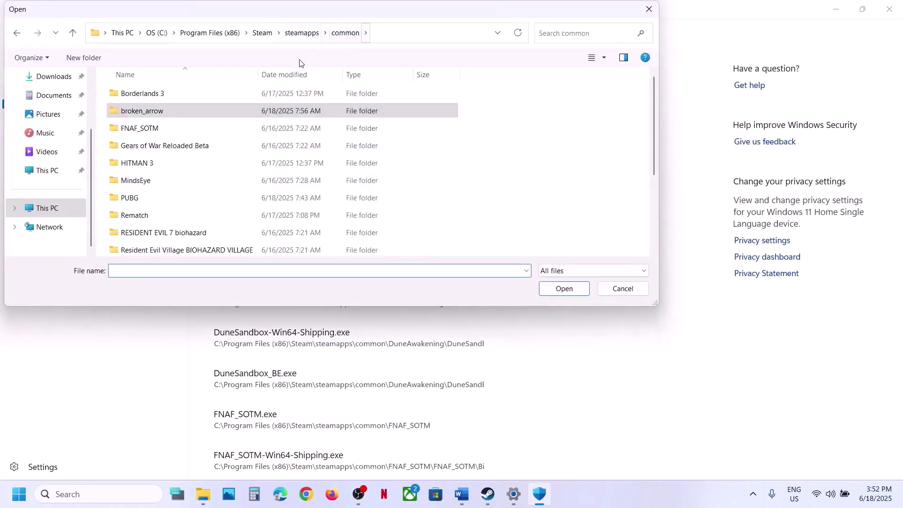
scroll(195, 190, "down", 1)
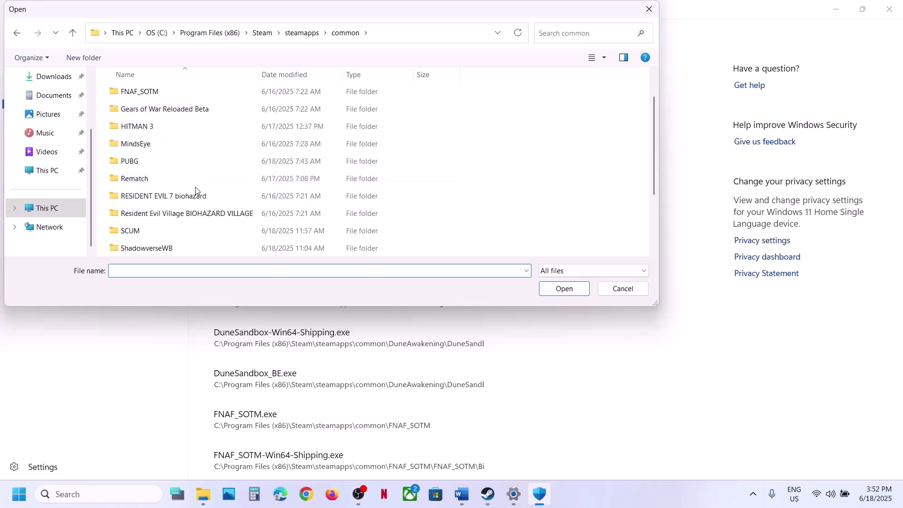
scroll(196, 190, "up", 1)
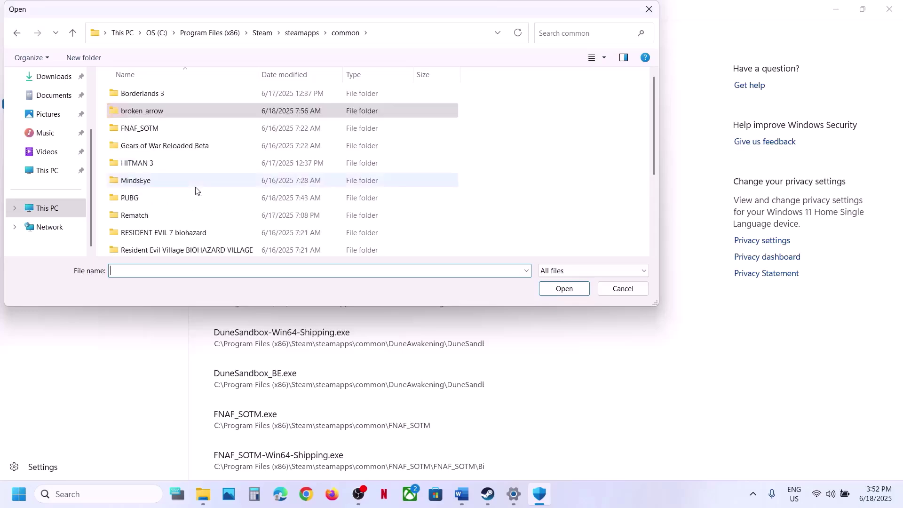
scroll(195, 190, "down", 3)
scroll(195, 190, "up", 3)
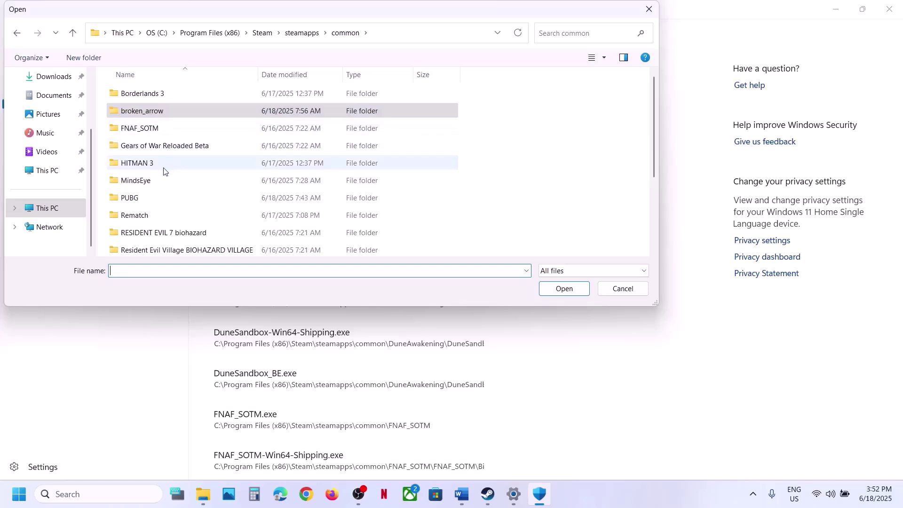
scroll(159, 217, "down", 3)
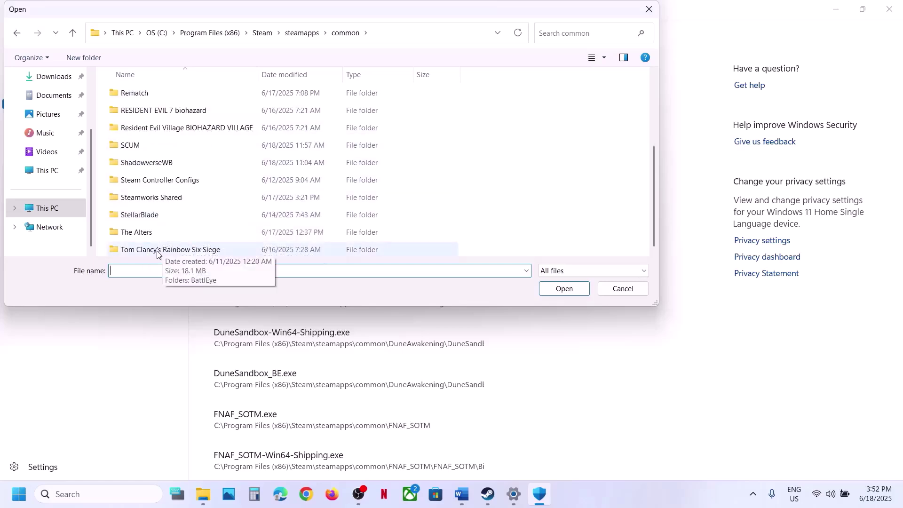
double_click(145, 146)
left_click(139, 147)
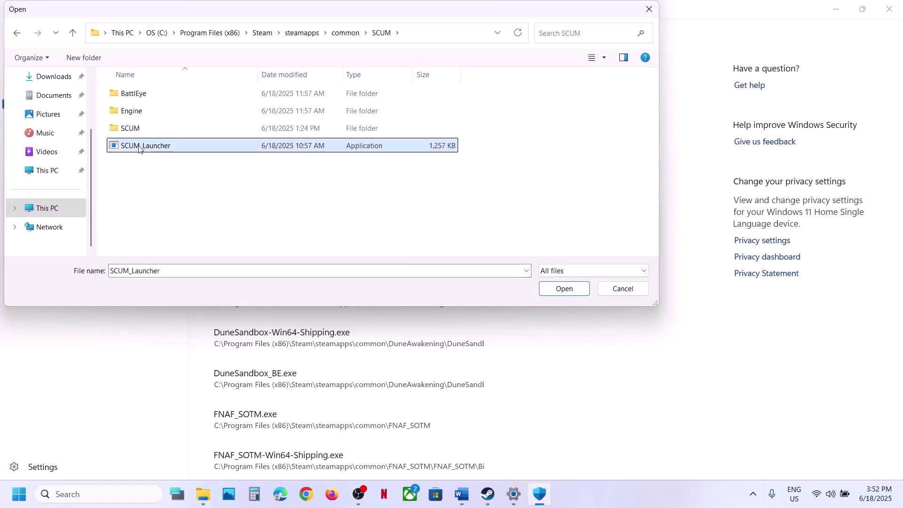
left_click(560, 290)
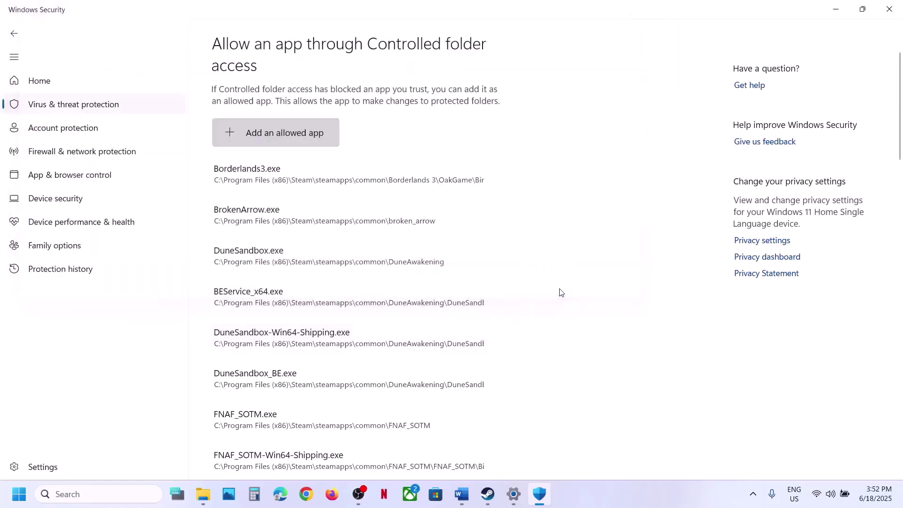
Step: Allow the SCUM application from the game's SCUM\Binaries\Win64 folder through Controlled folder access
left_click(276, 124)
left_click(291, 181)
double_click(142, 131)
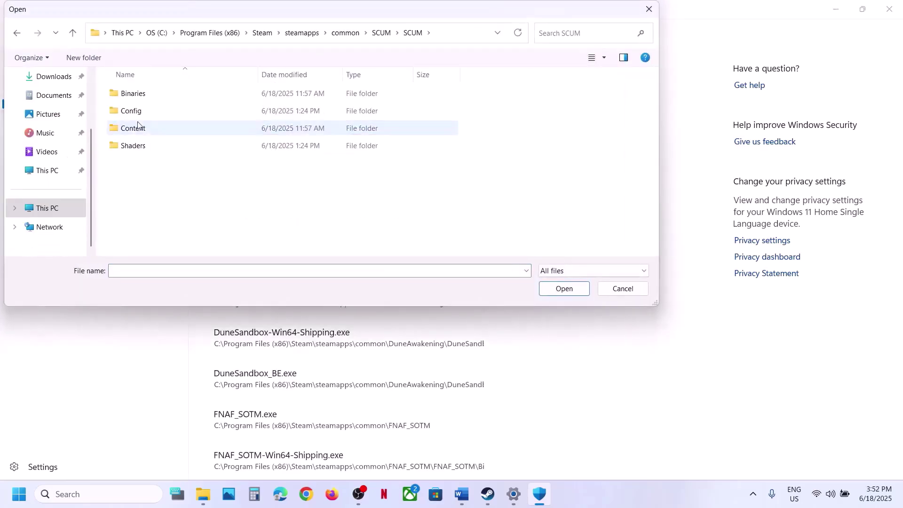
double_click(137, 96)
double_click(137, 97)
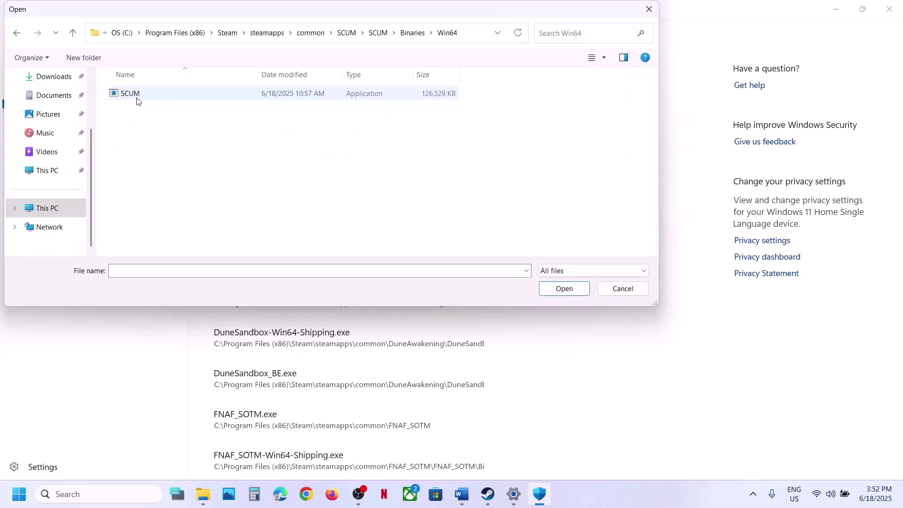
left_click(179, 97)
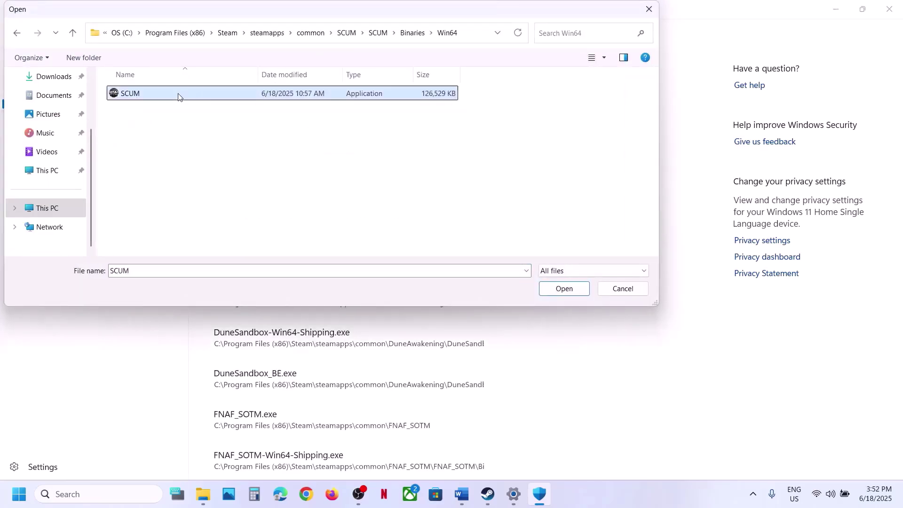
left_click(564, 289)
Step: Allow BEService_x64 from the SCUM game's BattlEye folder through Controlled folder access
left_click(255, 128)
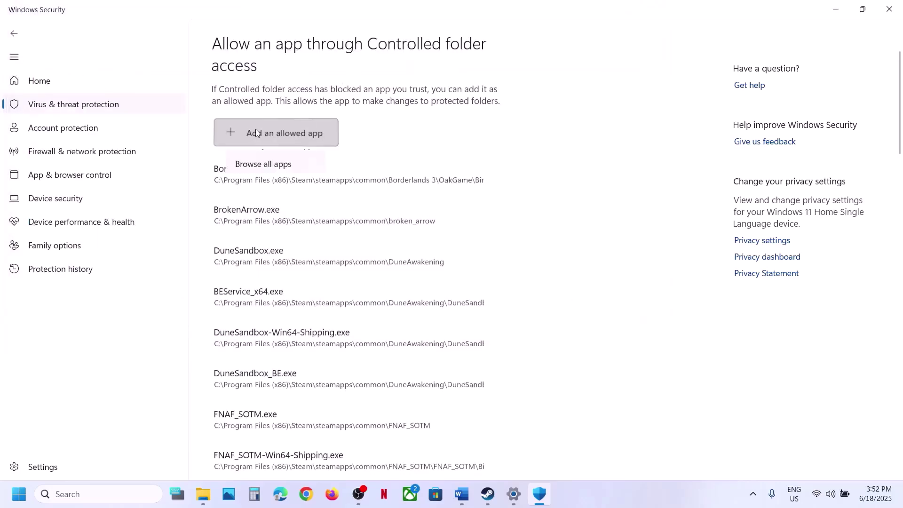
left_click(283, 180)
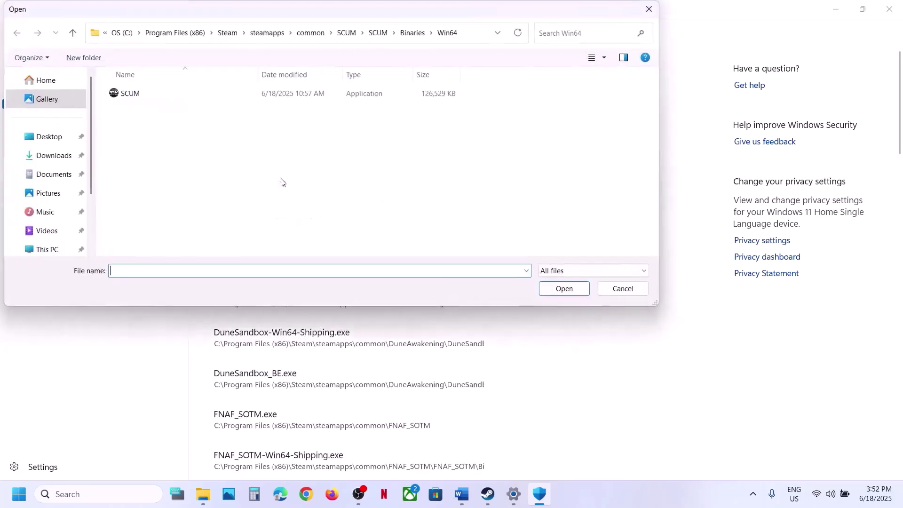
left_click(72, 33)
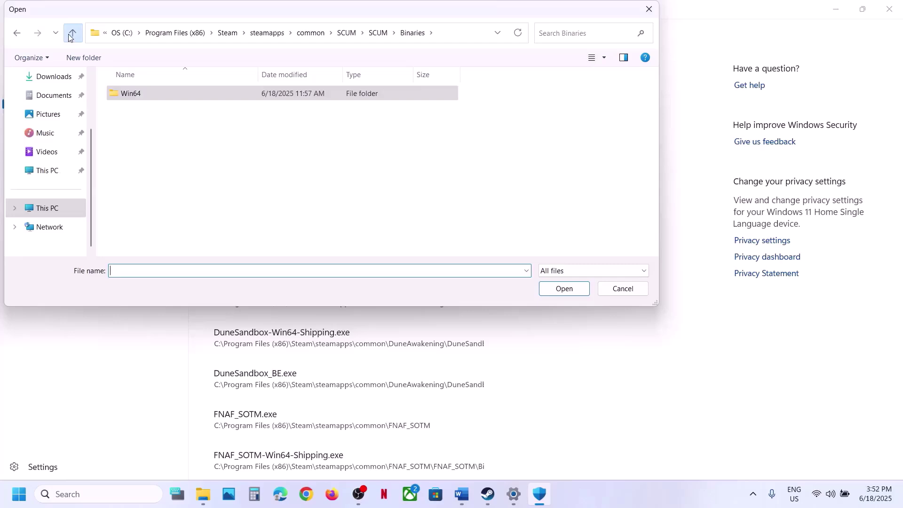
left_click(70, 34)
left_click(69, 38)
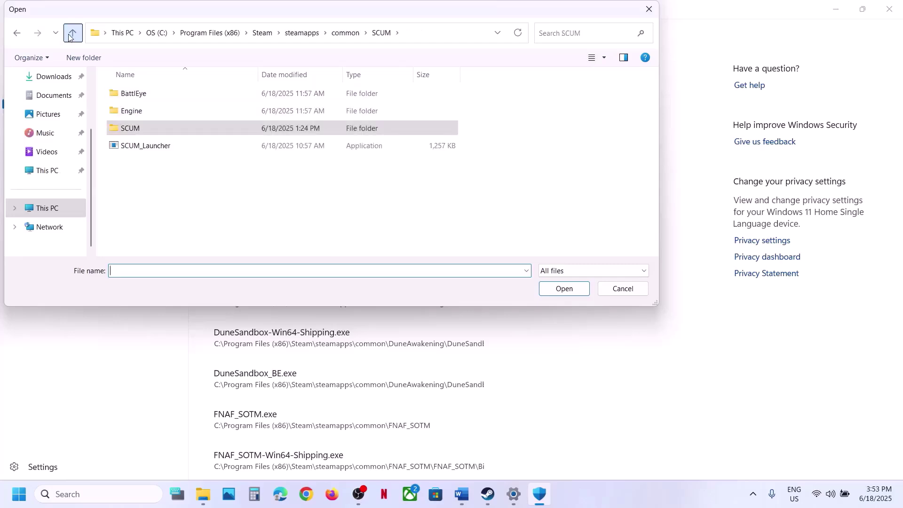
double_click(136, 93)
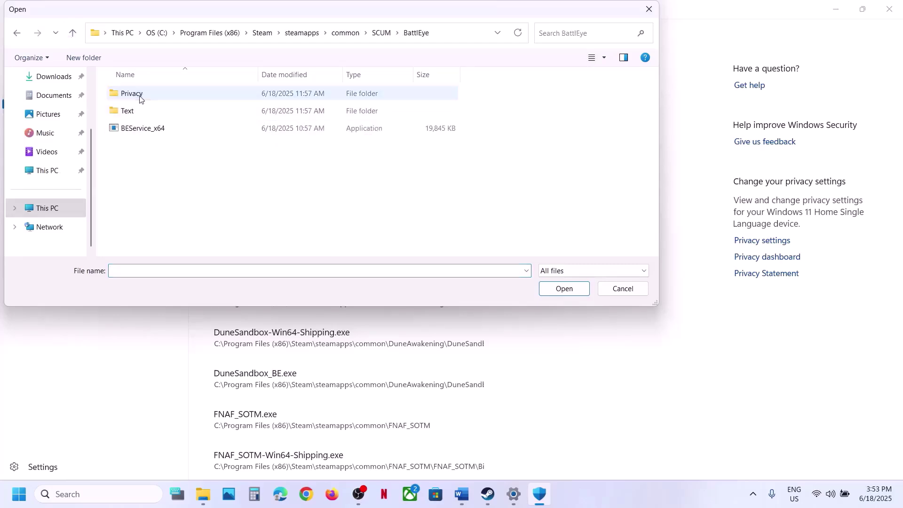
left_click(147, 128)
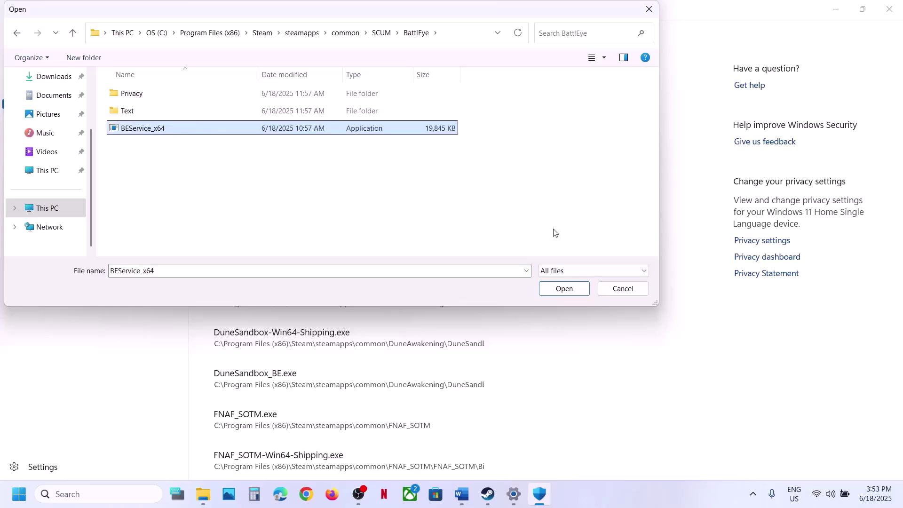
left_click(560, 289)
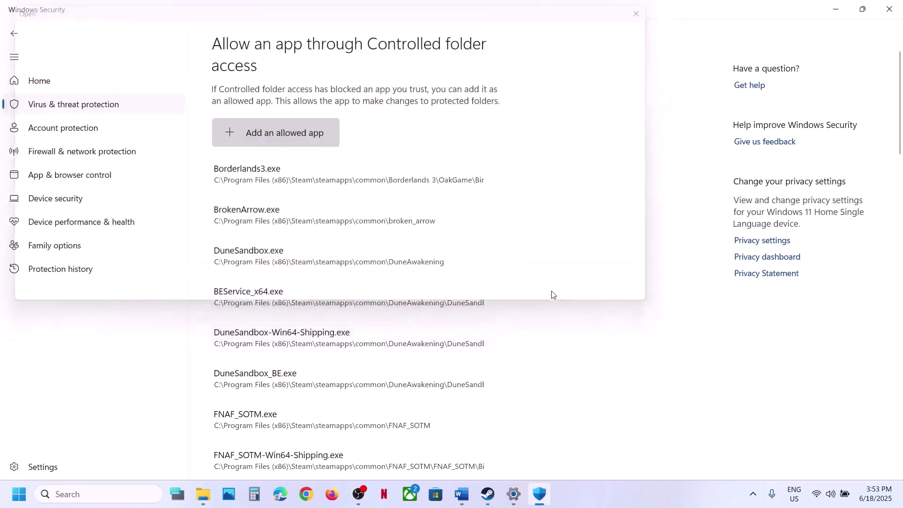
Step: Switch to Control Panel, open the apps allowed through Windows Defender Firewall, and unlock the list for changes
left_click(88, 500)
type("control")
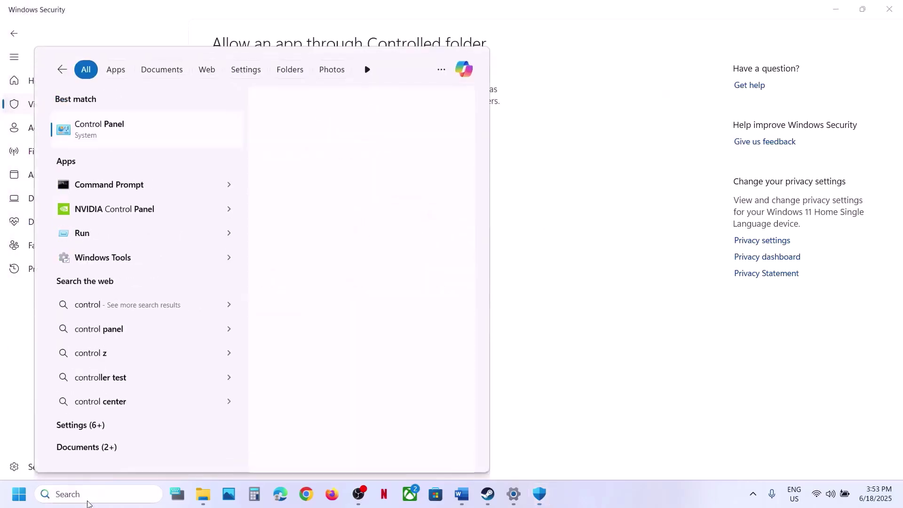
key("Return")
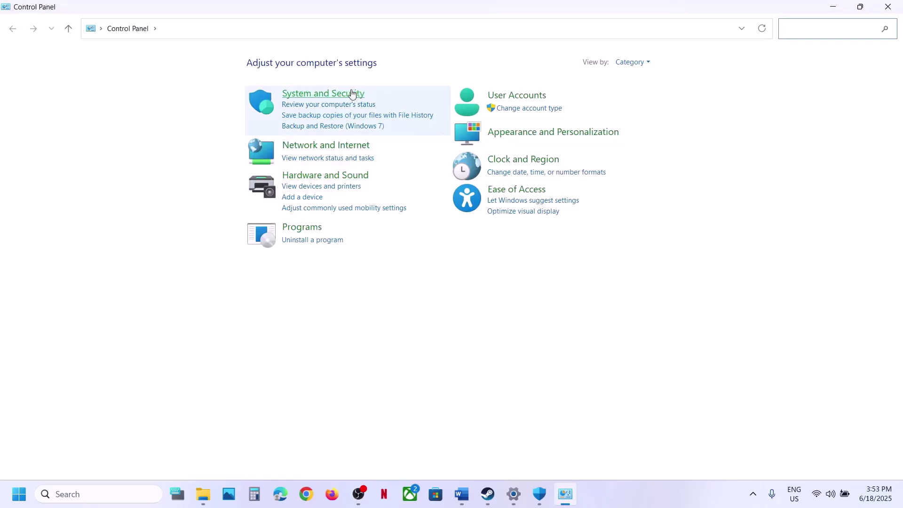
left_click(351, 93)
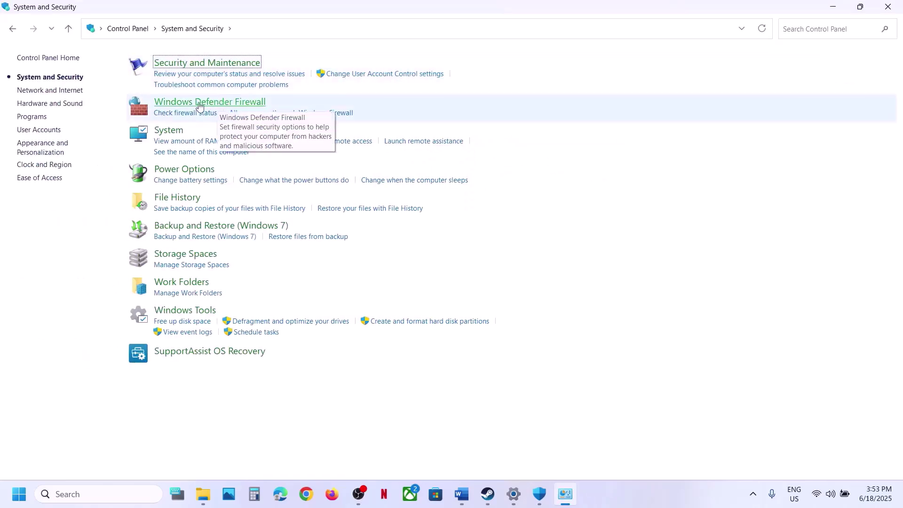
left_click(212, 102)
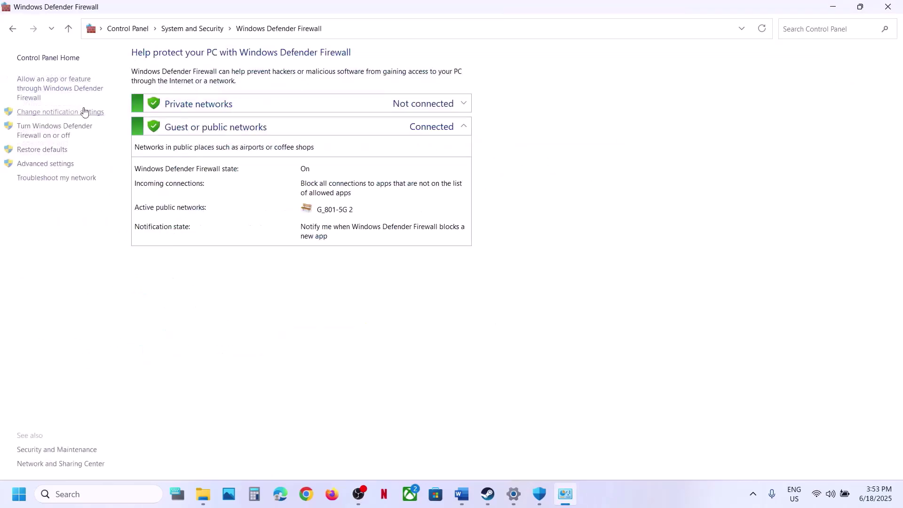
left_click(69, 88)
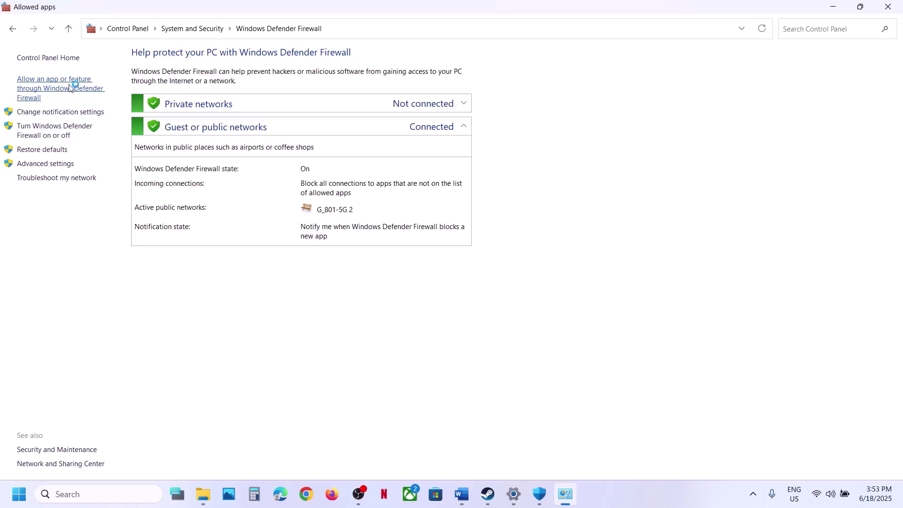
left_click(585, 87)
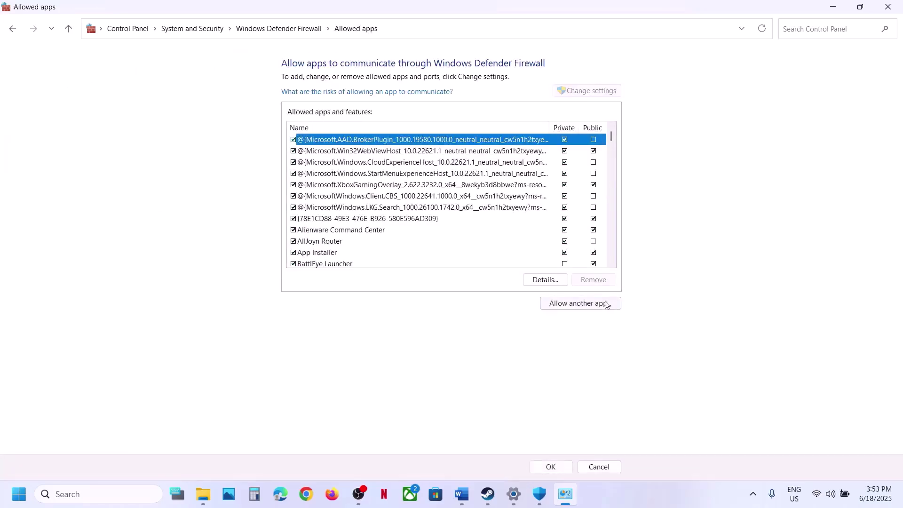
Step: Try to add SCUM_Launcher from the steamapps\common\SCUM folder to the firewall's allowed apps
left_click(600, 303)
left_click(530, 301)
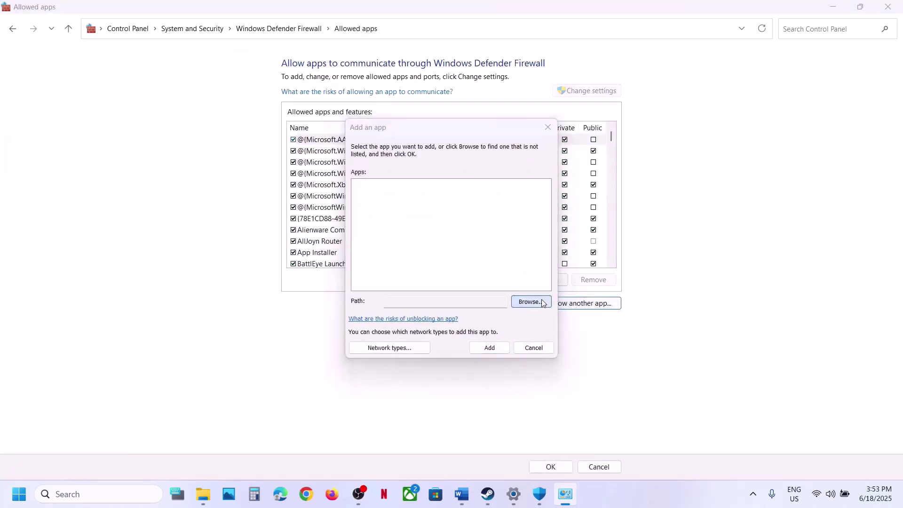
left_click(516, 176)
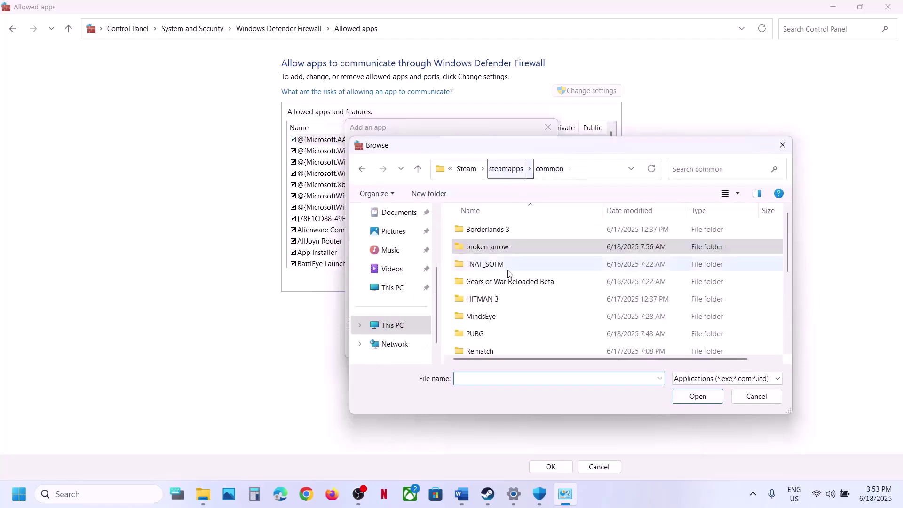
scroll(489, 316, "down", 5)
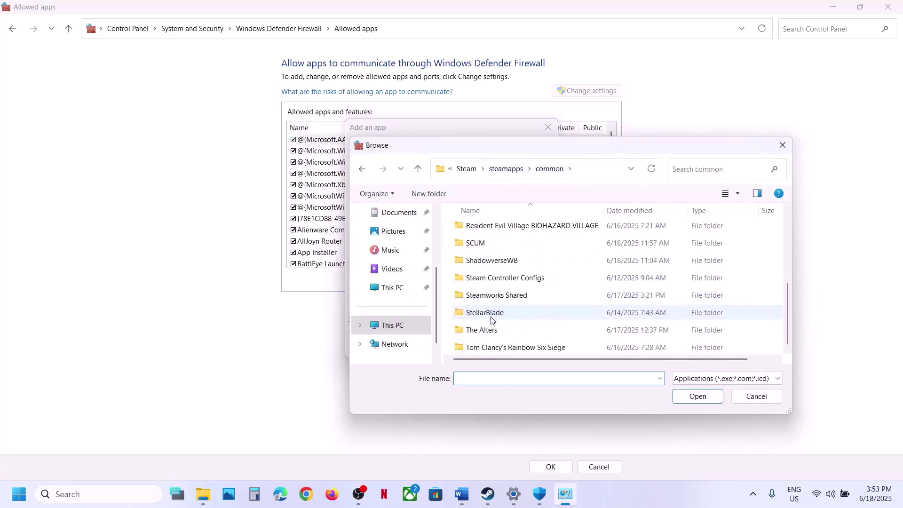
double_click(482, 243)
left_click(482, 284)
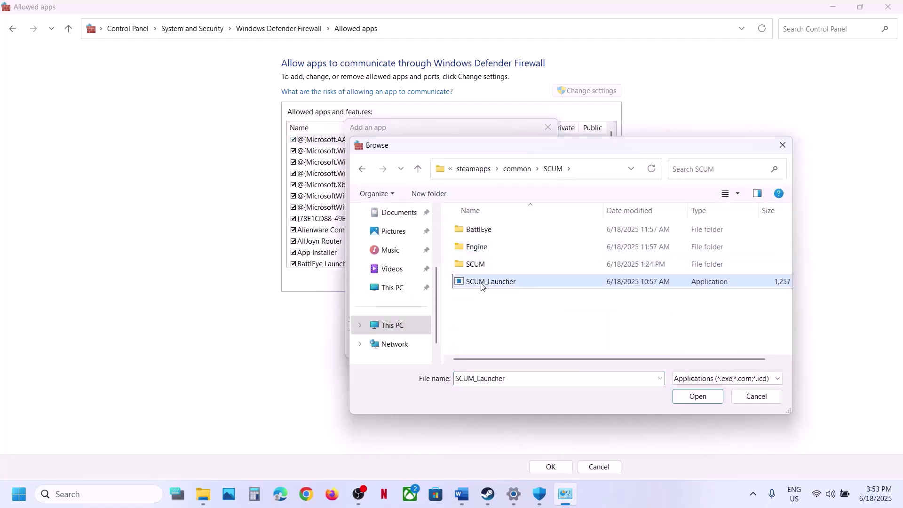
left_click(696, 397)
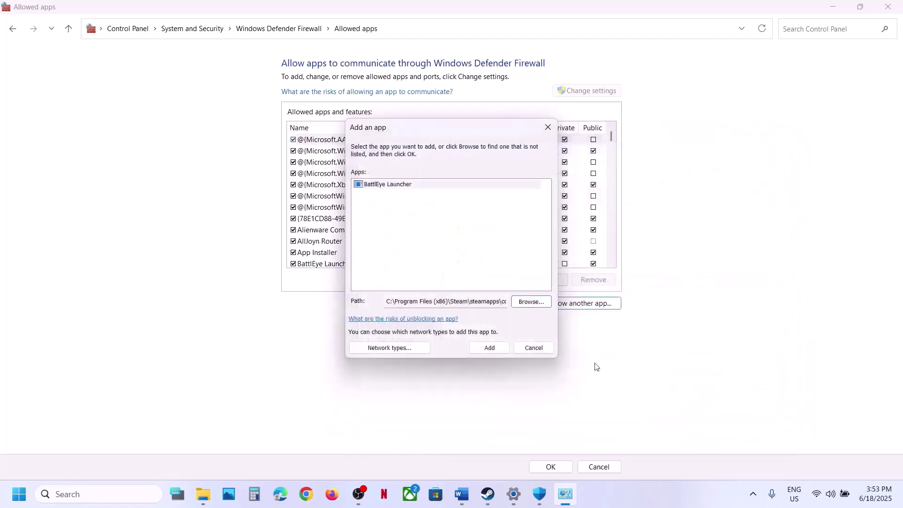
left_click(502, 346)
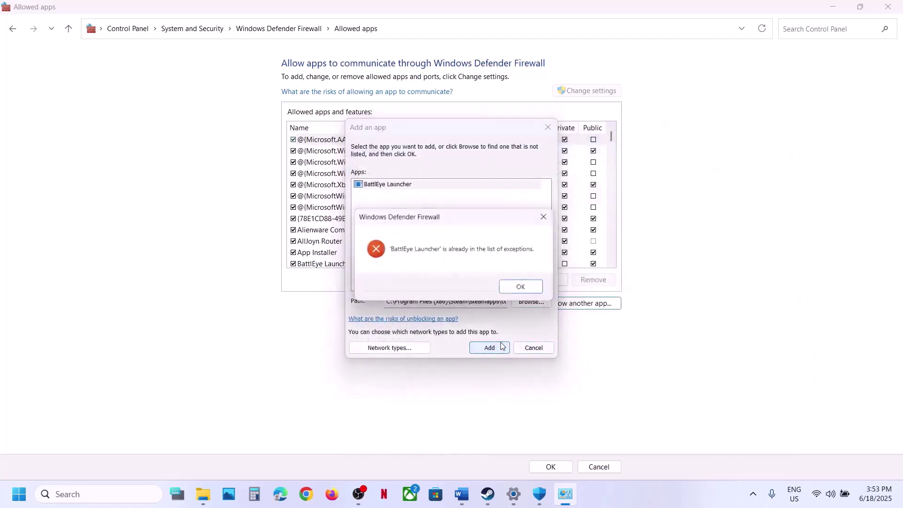
left_click(529, 288)
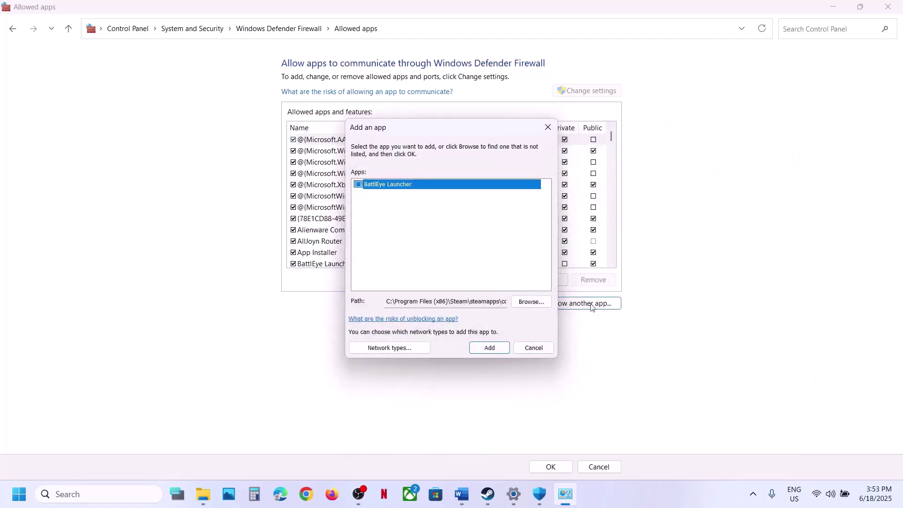
Step: Add the SCUM application from the game's SCUM\Binaries\Win64 folder to the firewall's allowed apps
left_click(531, 301)
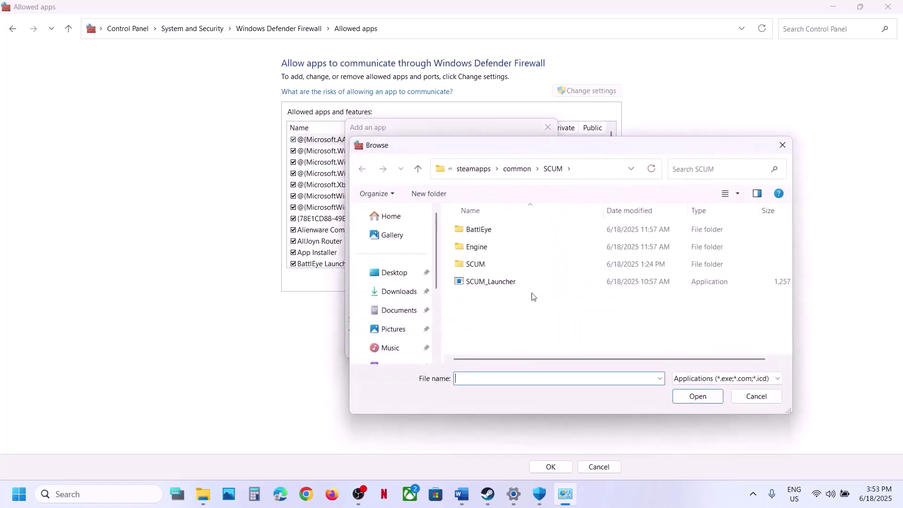
double_click(493, 264)
double_click(483, 232)
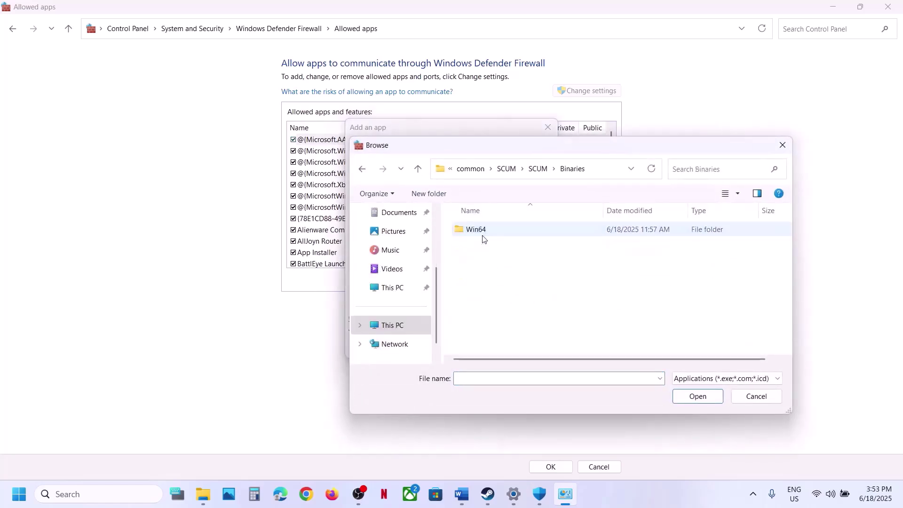
double_click(484, 235)
left_click(503, 233)
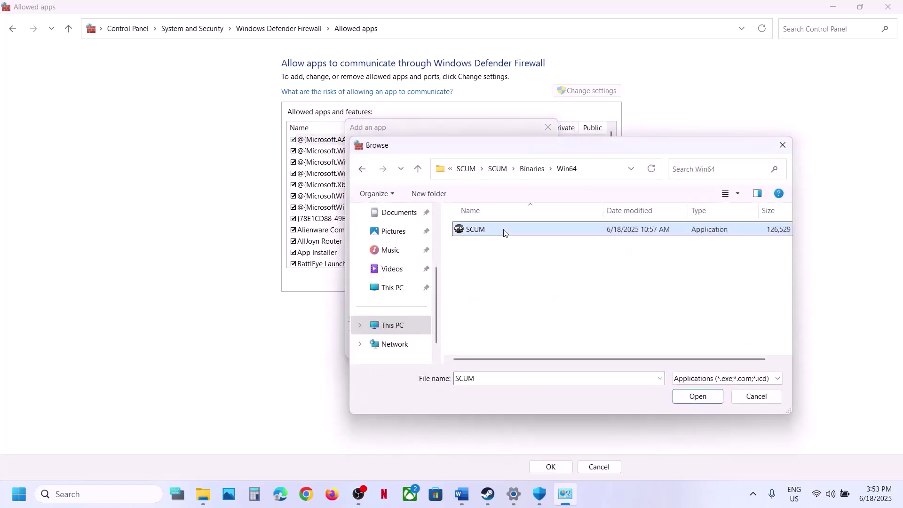
left_click(694, 404)
left_click(498, 347)
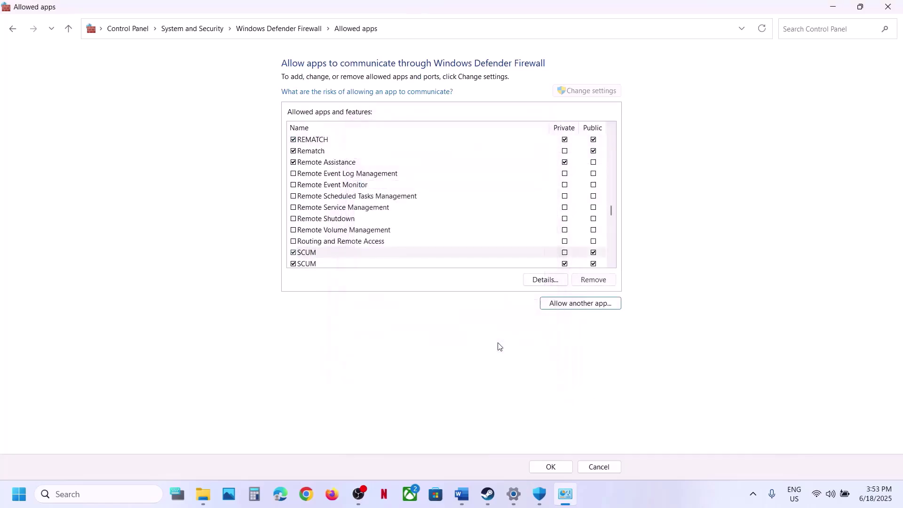
Step: Add BEService_x64 from the SCUM game's BattlEye folder to the firewall's allowed apps
left_click(587, 308)
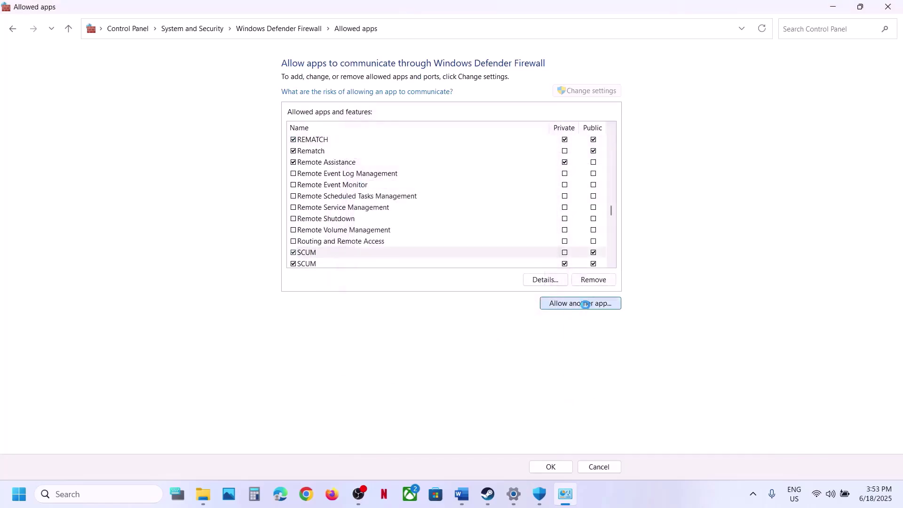
left_click(541, 301)
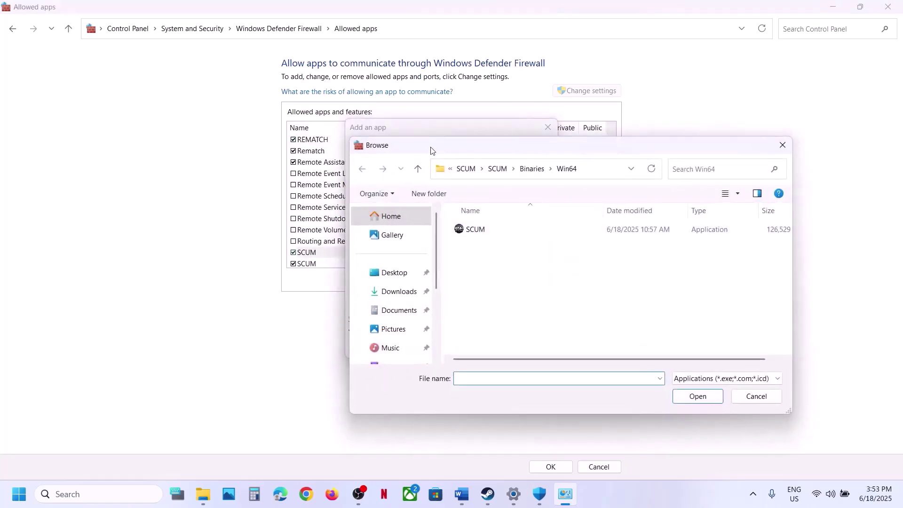
left_click(418, 169)
left_click(418, 169)
left_click(418, 169)
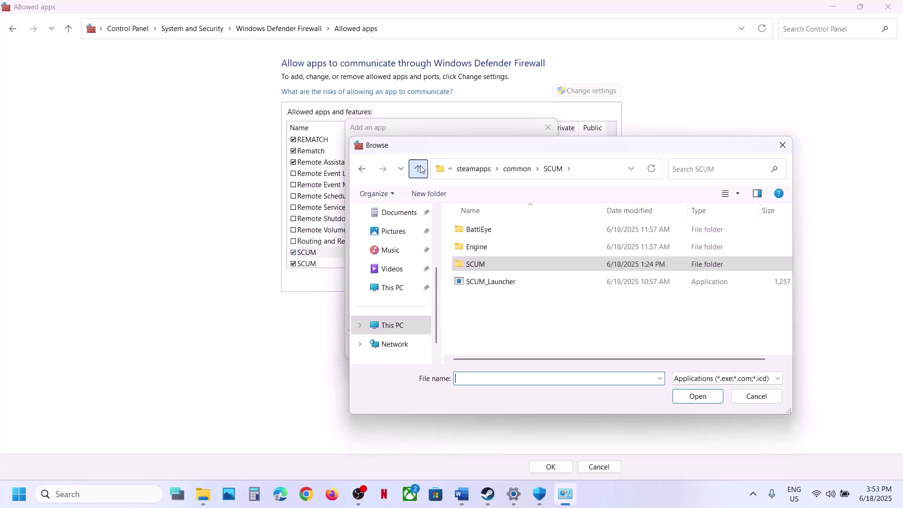
double_click(497, 235)
left_click(486, 264)
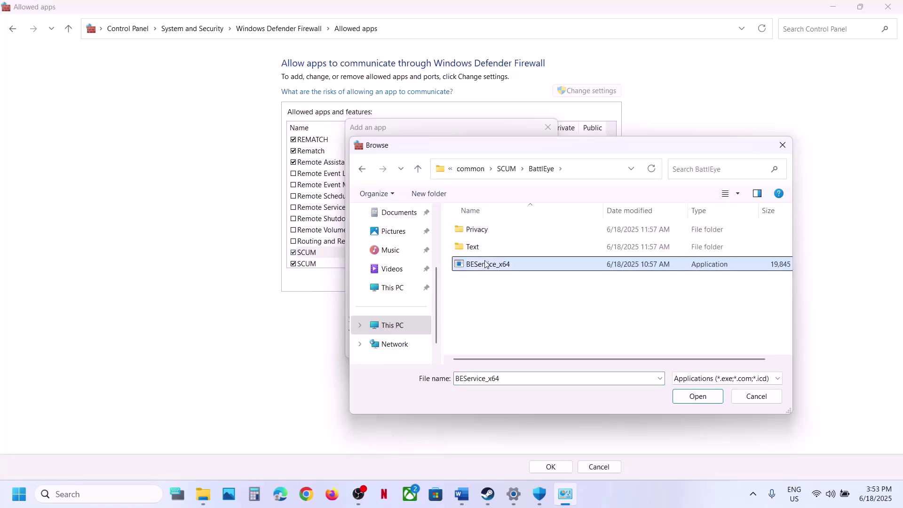
left_click(712, 396)
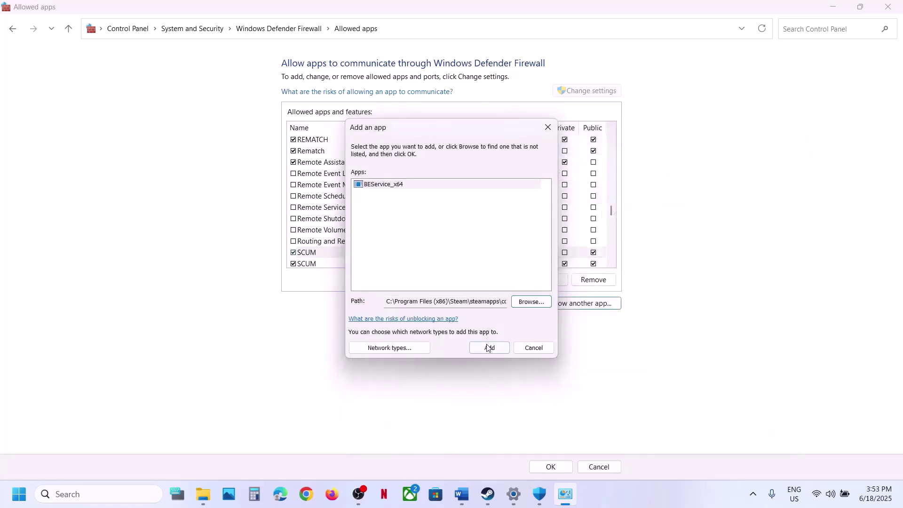
left_click(489, 348)
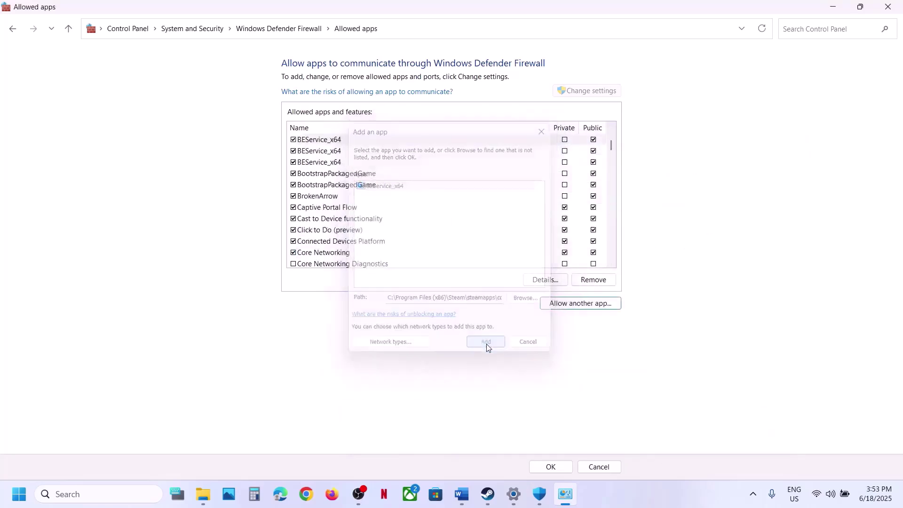
Step: Locate the SCUM entries in the firewall's allowed apps list and close the open security and Settings windows
left_click(401, 240)
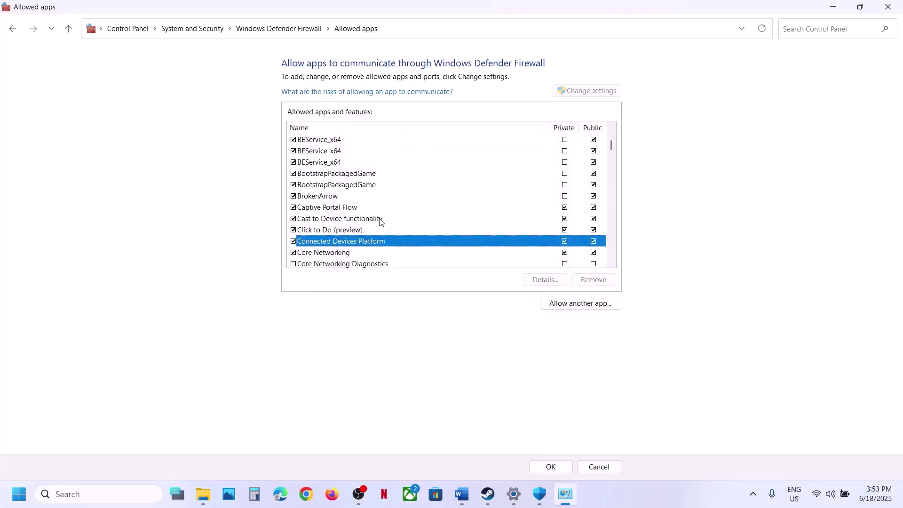
key("s")
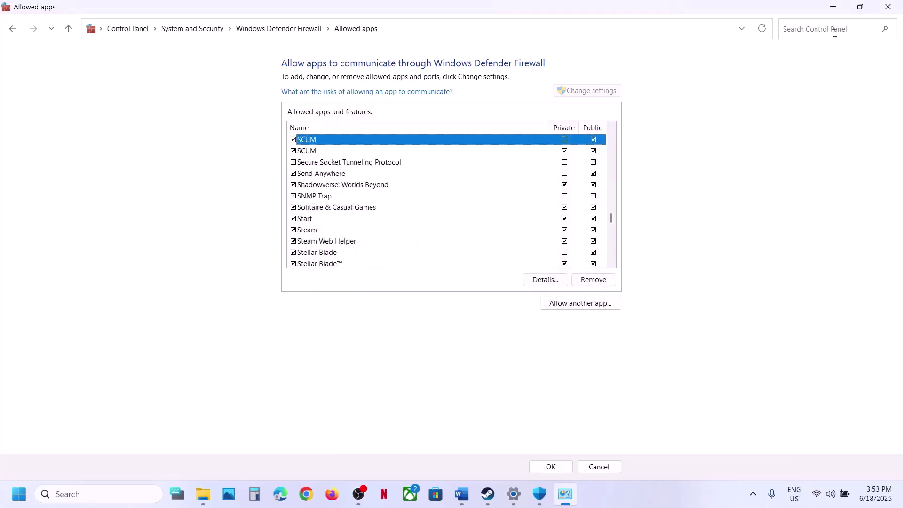
left_click(888, 7)
left_click(894, 8)
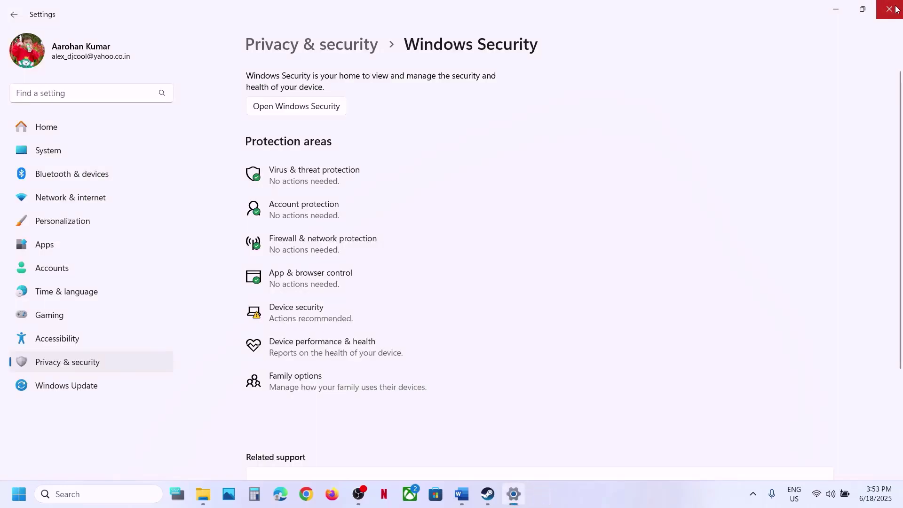
left_click(895, 9)
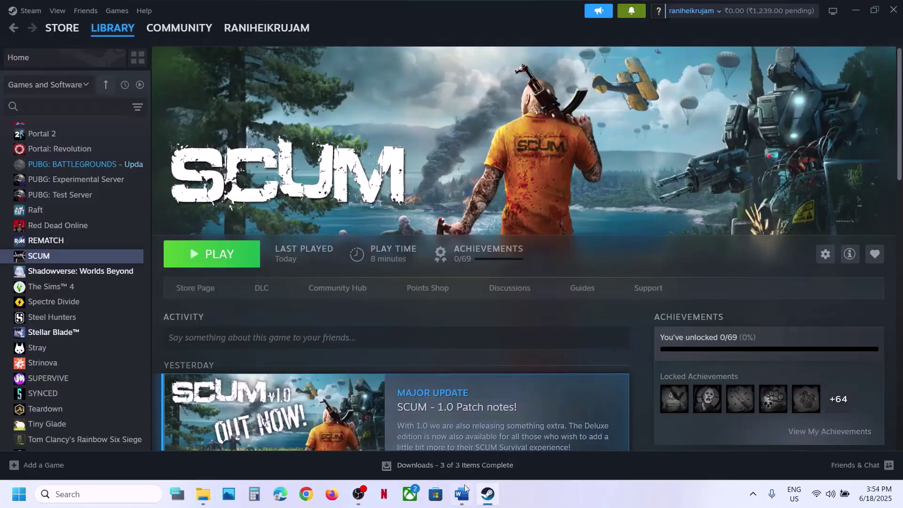
Step: Switch to the Word document and highlight the Step 6 text about running the game from its installation folder
left_click(462, 494)
scroll(346, 314, "down", 5)
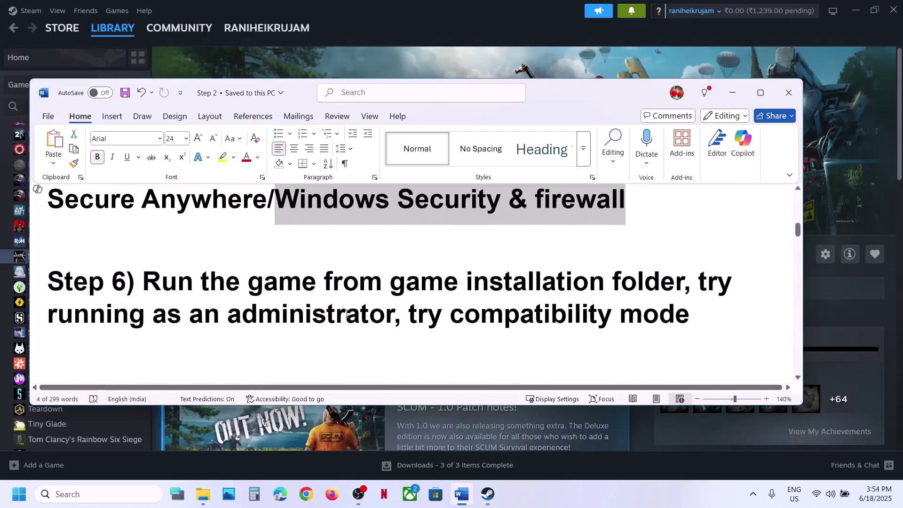
left_click_drag(171, 291, 605, 285)
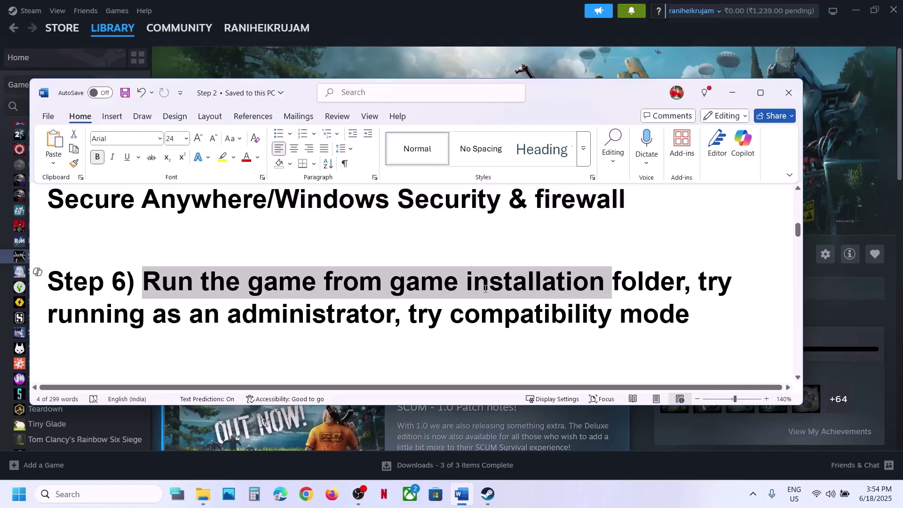
Step: Switch to Steam, browse SCUM's local files, and open the SCUM\Binaries\Win64 folder
left_click(417, 4)
right_click(86, 255)
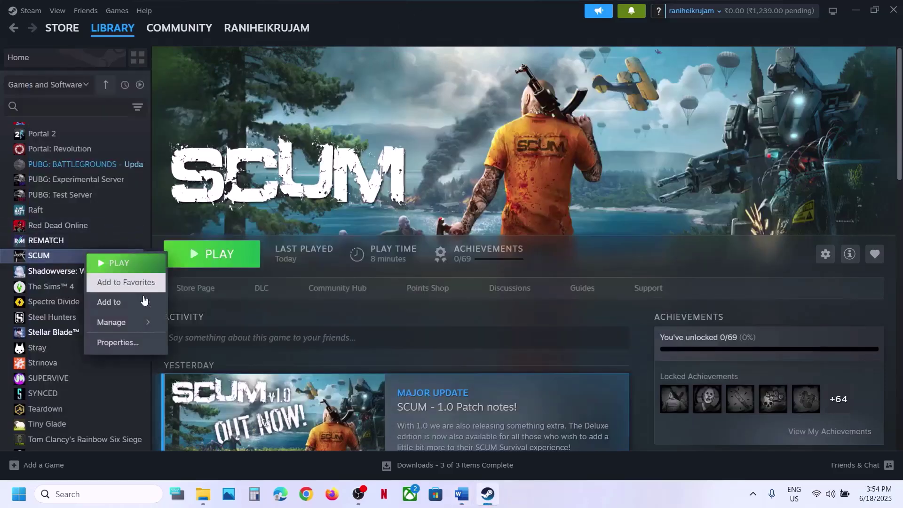
mouse_move(125, 322)
left_click(209, 342)
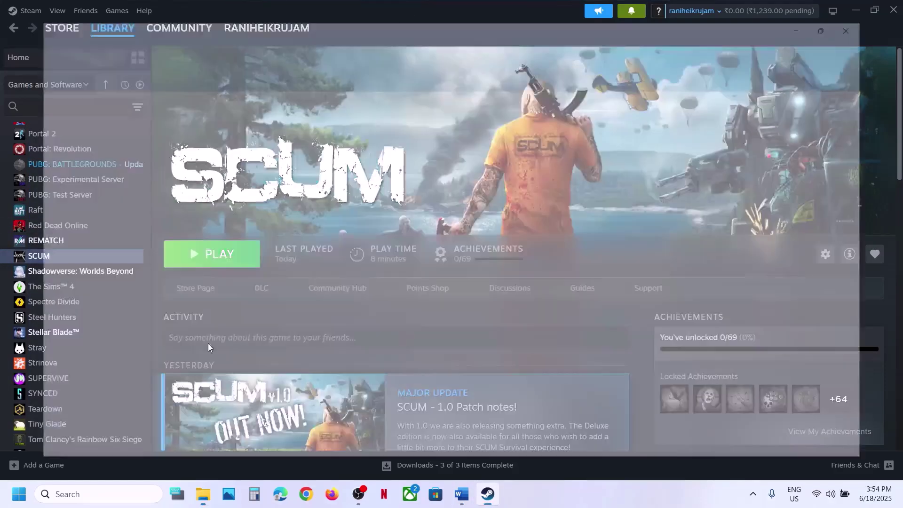
double_click(126, 138)
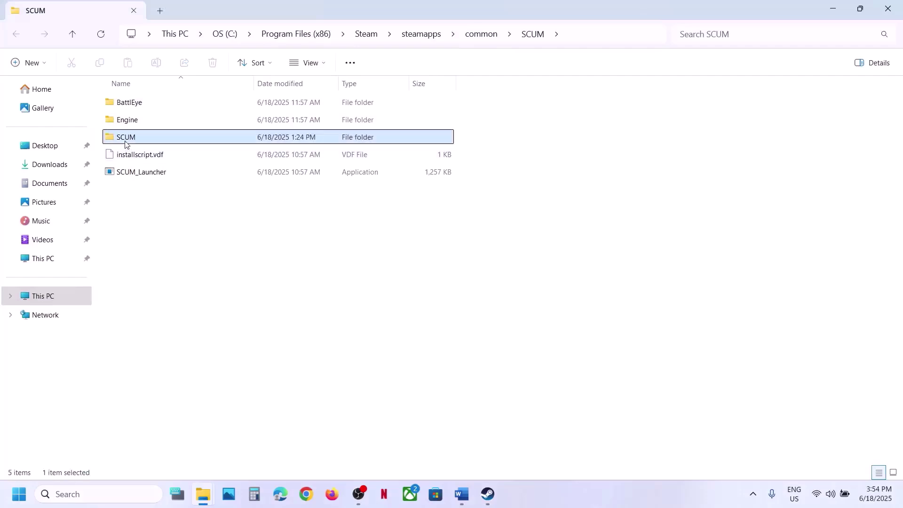
left_click(129, 106)
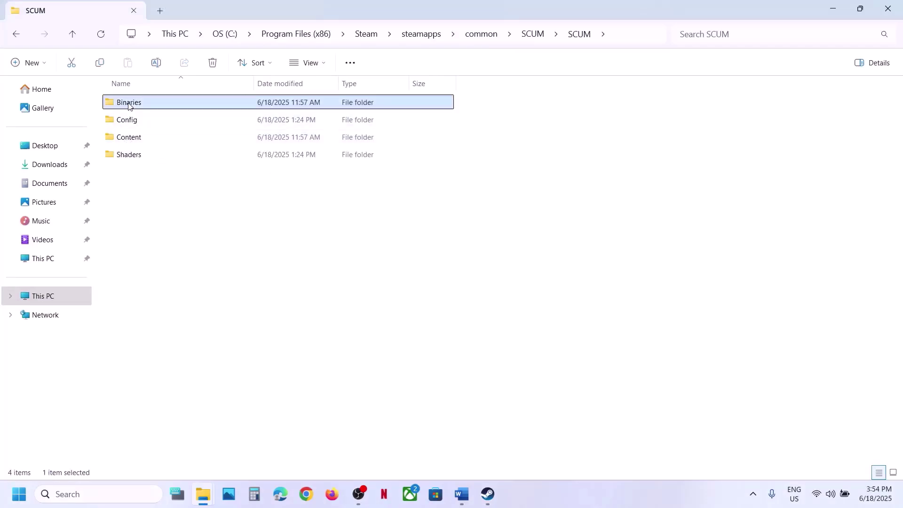
double_click(129, 106)
double_click(155, 104)
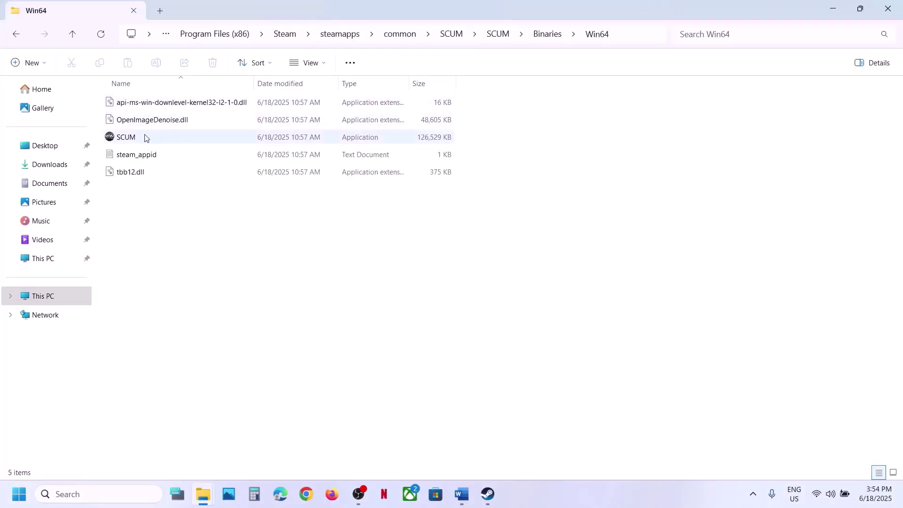
Step: Set the SCUM application in Win64 to run as an administrator in its compatibility settings and confirm
left_click(155, 137)
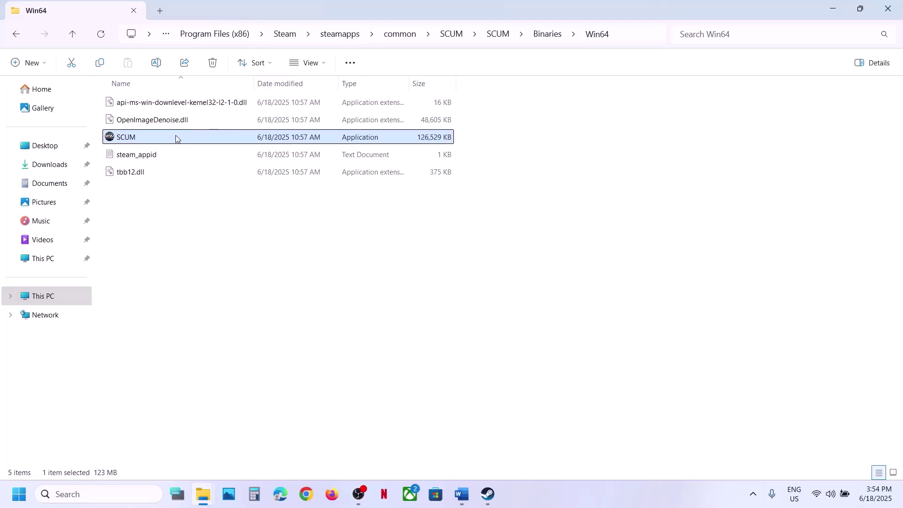
right_click(199, 136)
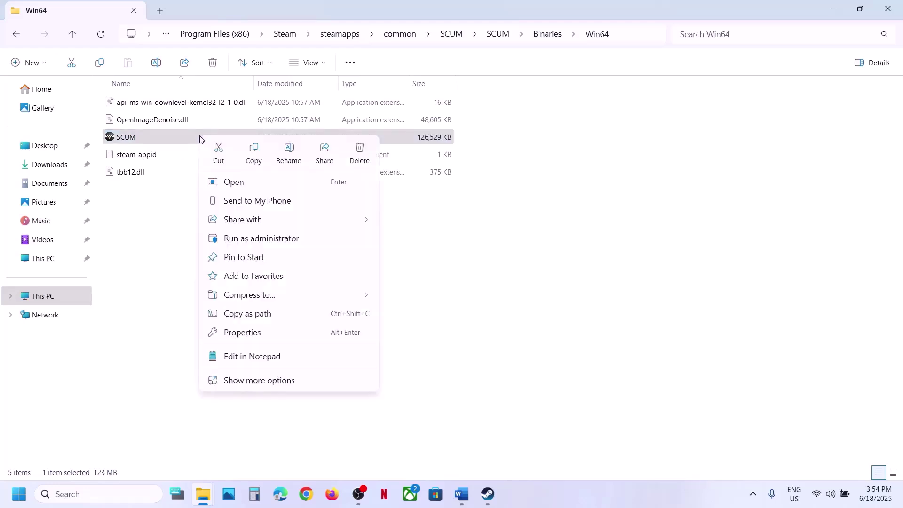
left_click(245, 333)
left_click(317, 176)
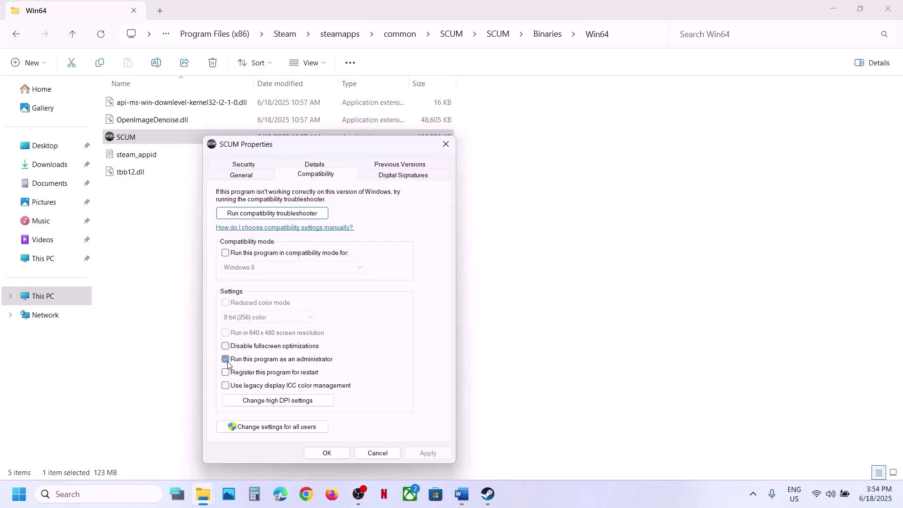
left_click(427, 453)
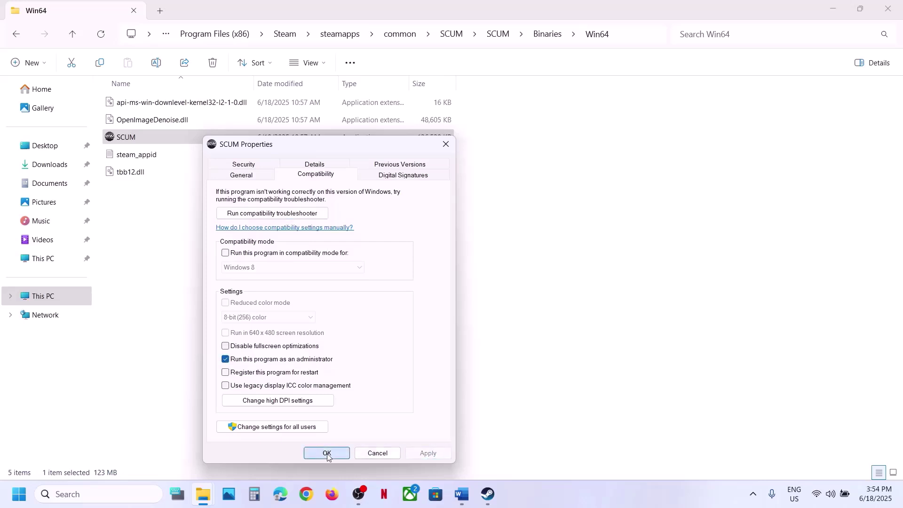
left_click(328, 453)
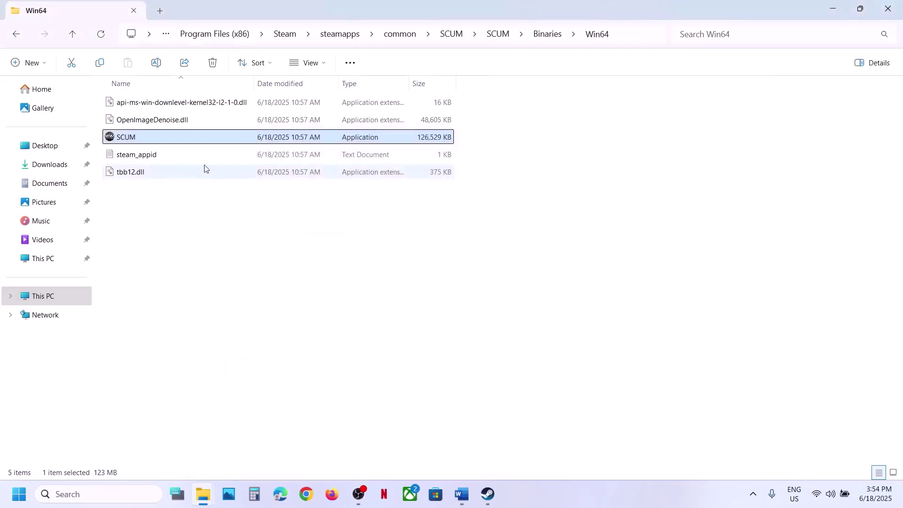
Step: Enable compatibility mode for Windows 8 on the SCUM application and apply it
right_click(159, 141)
left_click(225, 336)
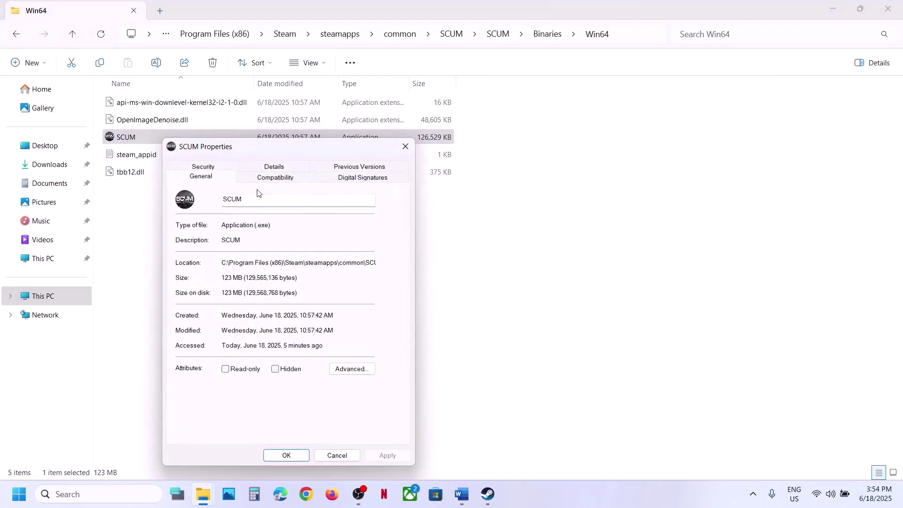
left_click(275, 169)
left_click(277, 167)
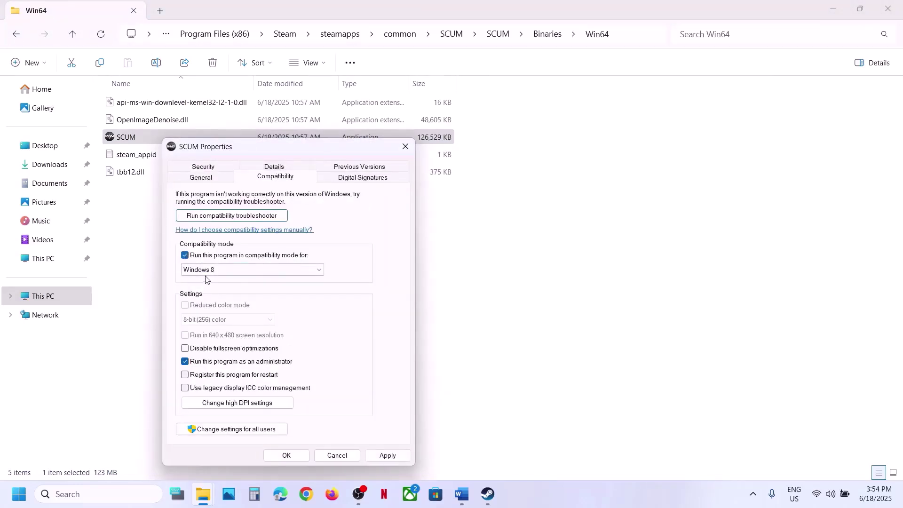
left_click(387, 455)
Step: Change the SCUM application's compatibility mode to Windows 7 and apply it
left_click(256, 269)
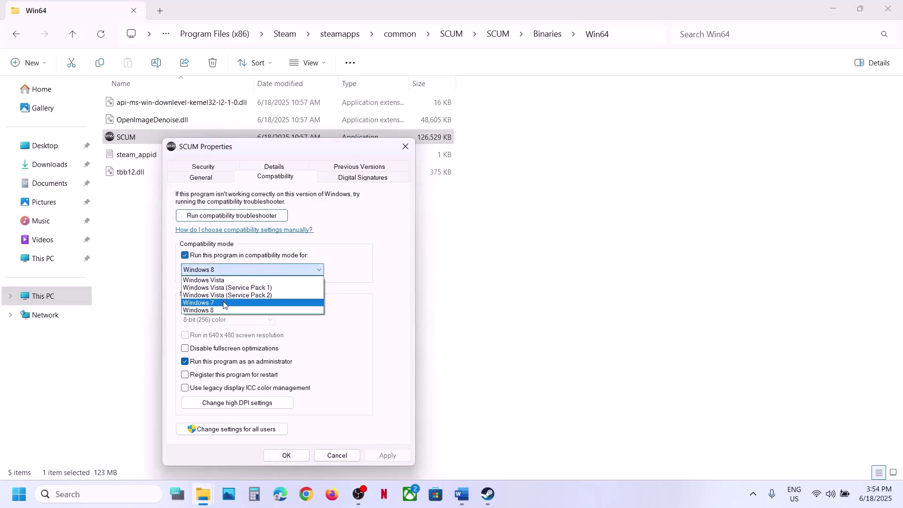
left_click(224, 304)
left_click(388, 454)
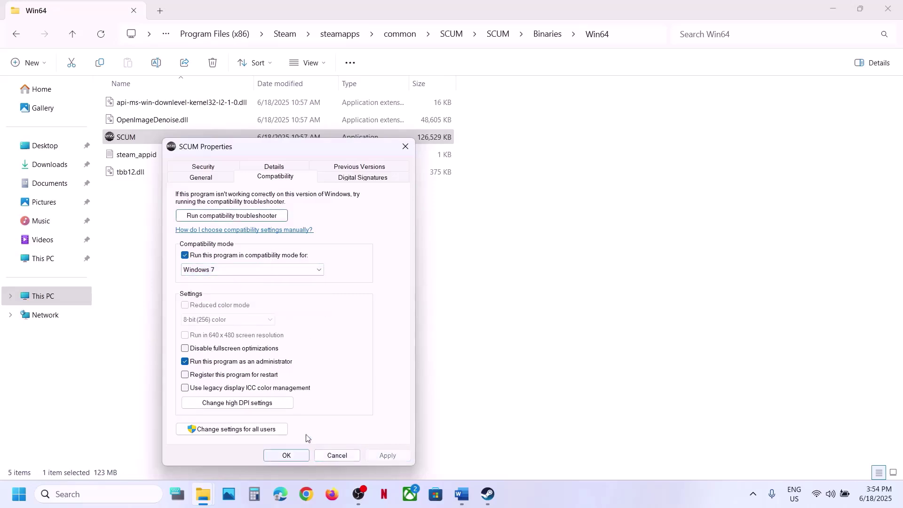
Step: Disable fullscreen optimizations for the SCUM application, apply the setting, and close its properties
left_click(229, 270)
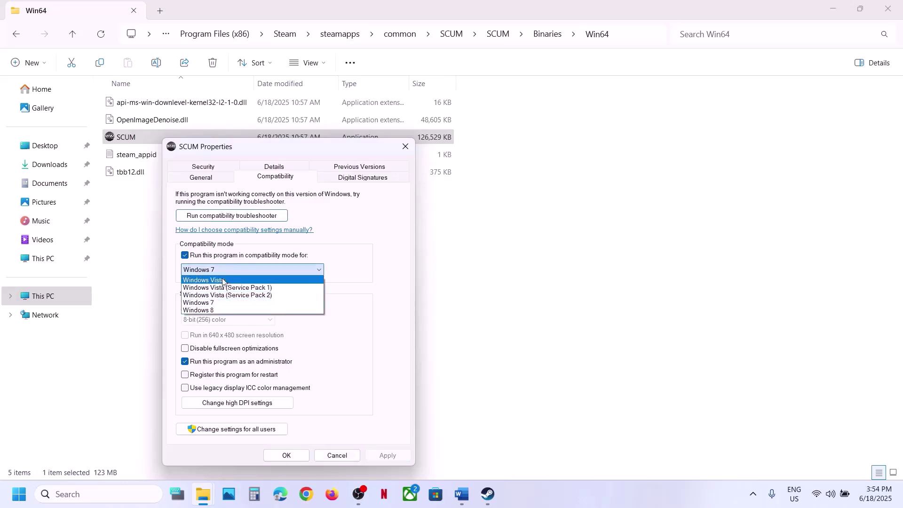
left_click(180, 313)
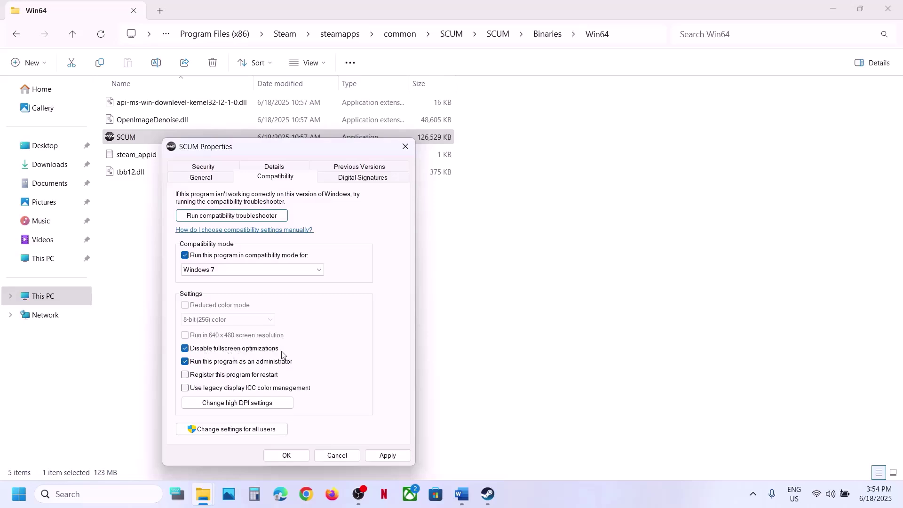
left_click(402, 459)
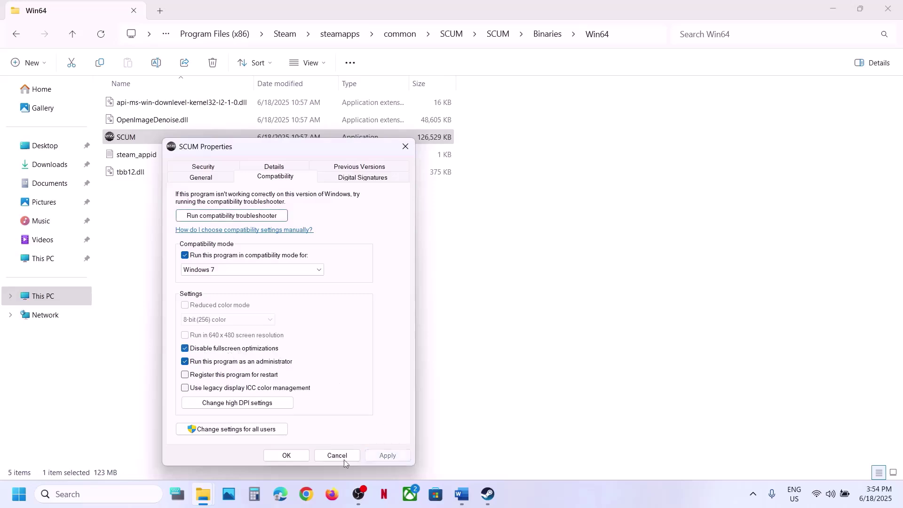
left_click(292, 458)
Step: Turn off compatibility mode, disabled fullscreen optimizations and run-as-administrator for the SCUM application, apply, and close its properties and the Win64 folder
right_click(146, 140)
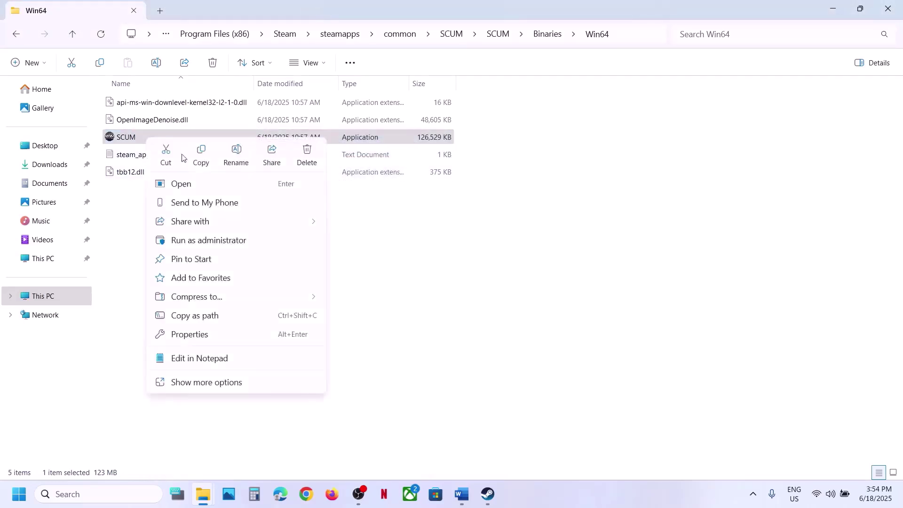
left_click(224, 335)
left_click(256, 178)
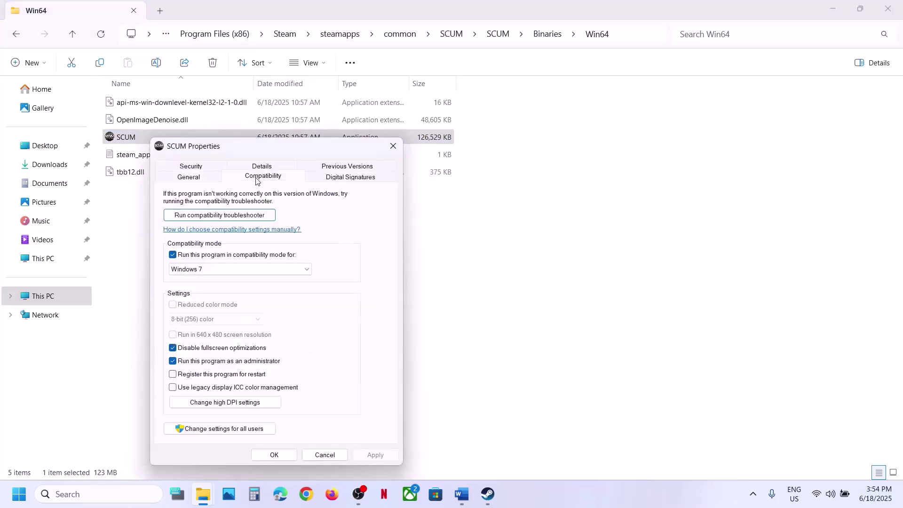
left_click(172, 255)
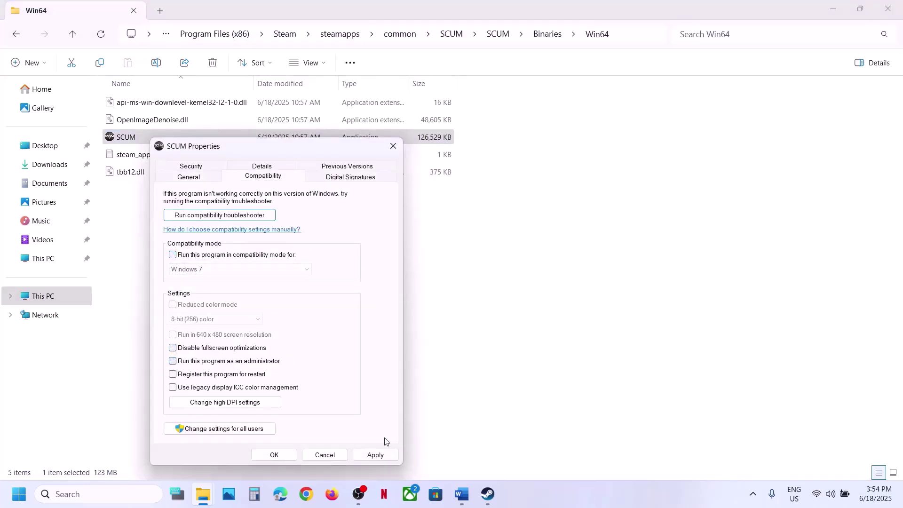
left_click(374, 454)
left_click(277, 455)
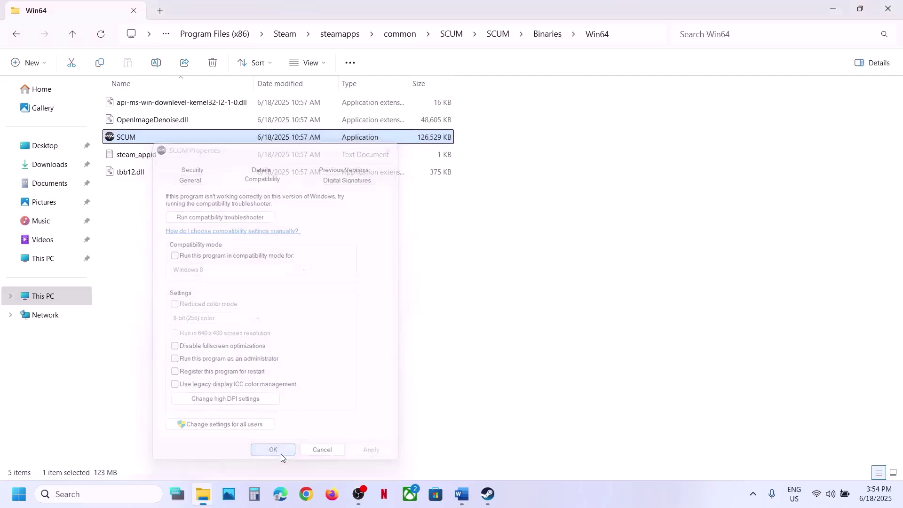
left_click(897, 8)
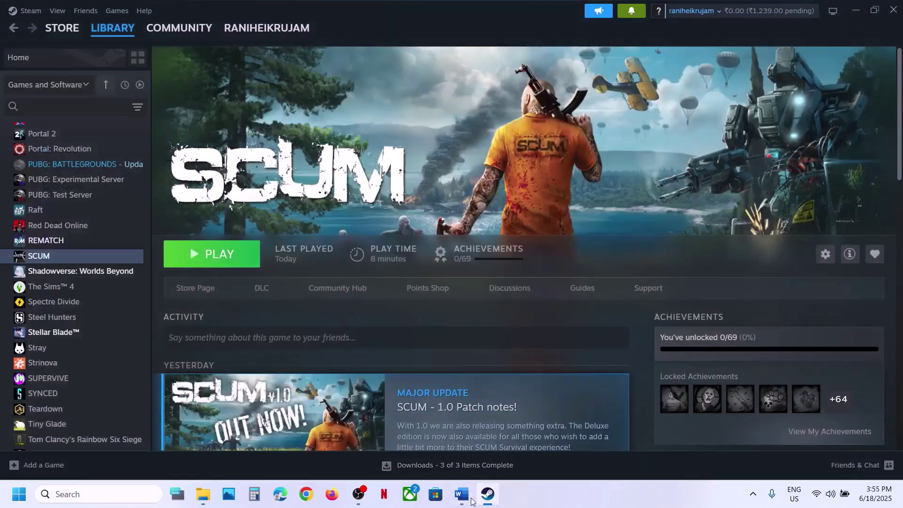
Step: Switch to the Word guide and read Step 7 about deleting the config folder, highlighting the note on losing saved settings
left_click(461, 494)
scroll(300, 323, "down", 3)
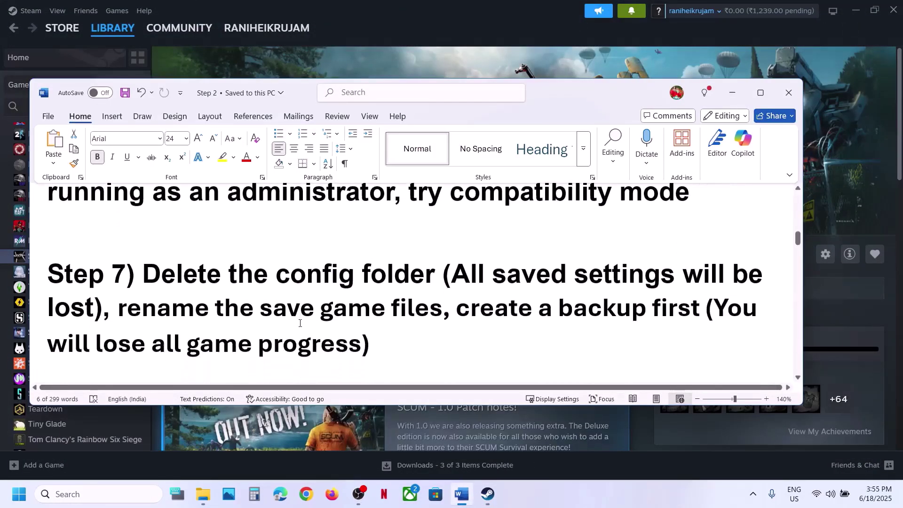
left_click_drag(152, 287, 98, 314)
left_click(459, 277)
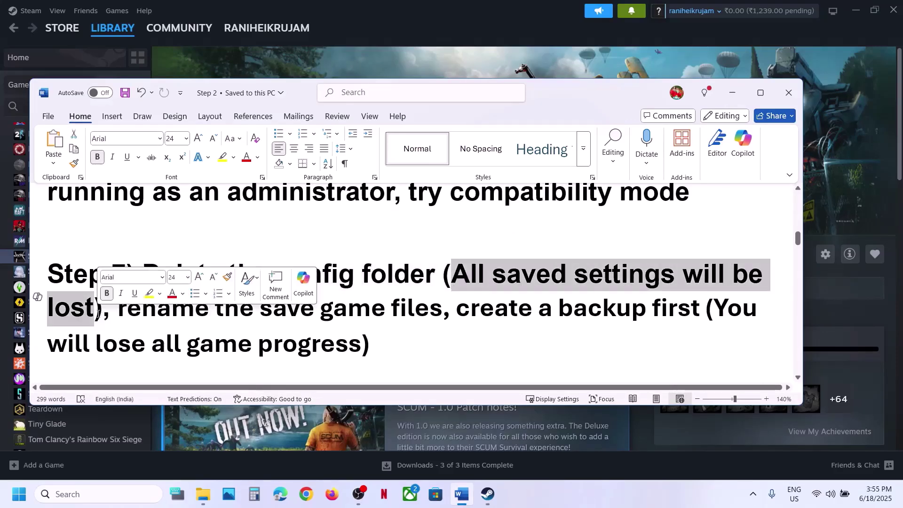
left_click(360, 64)
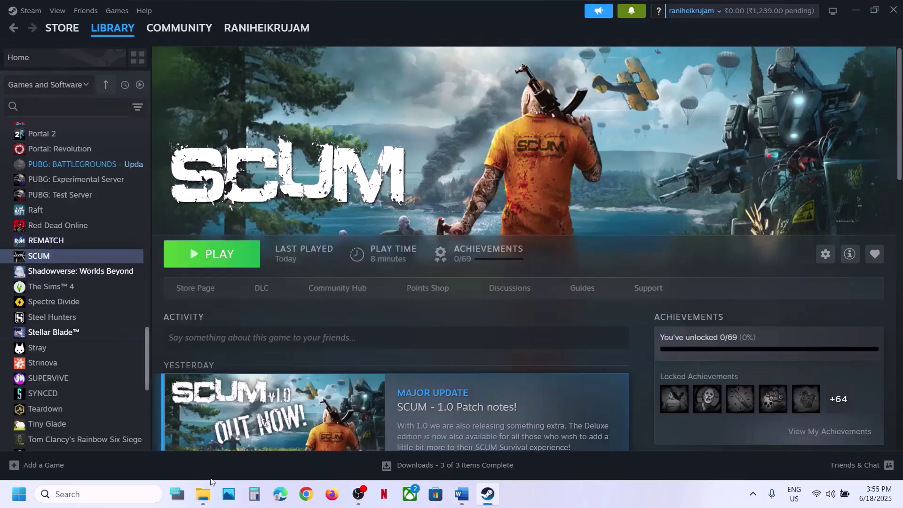
Step: Switch to File Explorer and open the Test user folder inside Users on the C: drive
mouse_move(211, 505)
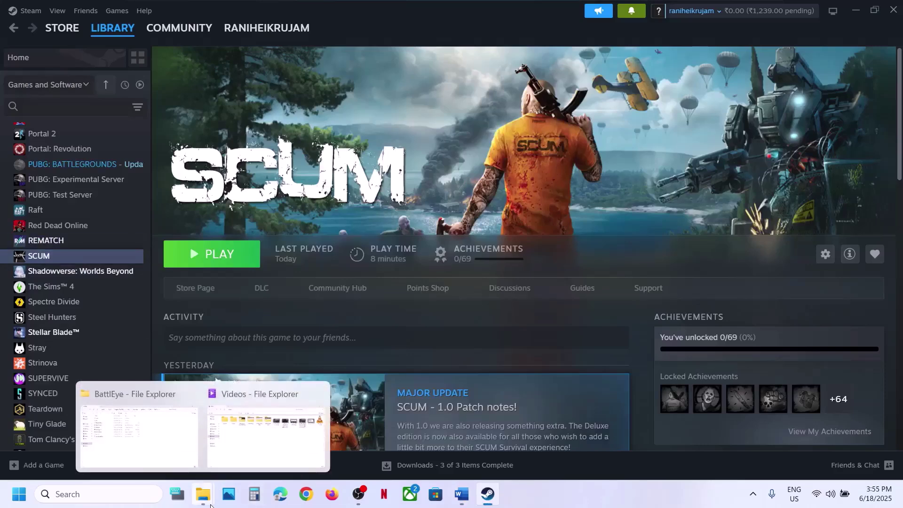
left_click(244, 446)
left_click(43, 300)
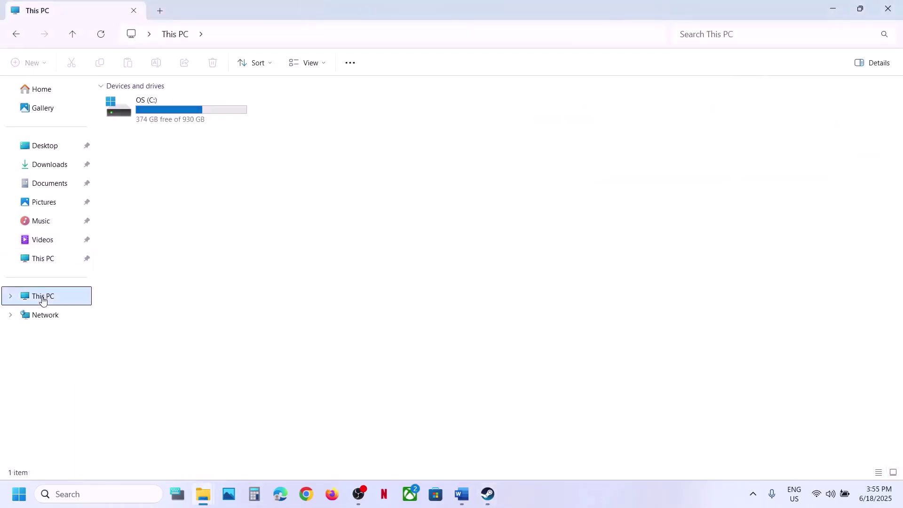
double_click(155, 119)
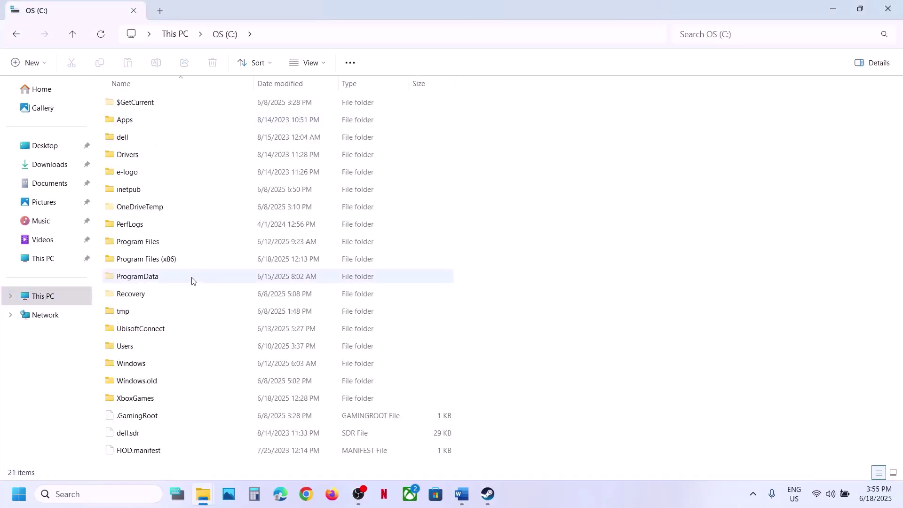
double_click(141, 347)
double_click(143, 104)
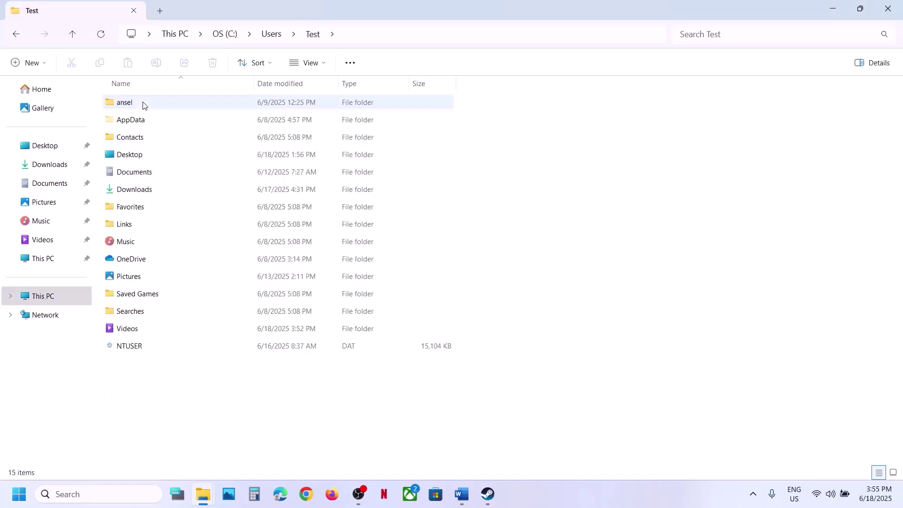
Step: Check whether the display of hidden items is enabled so the AppData folder can be seen
left_click(141, 119)
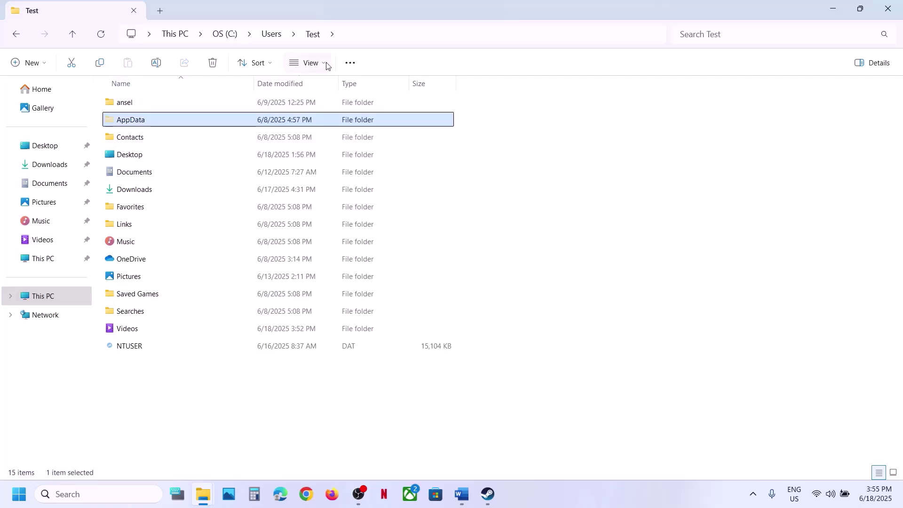
left_click(310, 63)
mouse_move(334, 282)
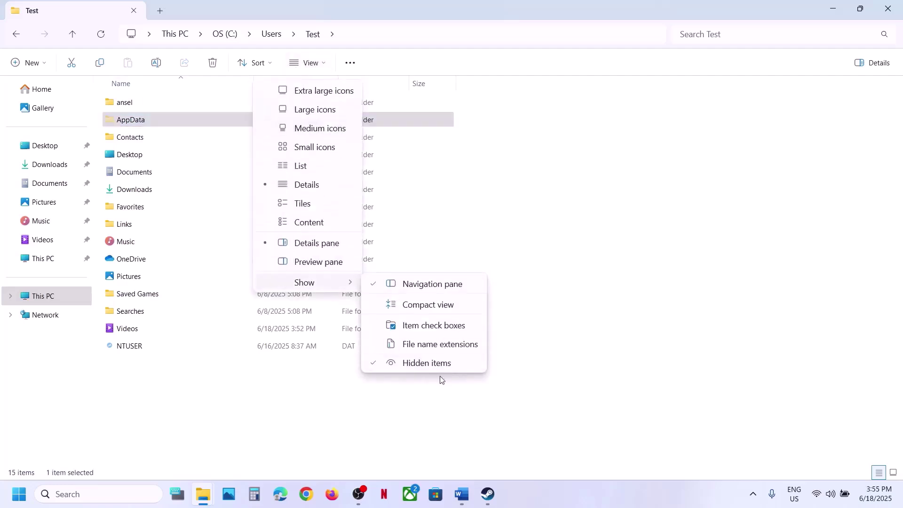
Step: Open the Saved folder under AppData\Local\SCUM and bring up the available actions for its Config folder
double_click(157, 123)
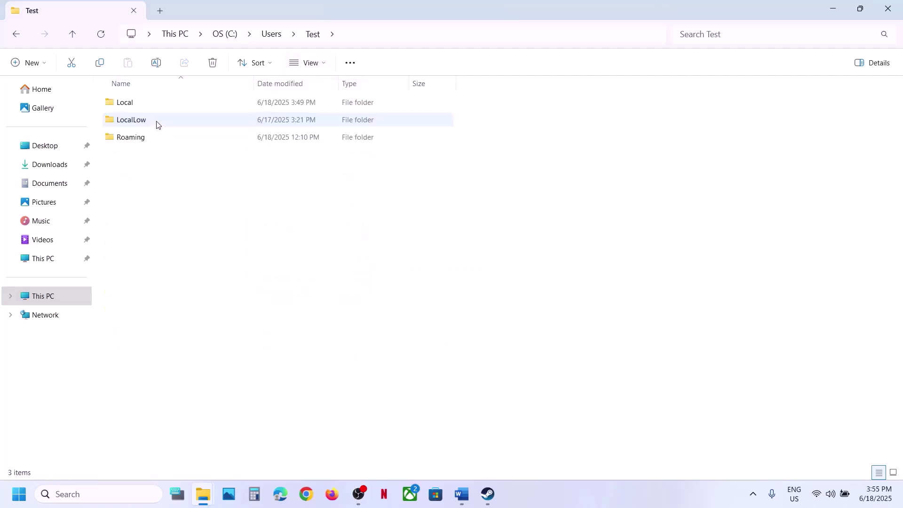
double_click(143, 103)
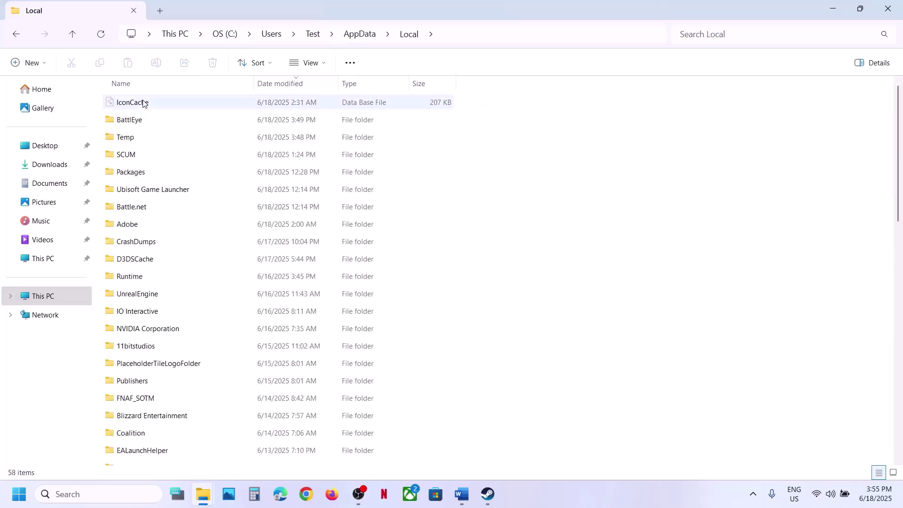
double_click(140, 154)
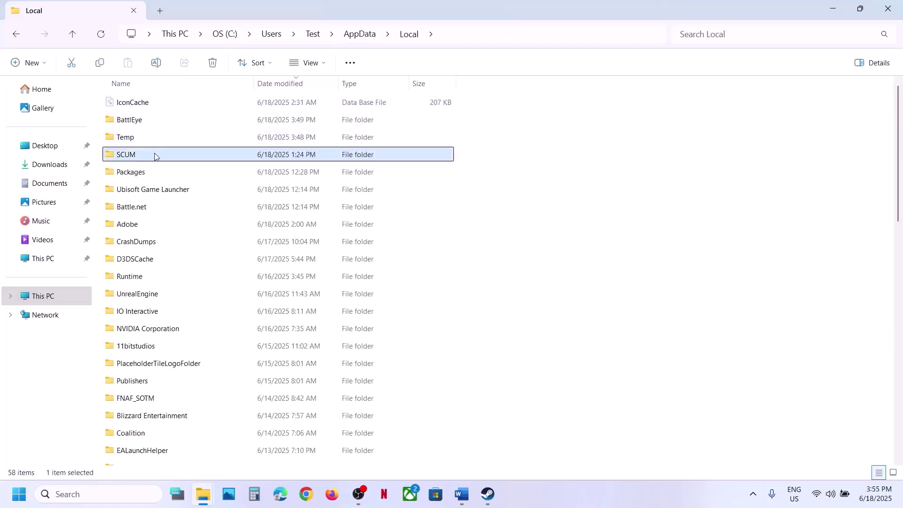
double_click(134, 99)
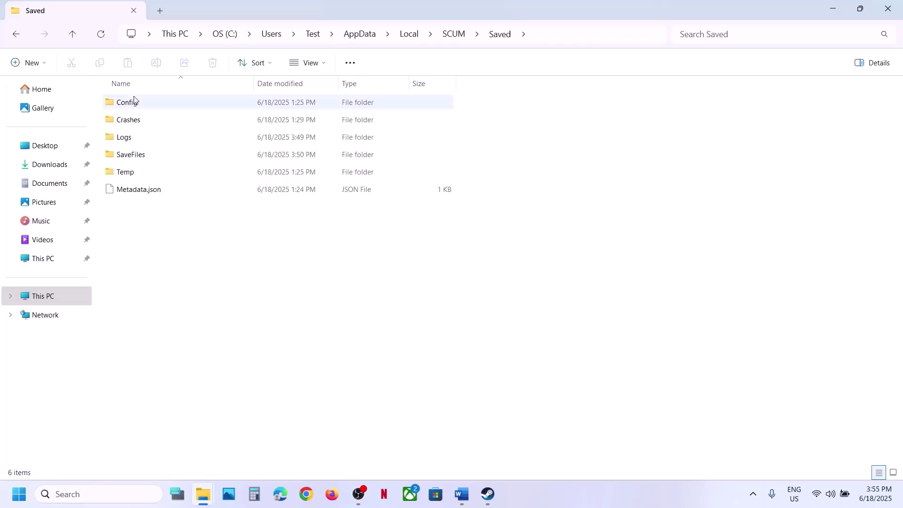
left_click(148, 107)
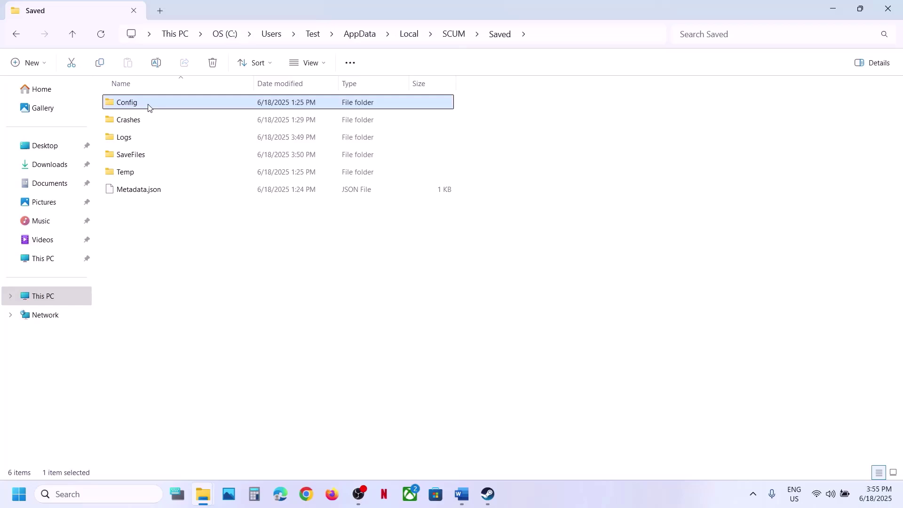
right_click(148, 106)
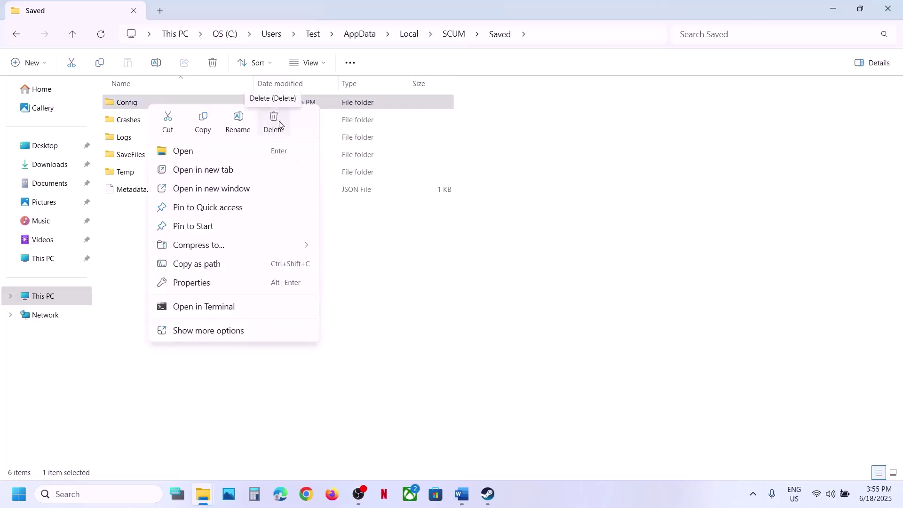
Step: Return to the Word guide and highlight the Step 7 parts about renaming save game files and losing game progress
left_click(488, 494)
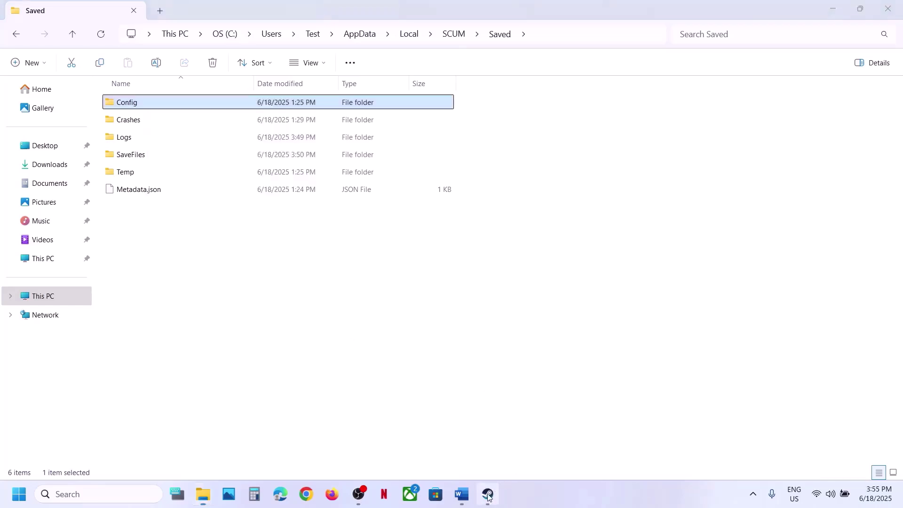
left_click(462, 494)
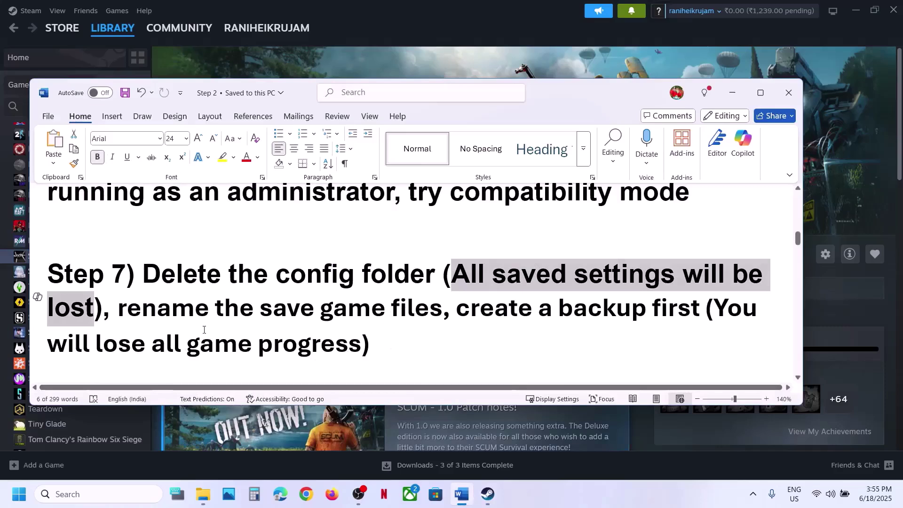
left_click_drag(118, 309, 417, 308)
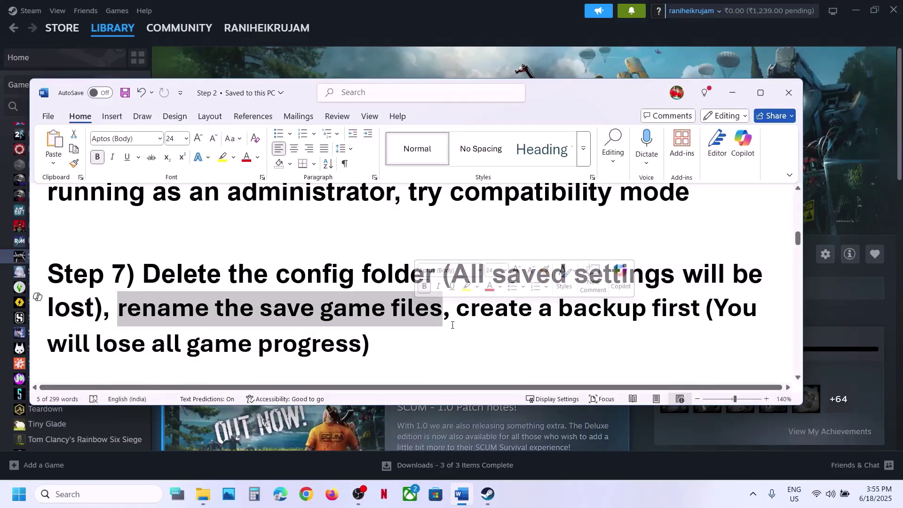
left_click_drag(372, 349, 715, 310)
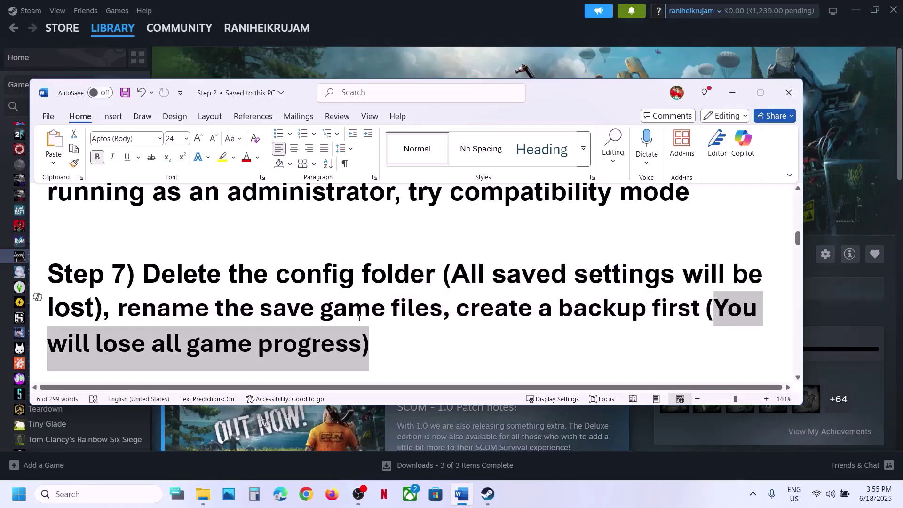
Step: Switch to File Explorer, go back up to the AppData\Local folder, and copy its SCUM folder
left_click(203, 494)
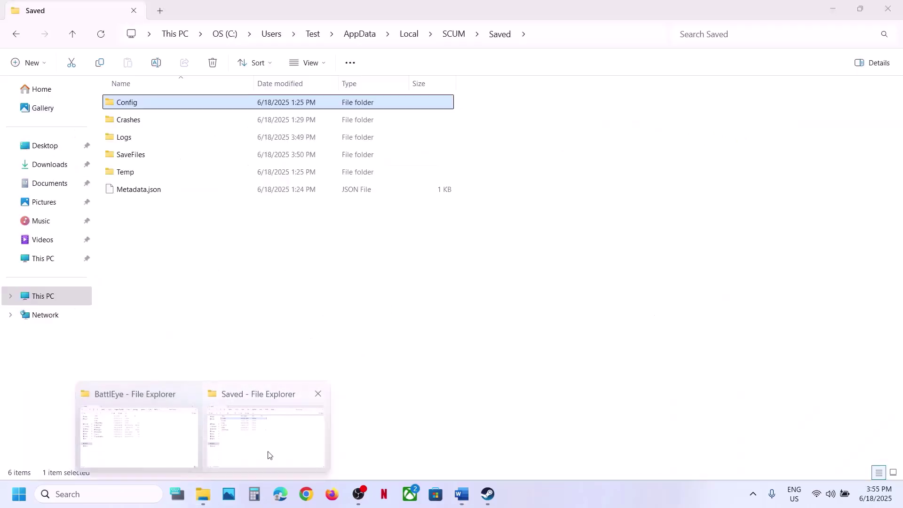
left_click(268, 455)
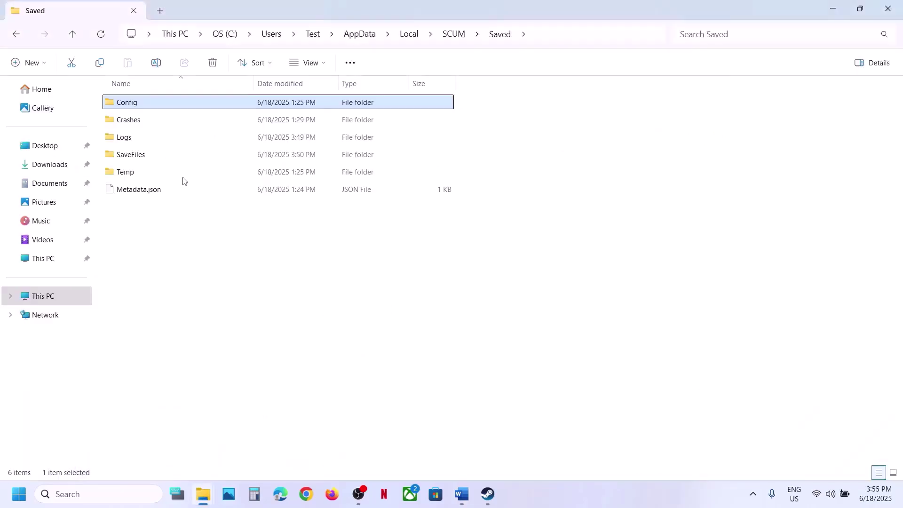
left_click(73, 34)
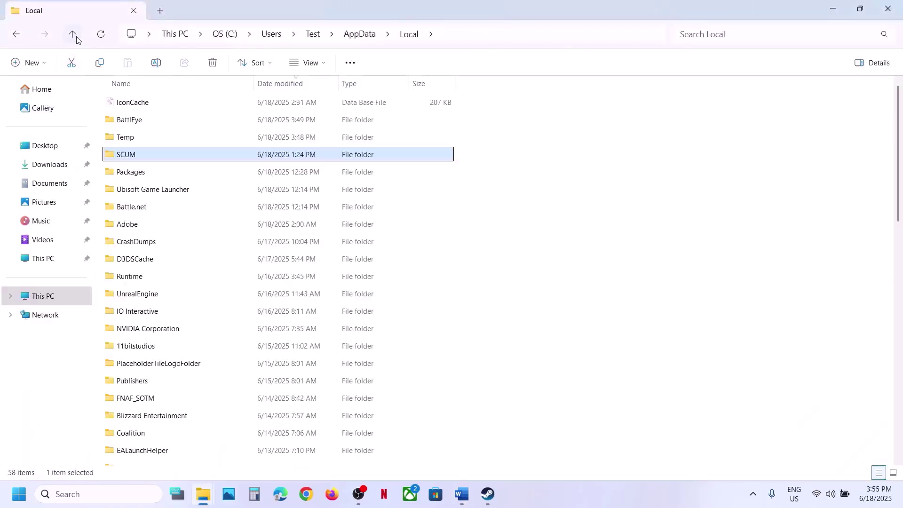
left_click(456, 34)
left_click(131, 155)
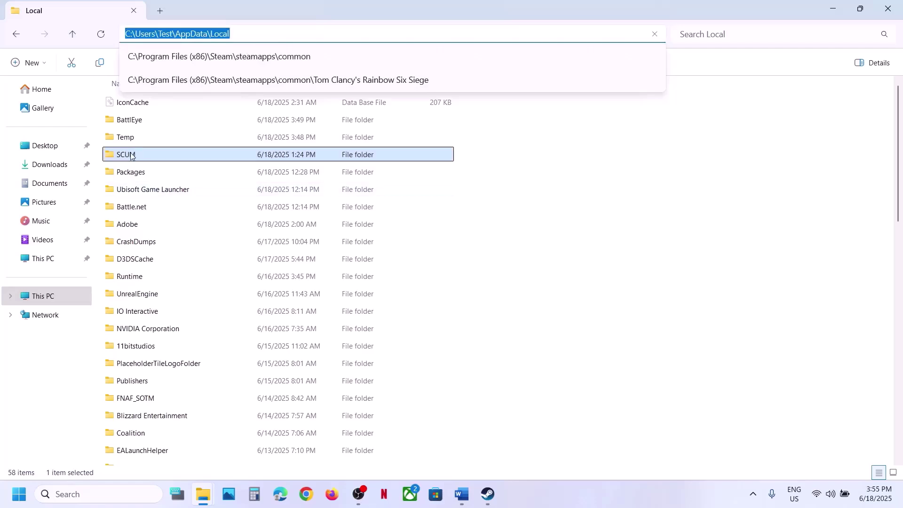
right_click(131, 155)
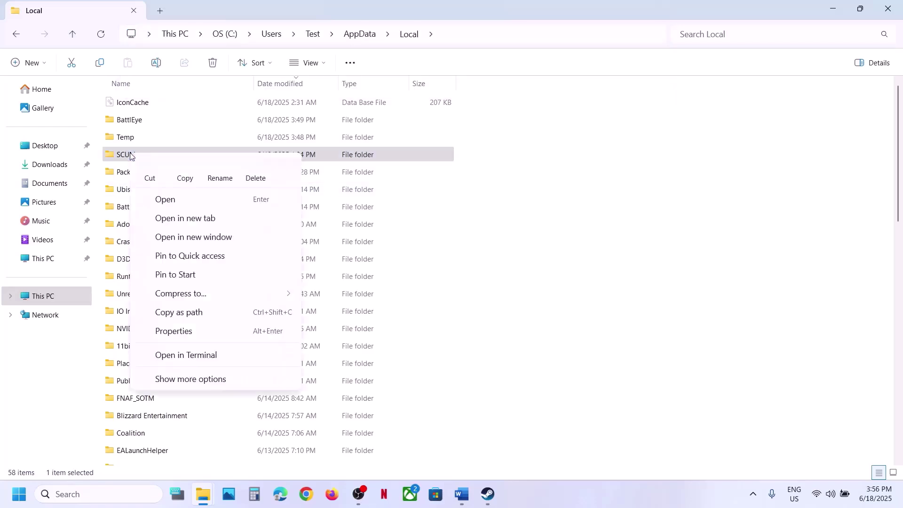
left_click(190, 176)
Step: Paste the SCUM folder onto the desktop as a backup and move it to the free area near si.pci.dll
key("super+d")
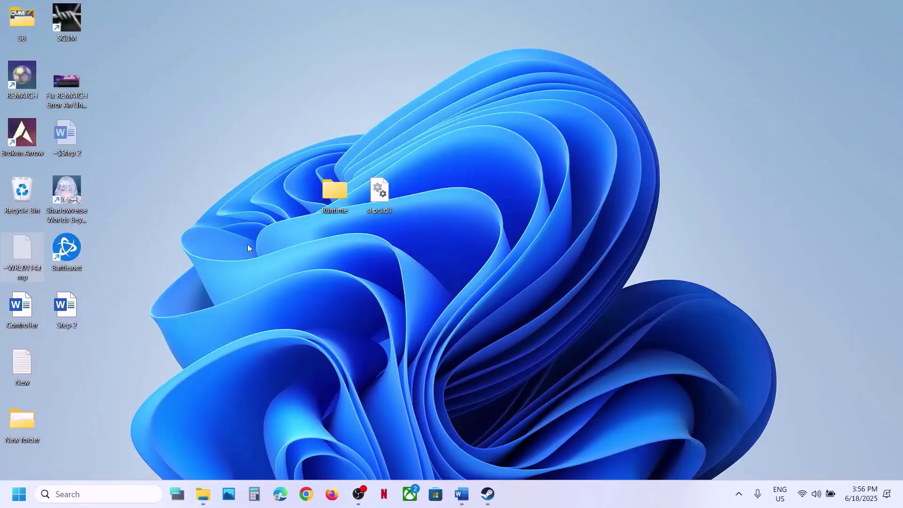
key("ctrl+v")
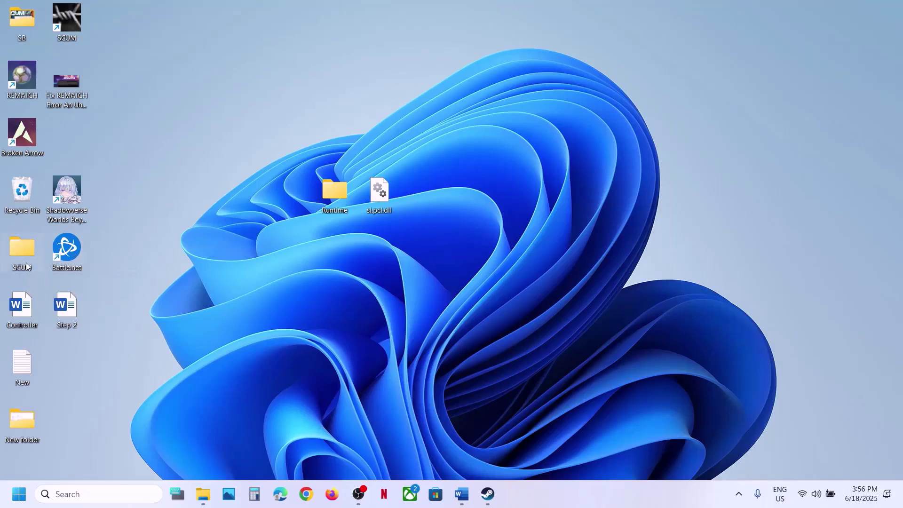
left_click_drag(26, 262, 483, 196)
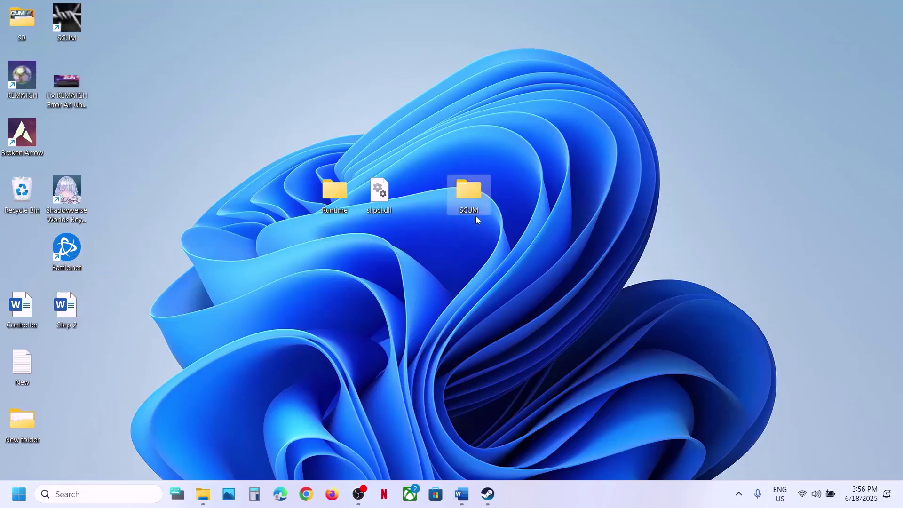
Step: Switch to the AppData\Local window in File Explorer and rename its SCUM folder to SCUM.old
left_click(203, 493)
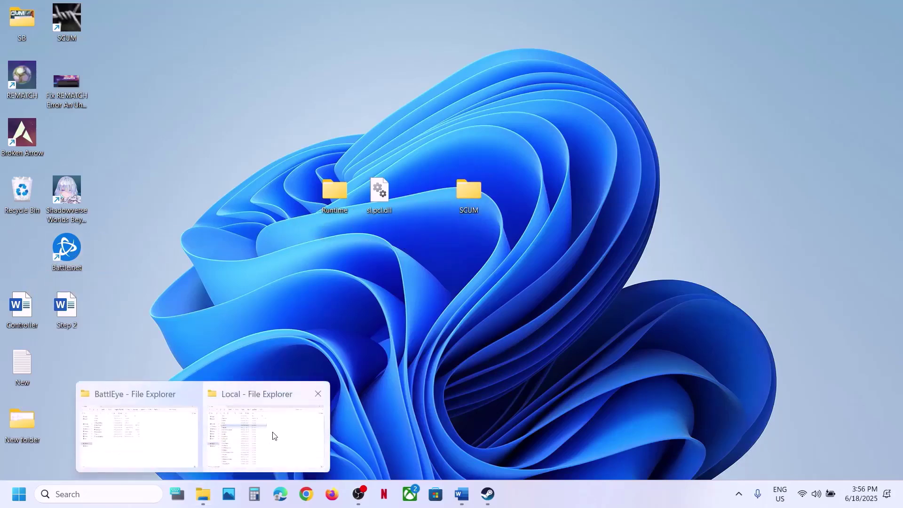
left_click(272, 432)
right_click(159, 159)
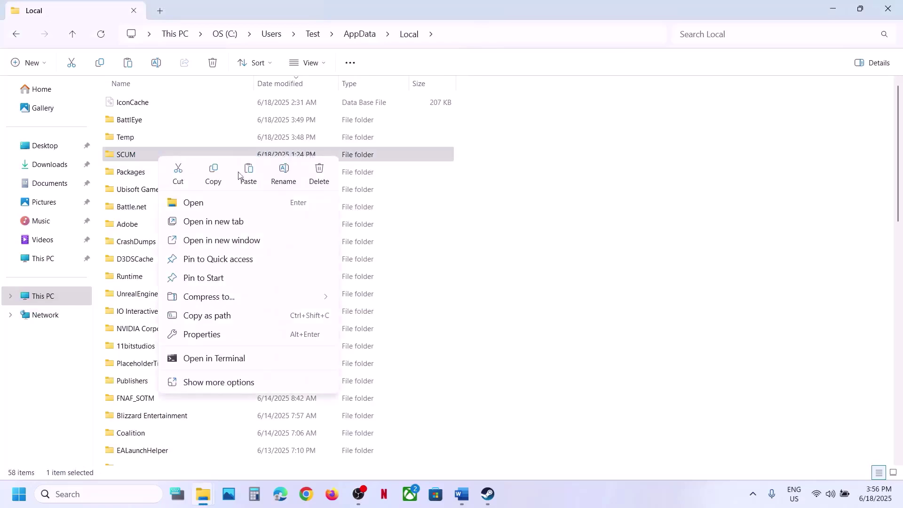
left_click(284, 174)
left_click(149, 153)
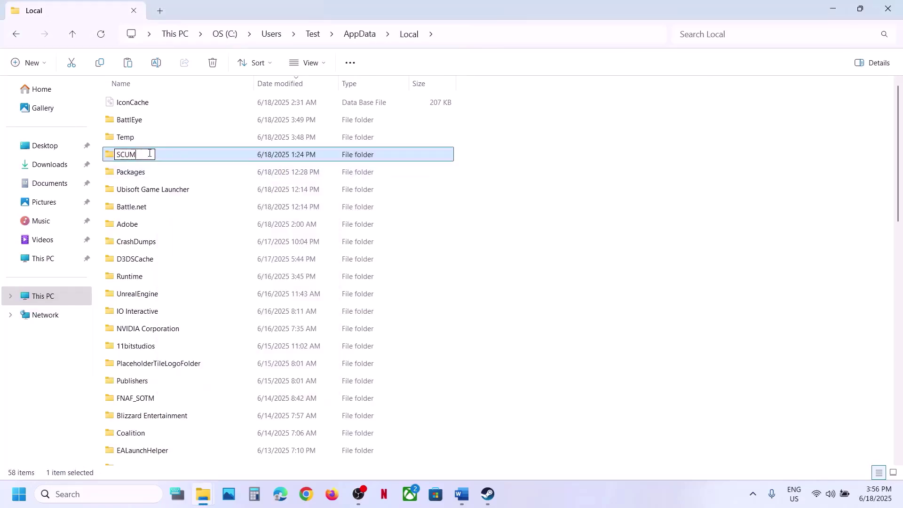
type(".old")
left_click(713, 262)
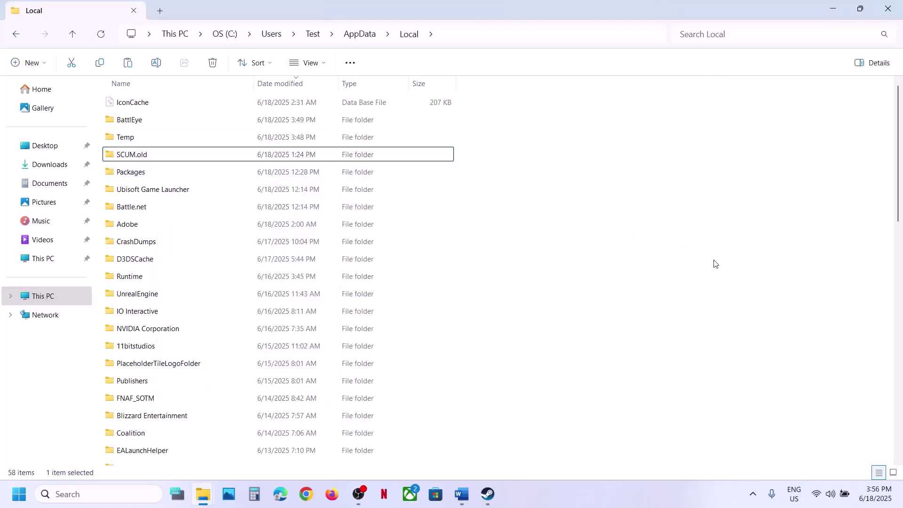
Step: Return to the Word guide and highlight Step 8 about turning off the Focusrite Audio Interface
left_click(486, 492)
left_click(461, 494)
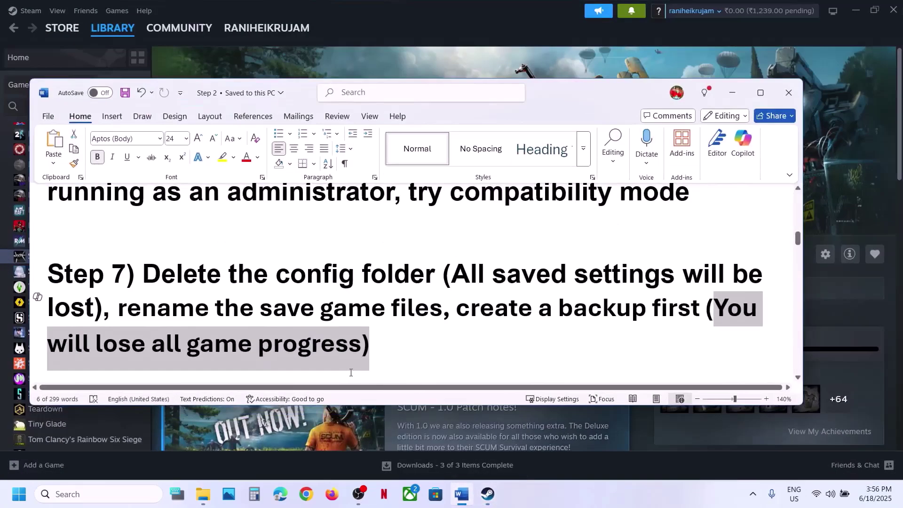
scroll(350, 372, "down", 3)
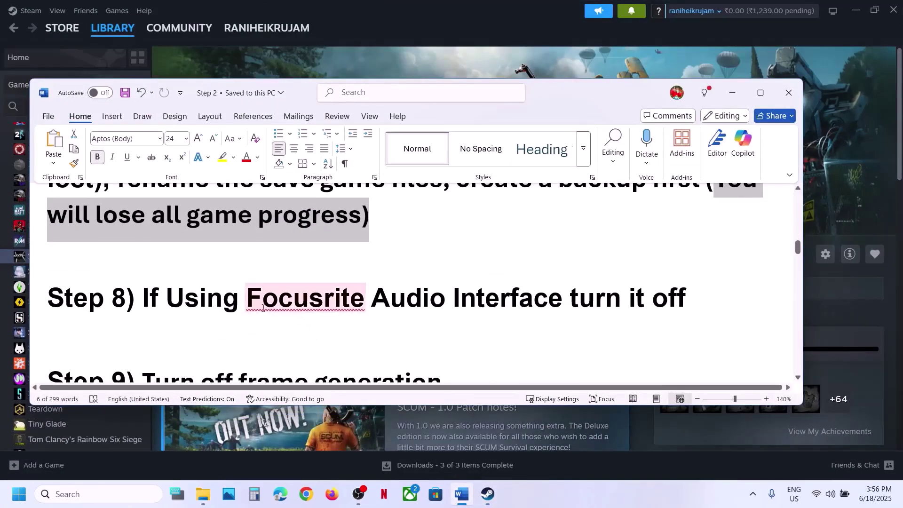
left_click_drag(246, 301, 569, 305)
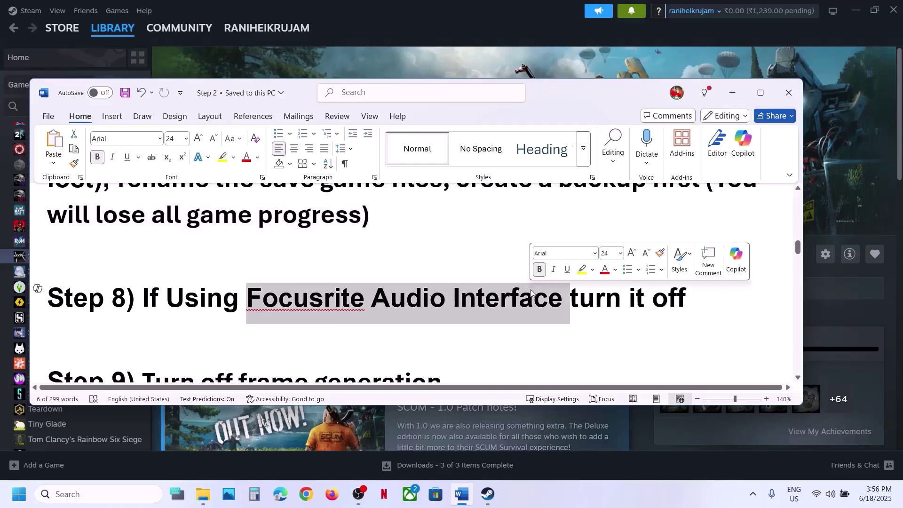
double_click(708, 304)
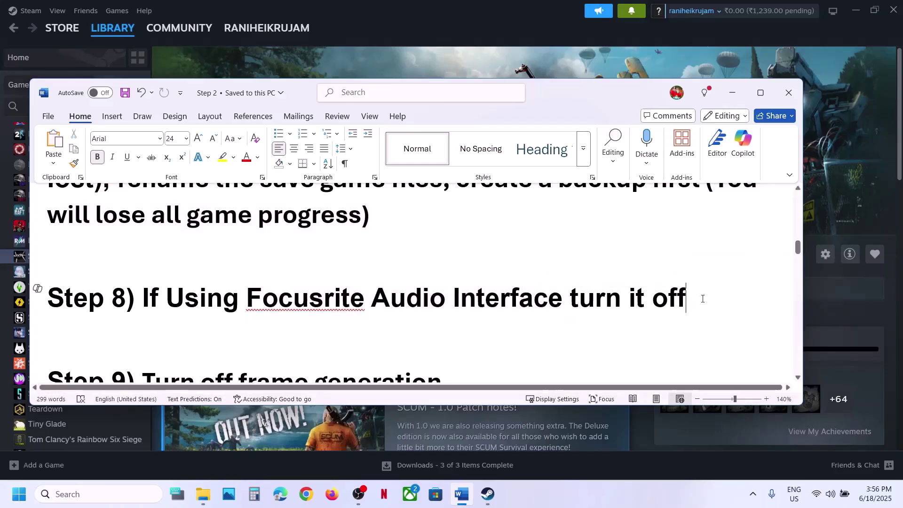
left_click_drag(688, 303, 251, 265)
scroll(251, 264, "down", 2)
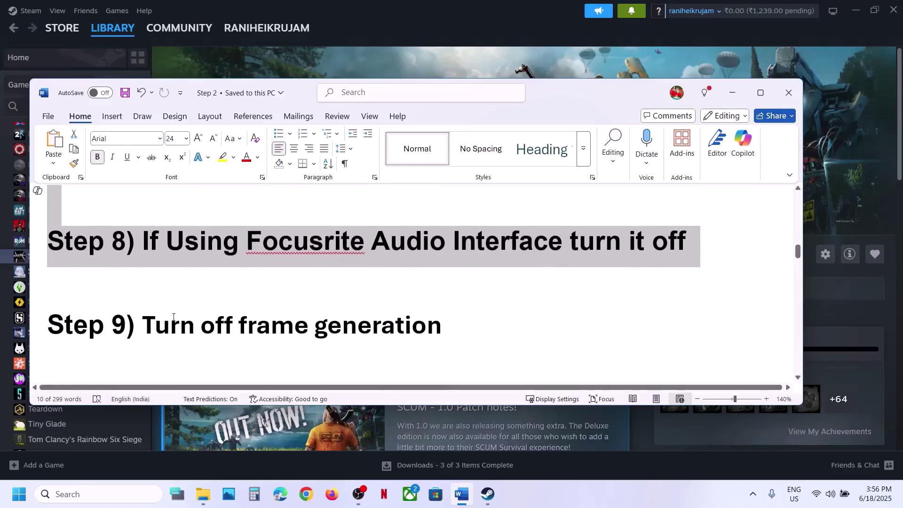
Step: Review Step 9 about turning off frame generation, and bring the SCUM page in Steam to the front
left_click(428, 310)
left_click_drag(429, 309, 450, 309)
left_click(426, 327)
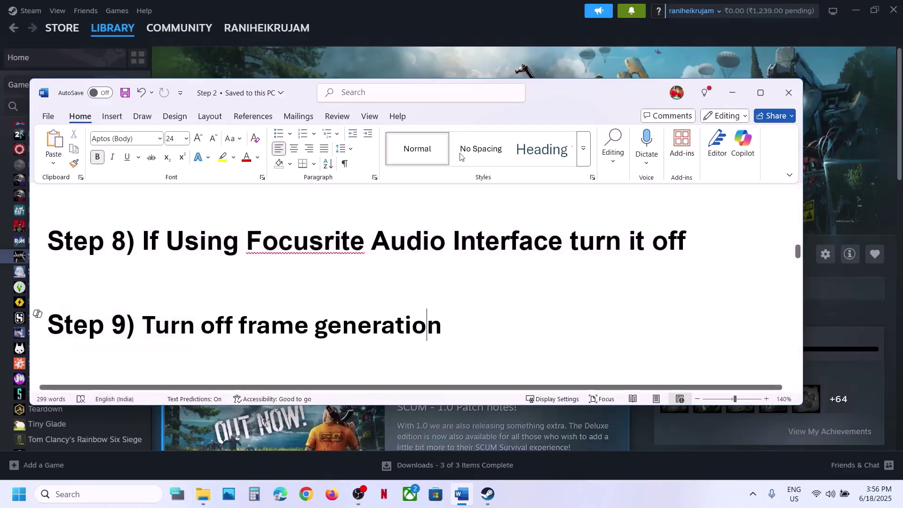
left_click(422, 61)
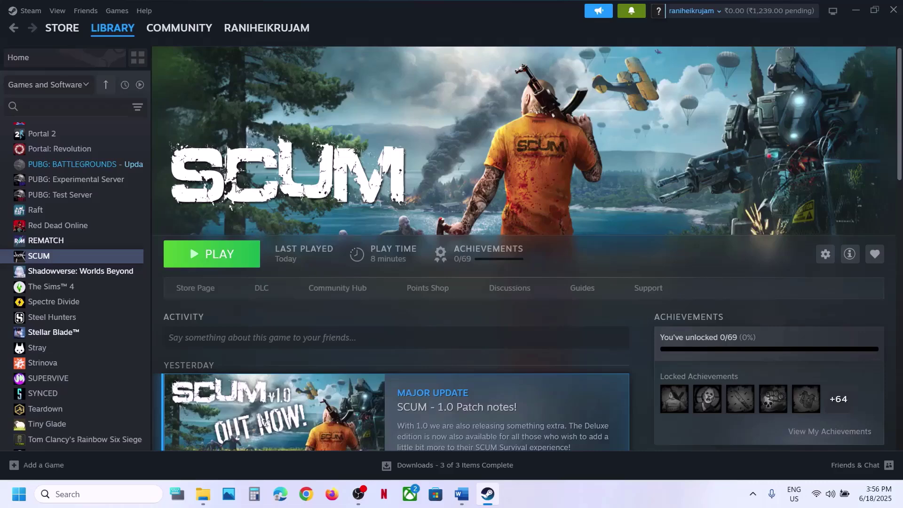
Step: In File Explorer, browse from AppData\Local to SCUM.old\Saved\Config\WindowsNoEditor and open the GameUserSettings file in Notepad
left_click(217, 491)
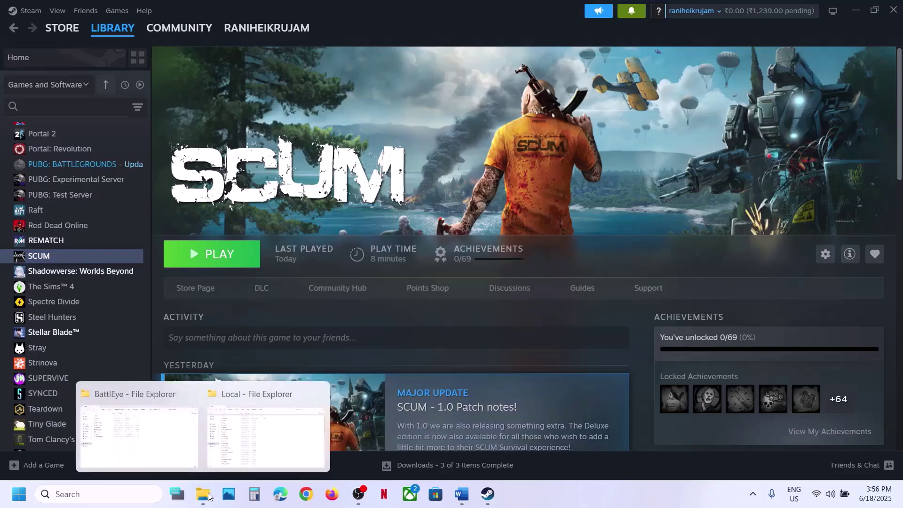
left_click(273, 423)
left_click(137, 155)
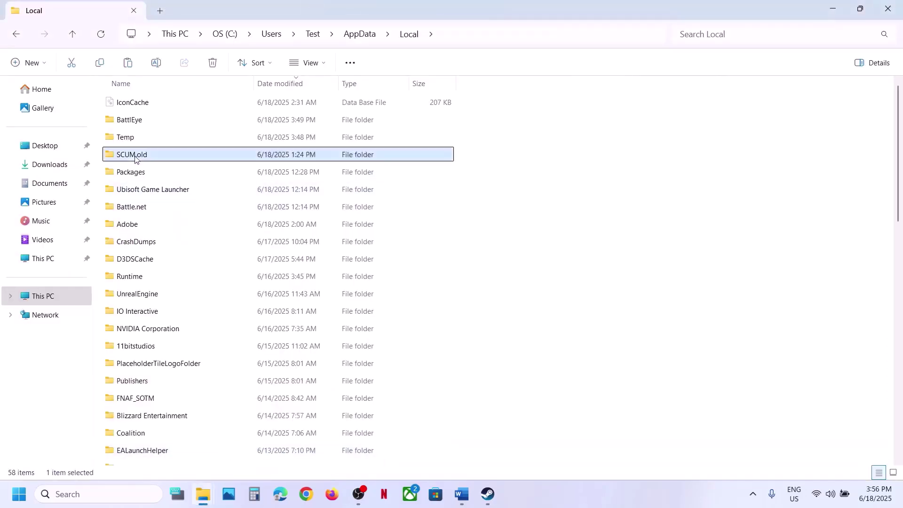
double_click(137, 158)
double_click(126, 103)
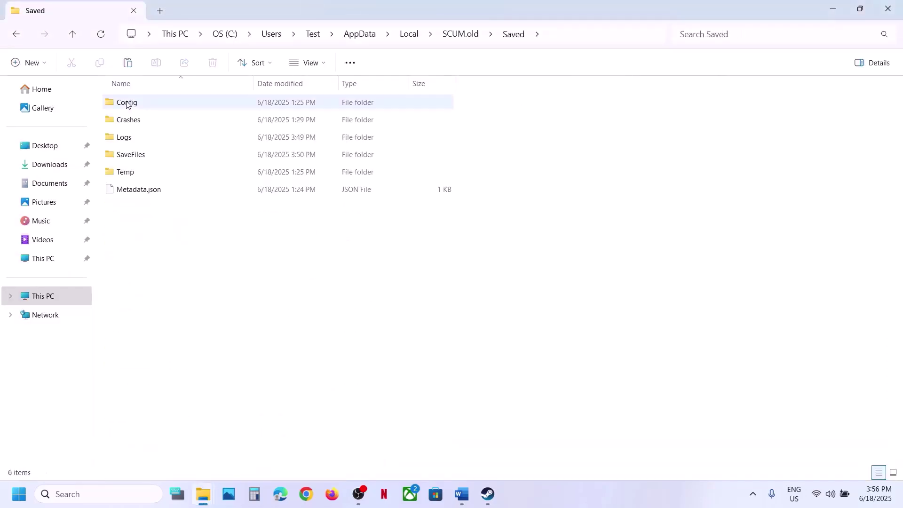
double_click(126, 104)
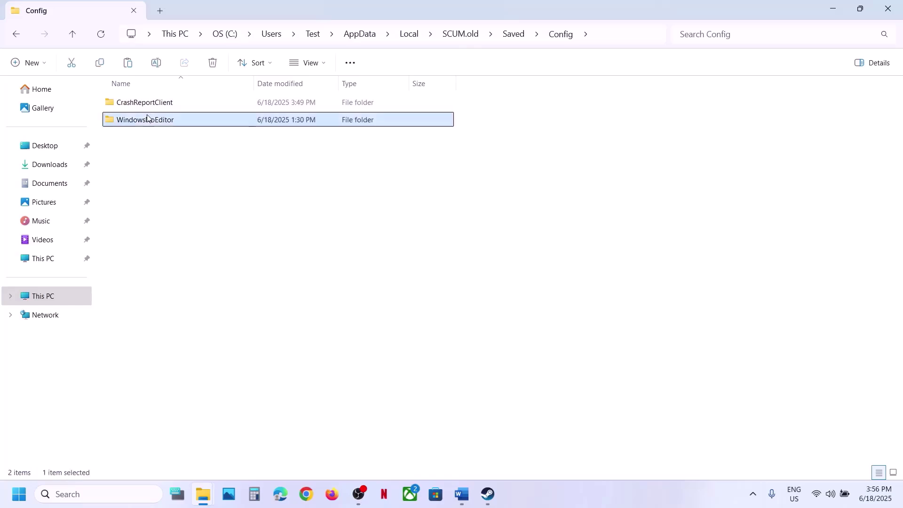
double_click(148, 119)
left_click(147, 108)
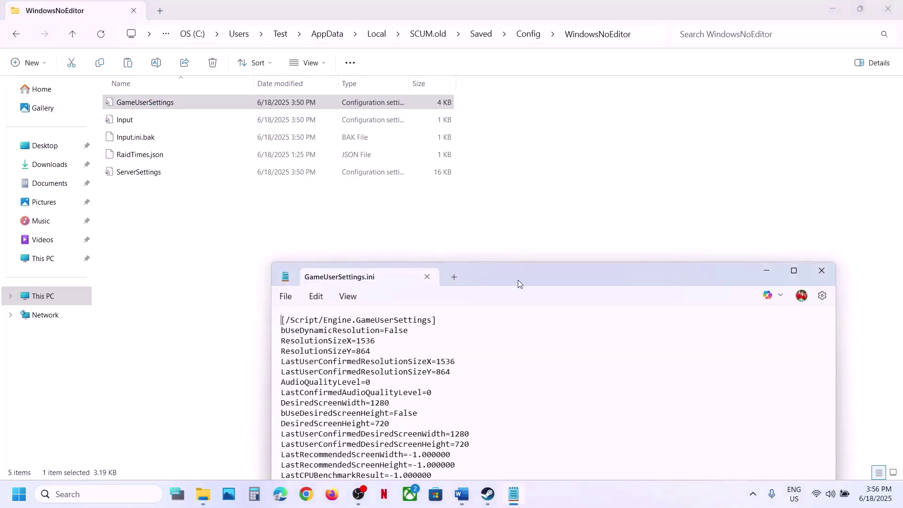
Step: Find "frame" in GameUserSettings.ini and set scum.DLSSFrameGeneration to 0 in the Graphics section
left_click_drag(518, 280, 370, 126)
key("ctrl+f")
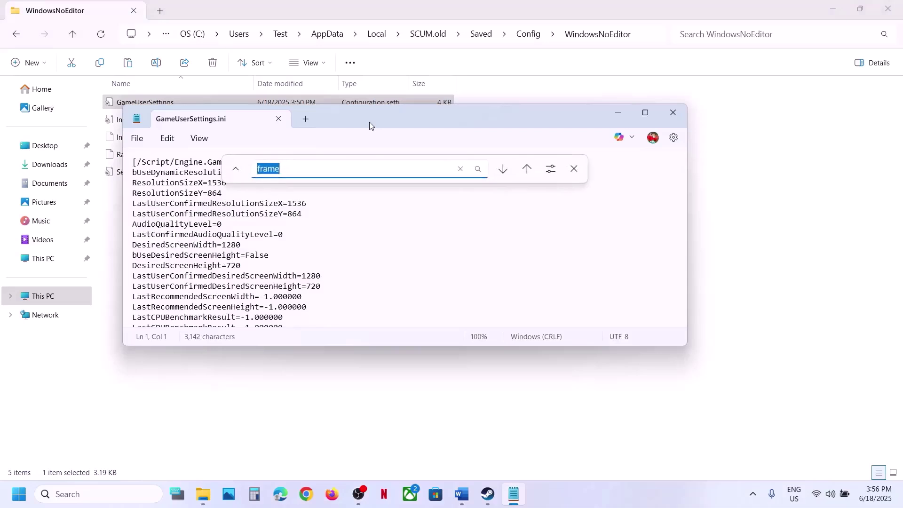
key("Return")
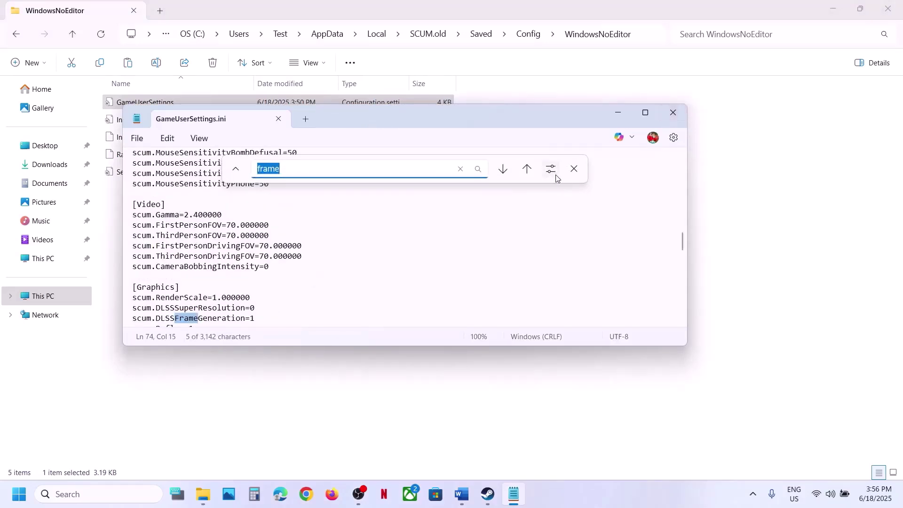
left_click(574, 168)
scroll(200, 309, "down", 1)
scroll(200, 309, "down", 1)
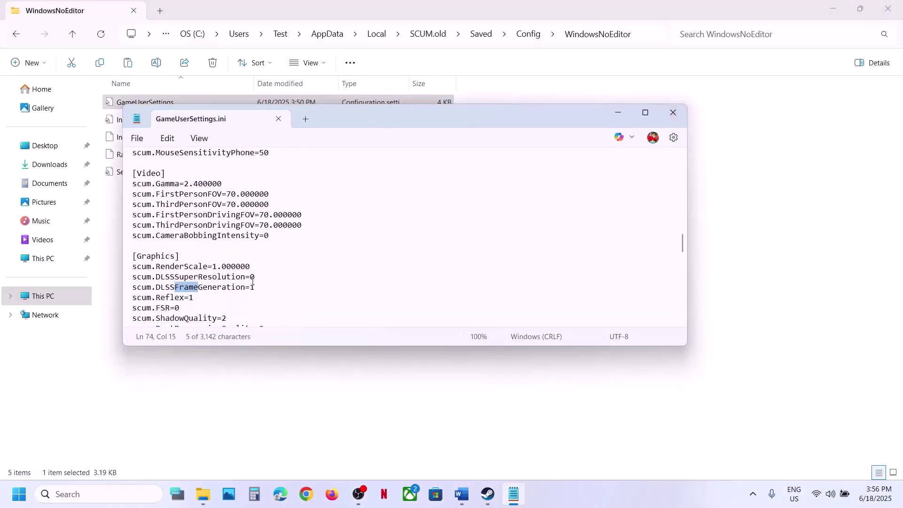
left_click(258, 287)
key("BackSpace")
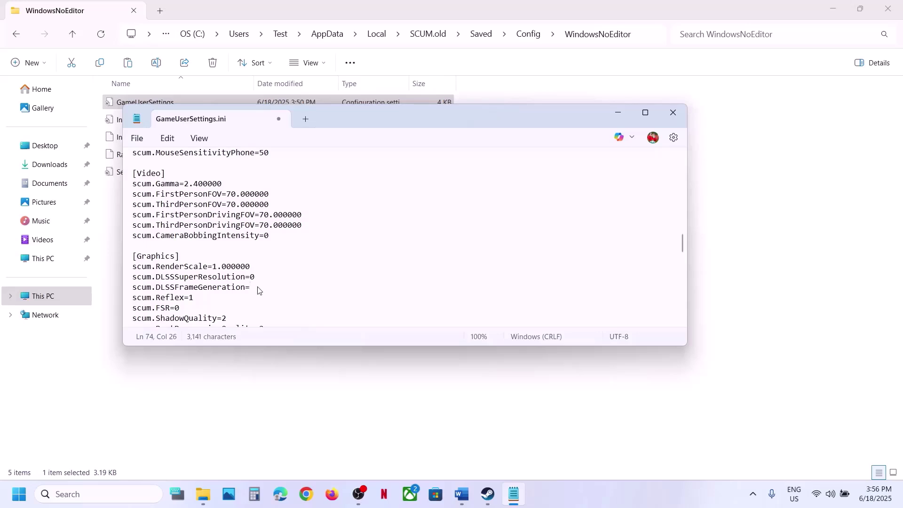
type("0")
Step: Save the edited GameUserSettings.ini and close Notepad
left_click(137, 138)
left_click(156, 236)
left_click(673, 112)
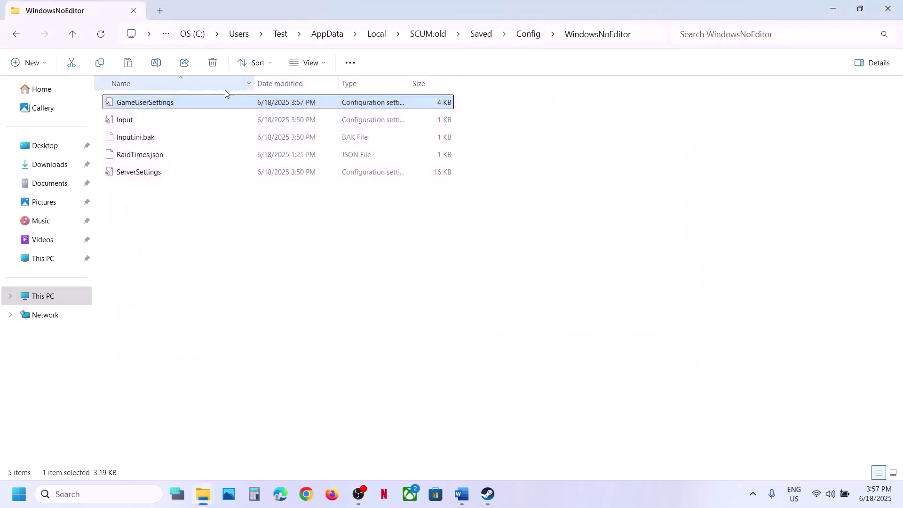
Step: Set the GameUserSettings file's attribute to Read-only in its properties and apply the change
right_click(190, 112)
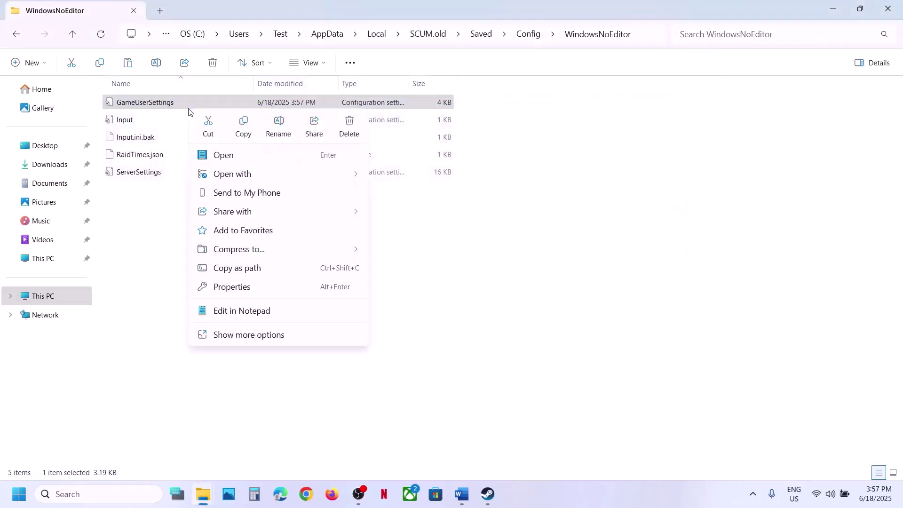
left_click(249, 288)
left_click(256, 329)
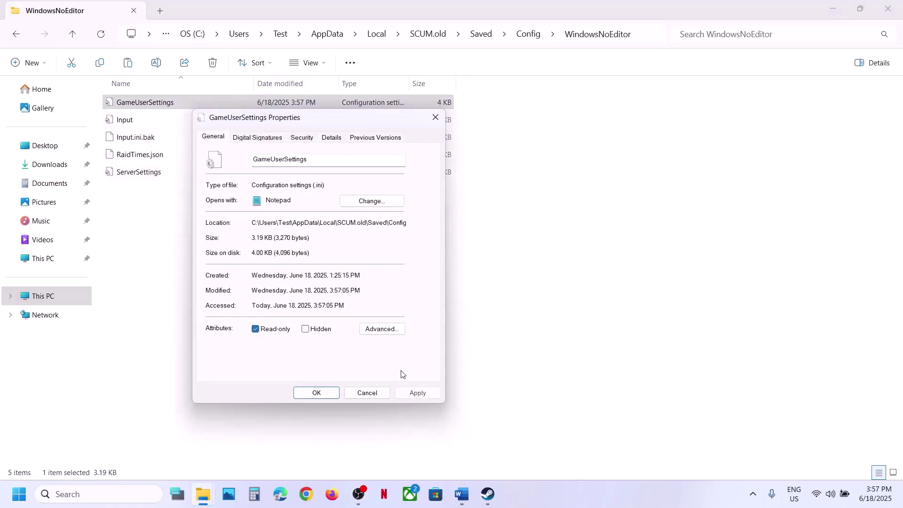
left_click(417, 393)
left_click(319, 392)
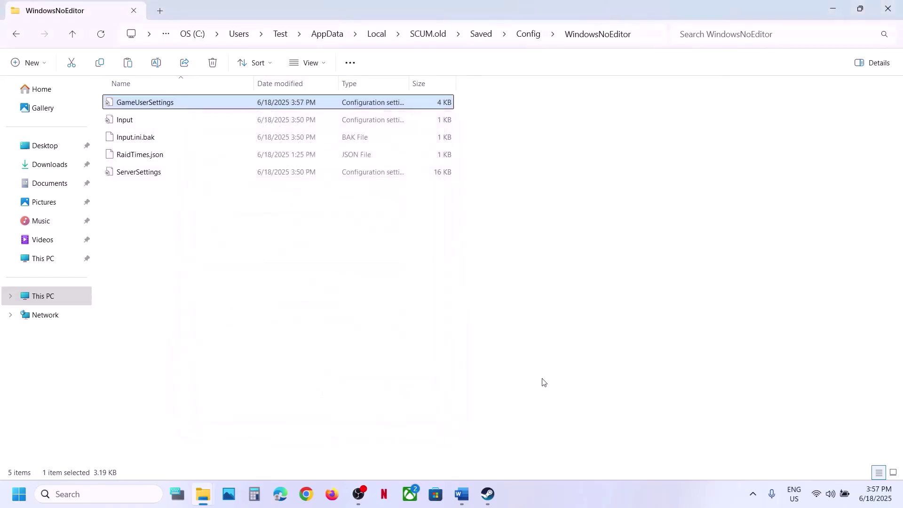
Step: Return to the Word guide and point out Step 10's NVIDIA and AMD graphics driver download links
left_click(486, 494)
left_click(461, 494)
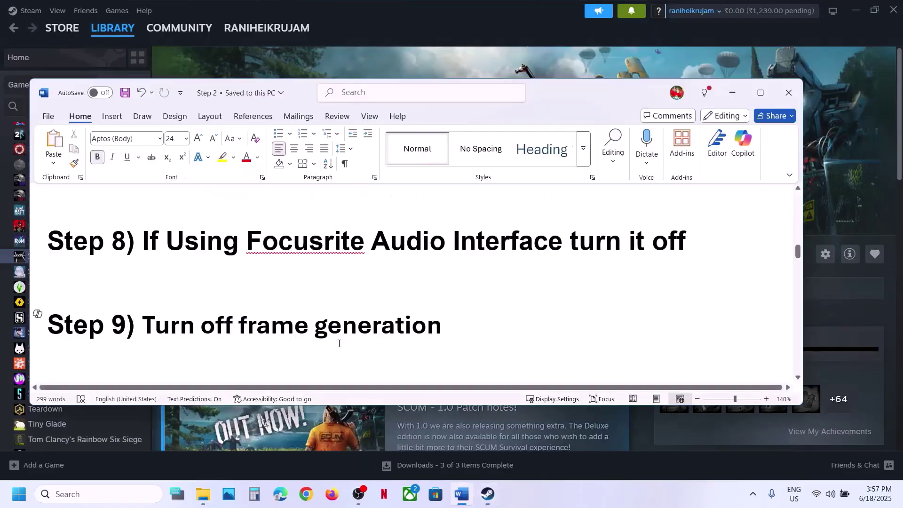
scroll(306, 327, "down", 5)
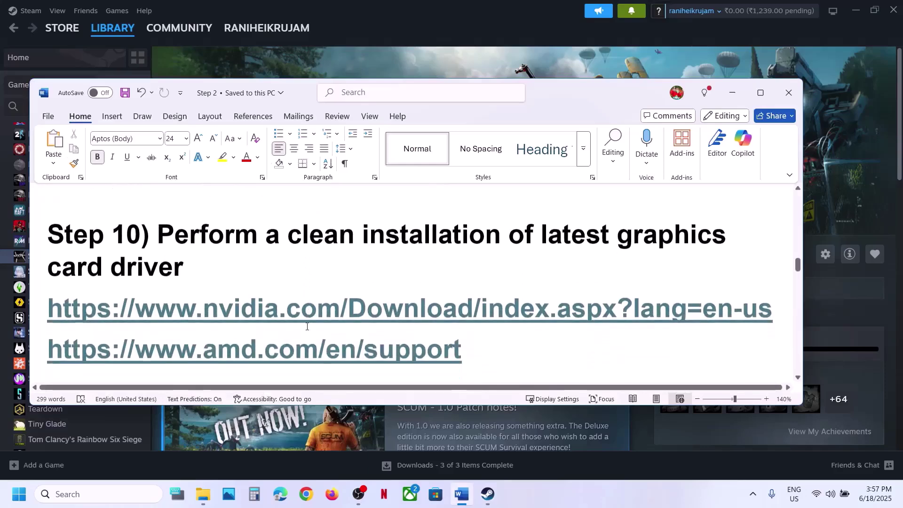
triple_click(416, 284)
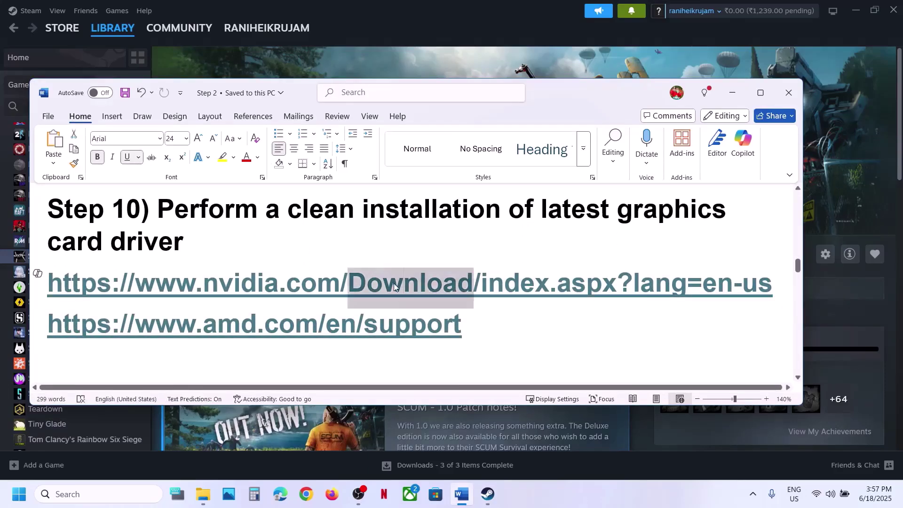
triple_click(303, 327)
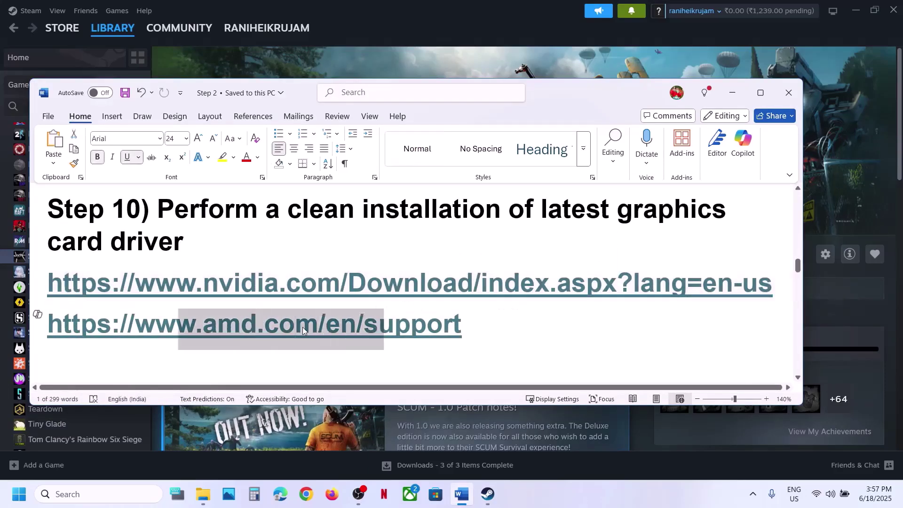
double_click(282, 273)
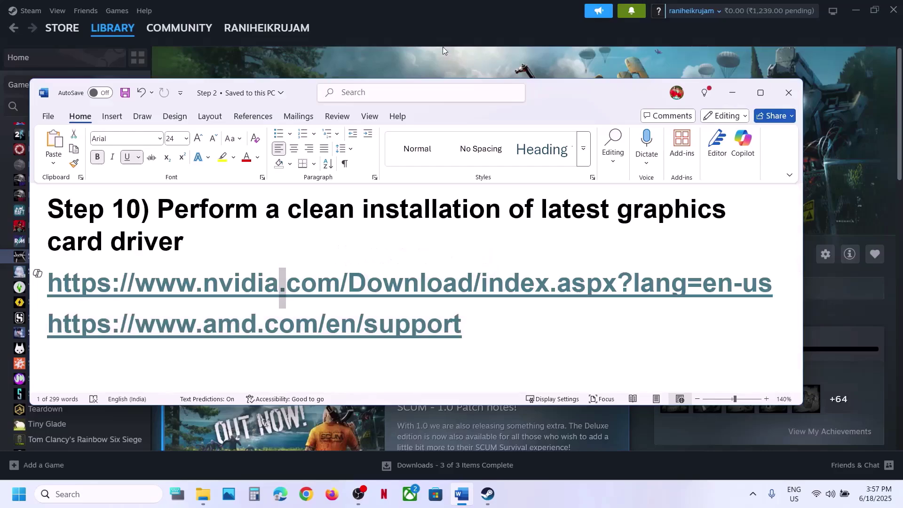
left_click(442, 46)
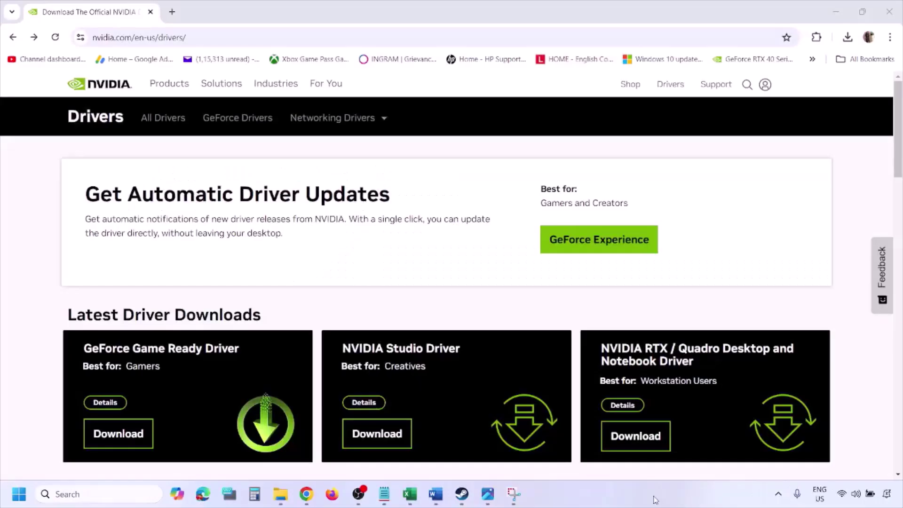
Step: On the NVIDIA drivers page, find GeForce RTX 3050 Laptop GPU drivers for Windows 11, and switch to the 1.png image in Photos
scroll(209, 284, "down", 7)
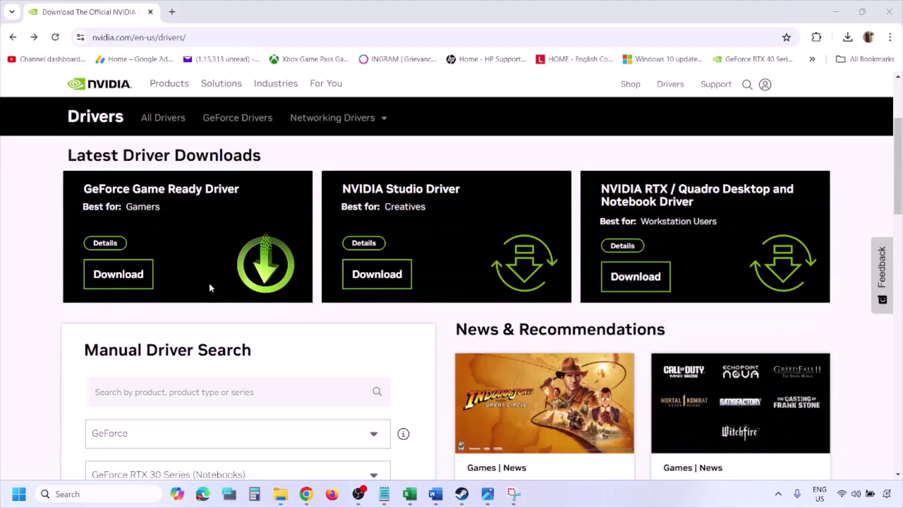
scroll(210, 287, "down", 1)
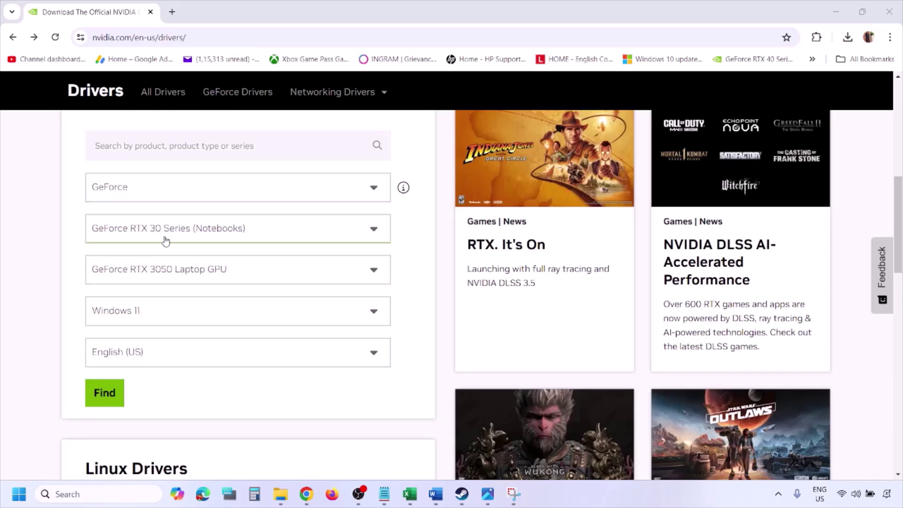
left_click(148, 313)
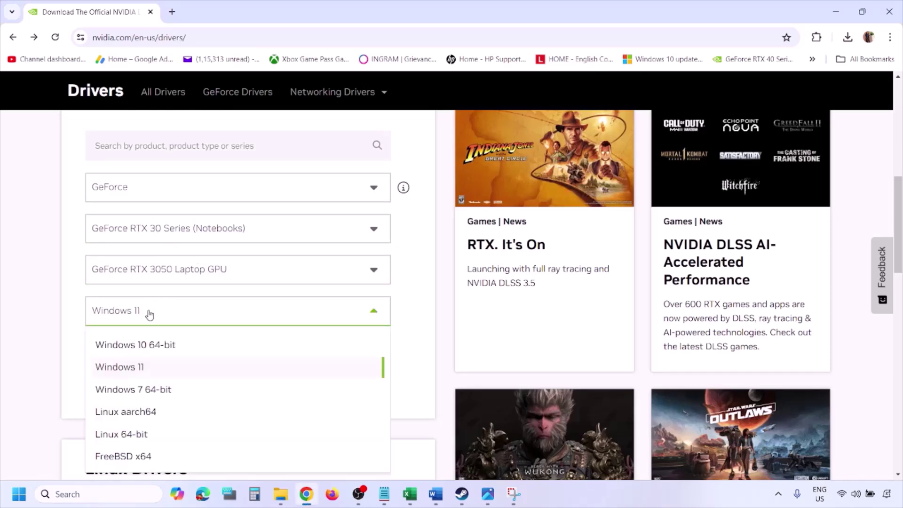
left_click(131, 369)
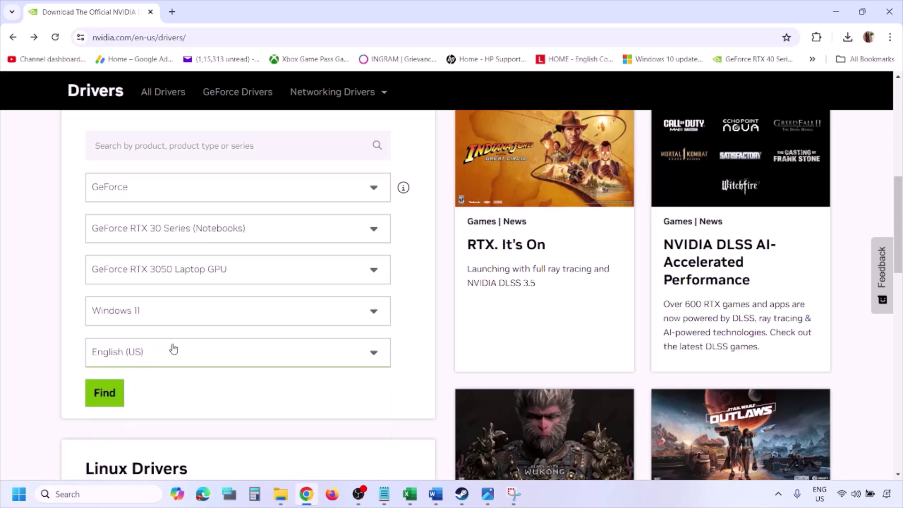
left_click(106, 394)
left_click(489, 500)
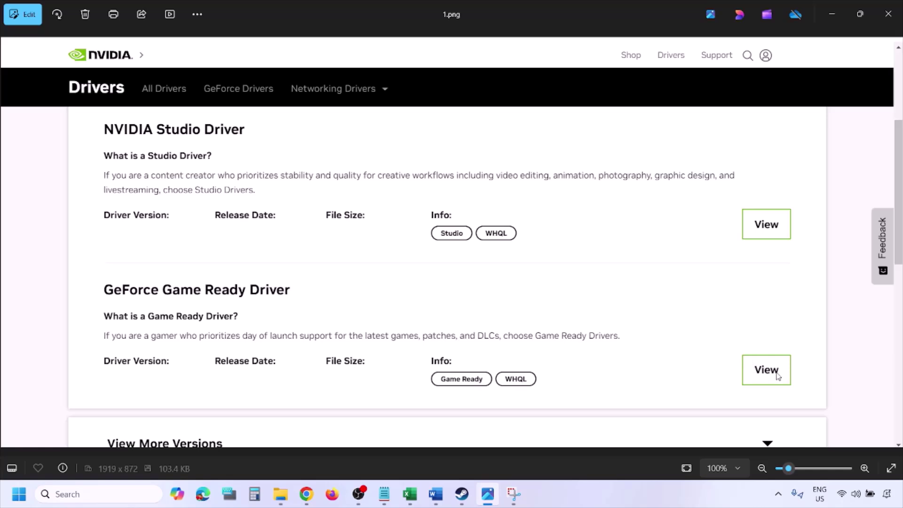
Step: Review the driver installation screenshots from 2.png through 5.png, covering the download, custom installation and clean installation options
key("Right")
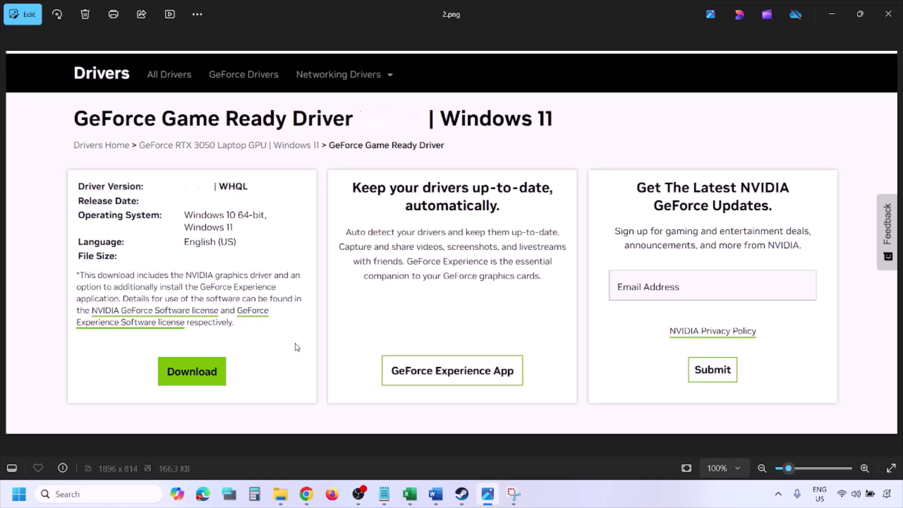
key("Right")
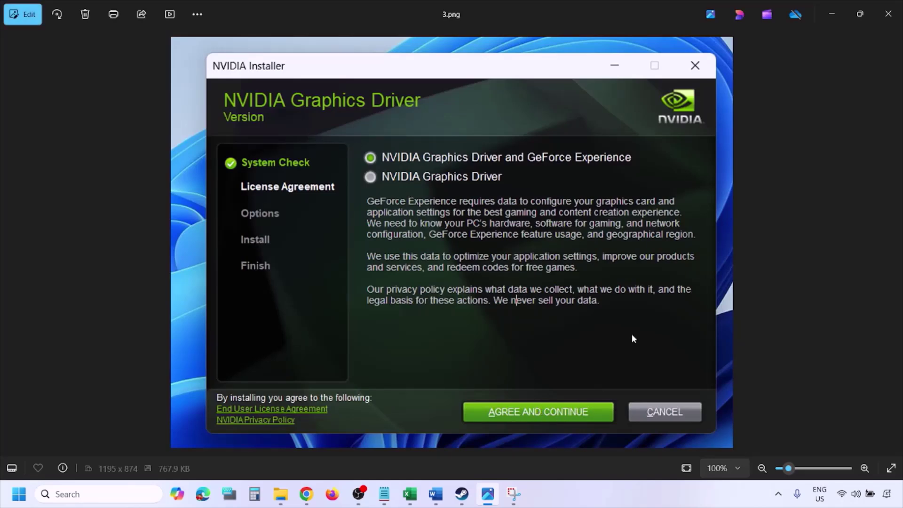
key("Right")
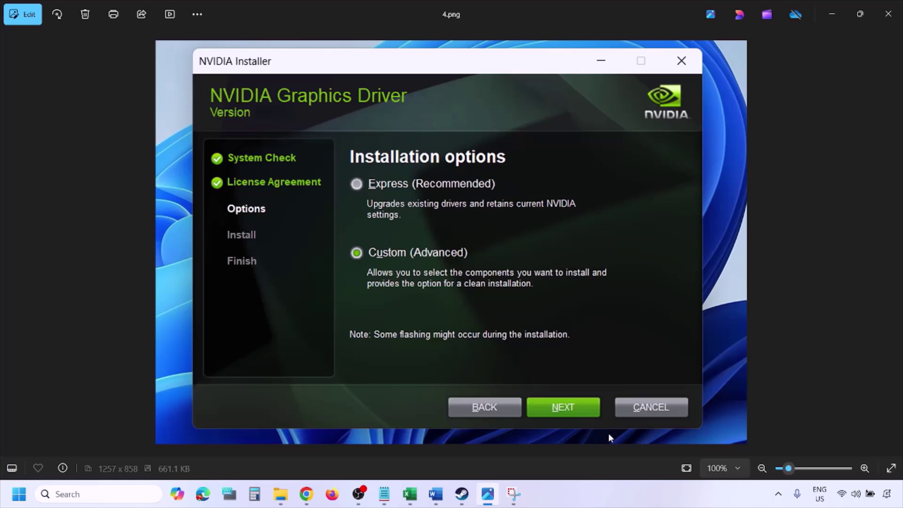
key("Right")
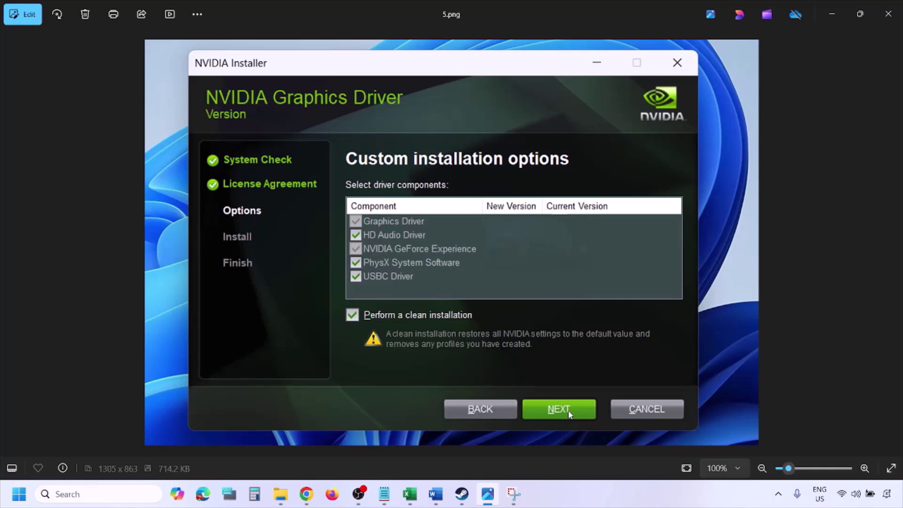
Step: Show the Restart option among the Windows power choices and leave without restarting
left_click(19, 494)
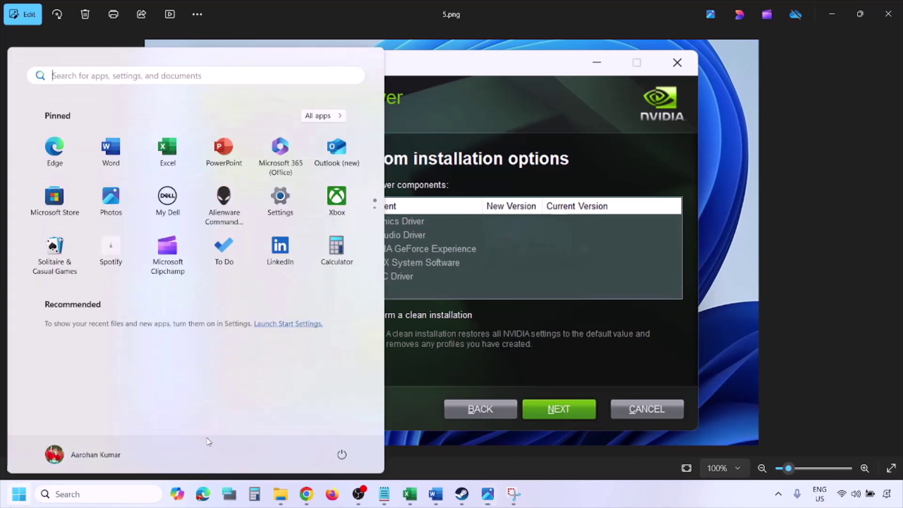
left_click(343, 454)
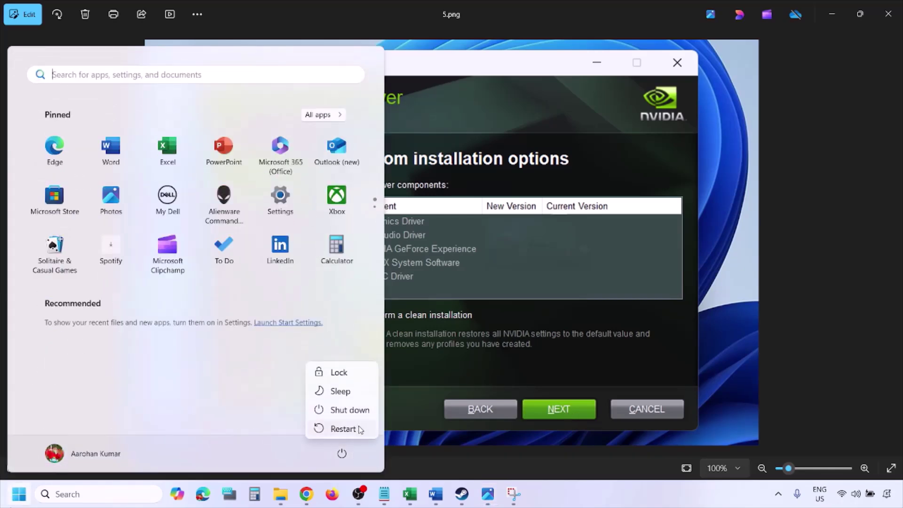
left_click(568, 476)
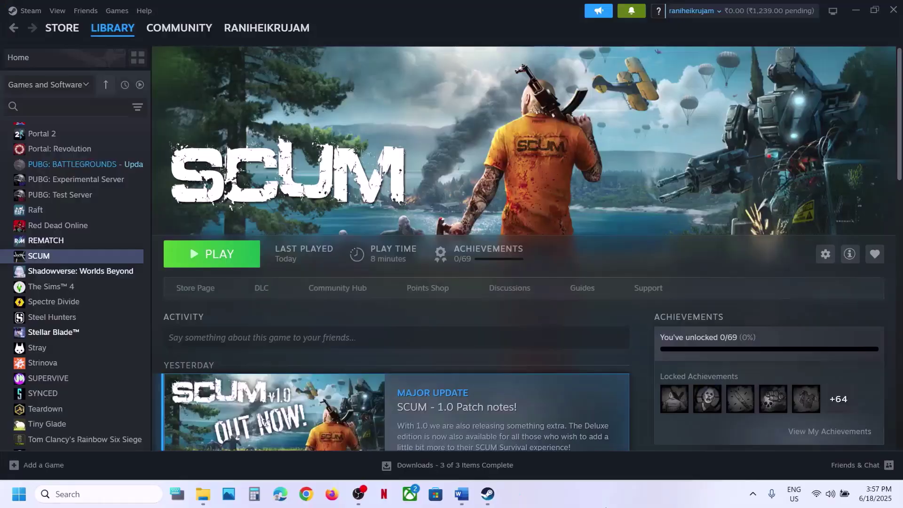
Step: Switch to the Word guide and highlight Step 10's AMD and NVIDIA driver download links
left_click(462, 493)
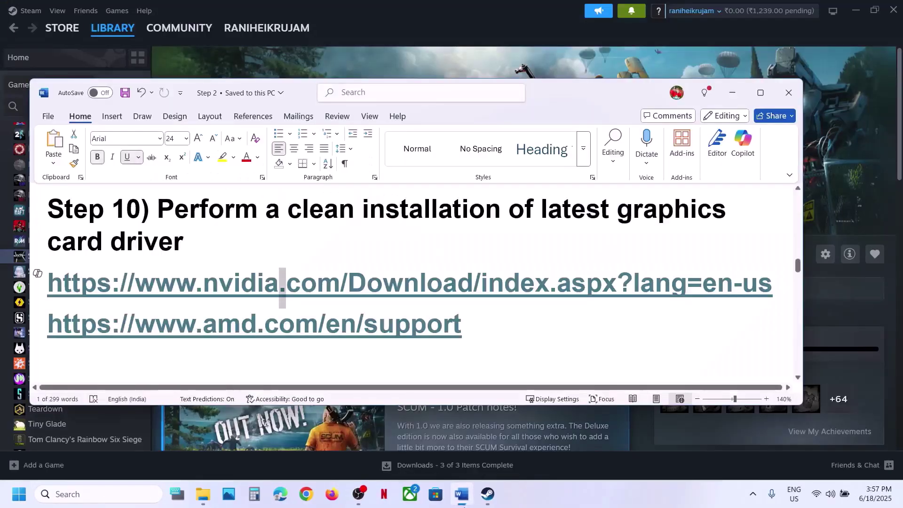
left_click_drag(202, 325, 440, 328)
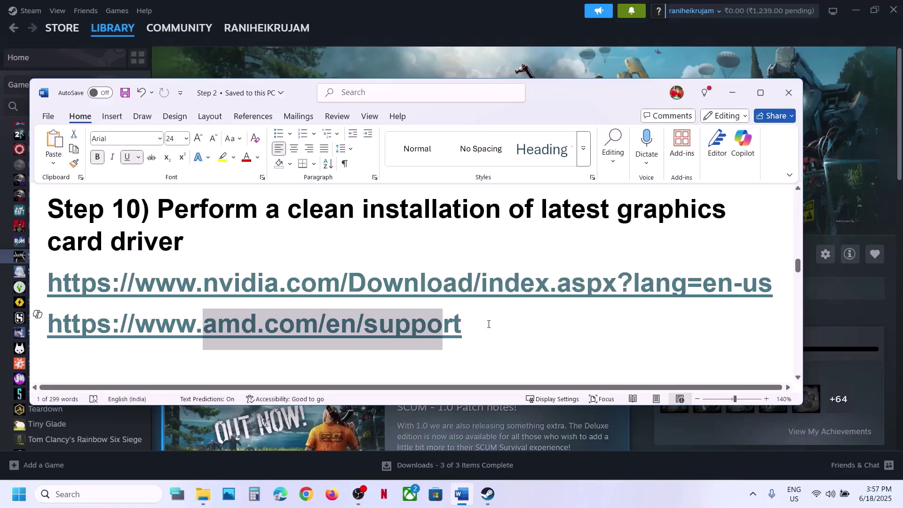
triple_click(266, 321)
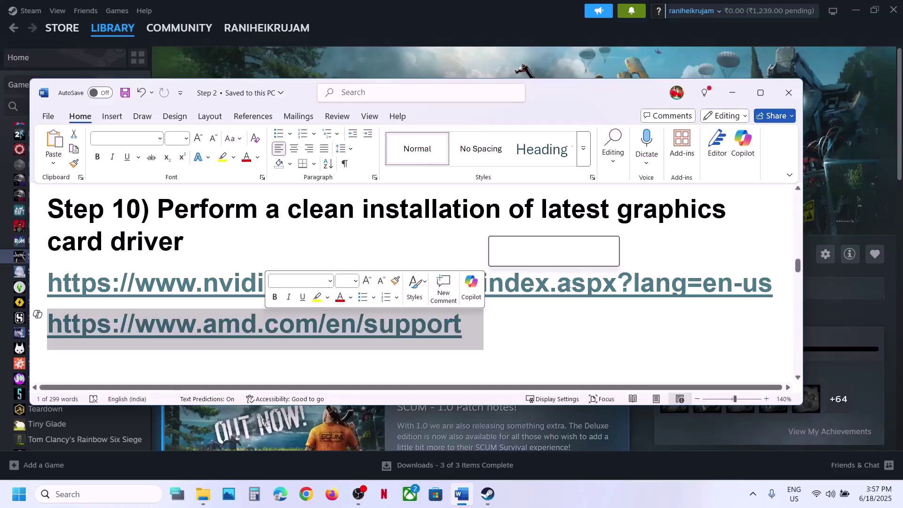
triple_click(568, 284)
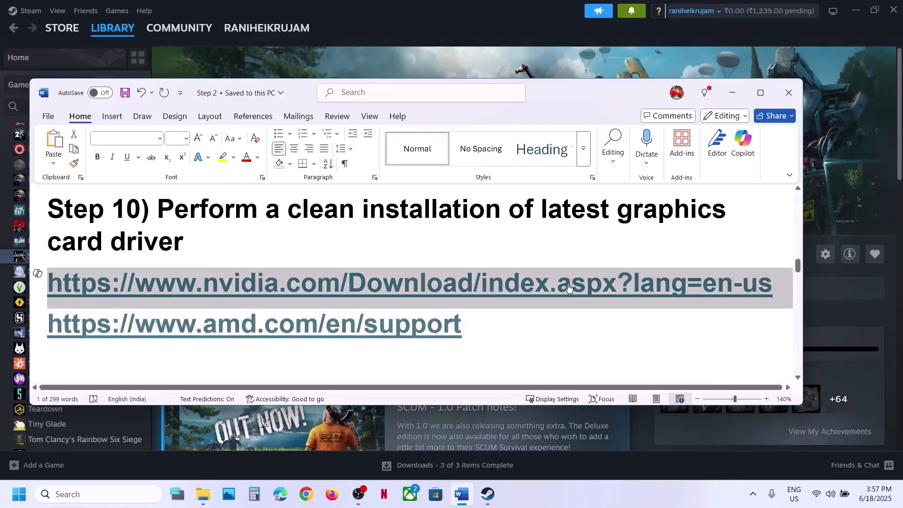
left_click(510, 328)
Step: Highlight and copy the Step 11 heading about running the game on the dedicated graphics card
scroll(518, 327, "down", 3)
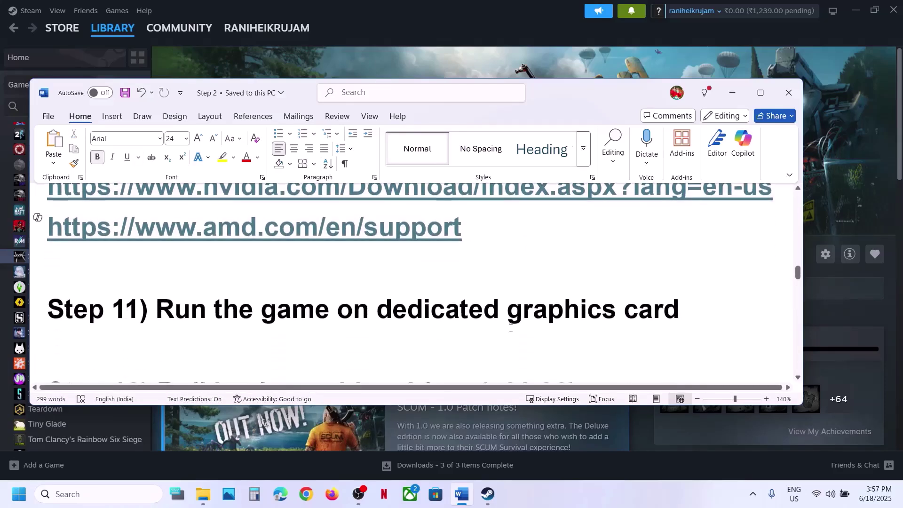
triple_click(563, 317)
key("ctrl+c")
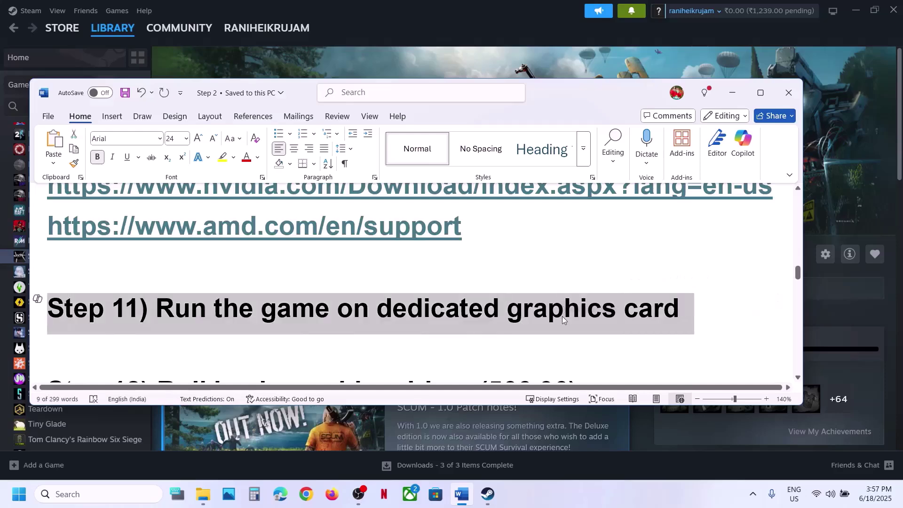
Step: Search Windows for "graphi" and open Graphics settings
left_click(100, 491)
key("ctrl+v")
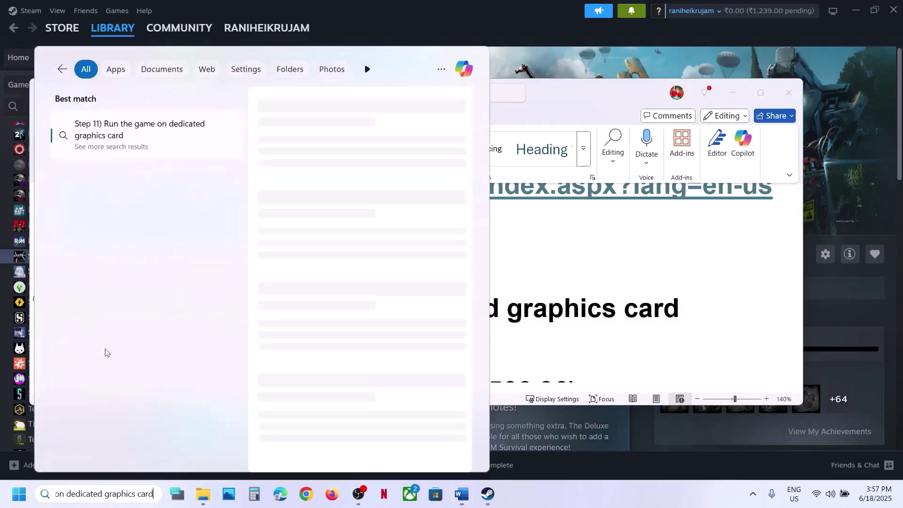
key("ctrl+a")
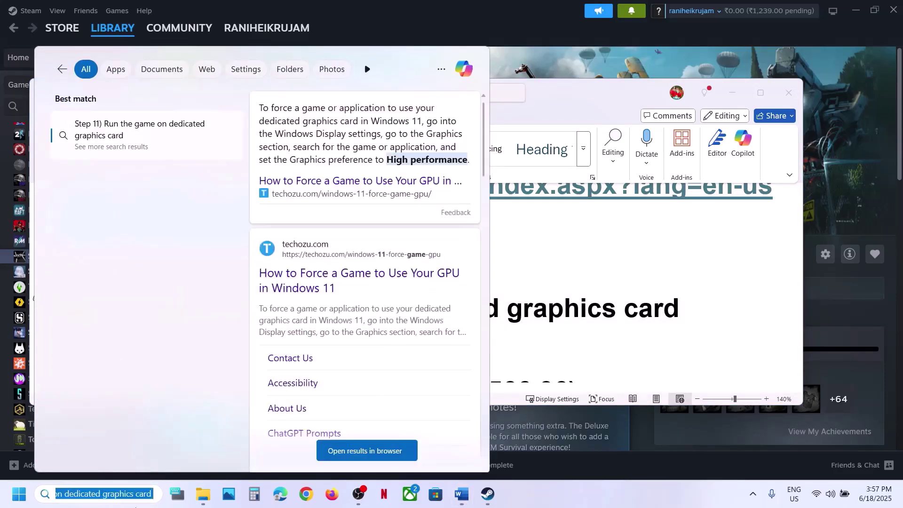
type("graphi")
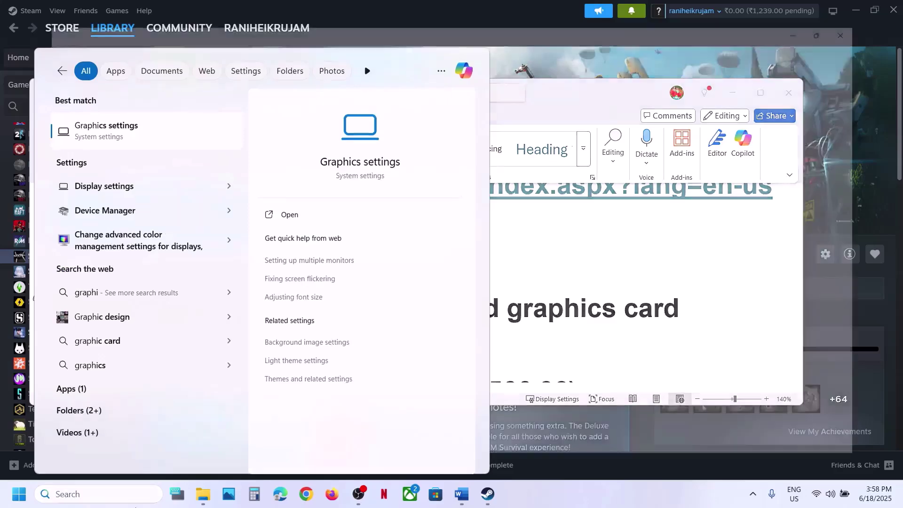
key("Return")
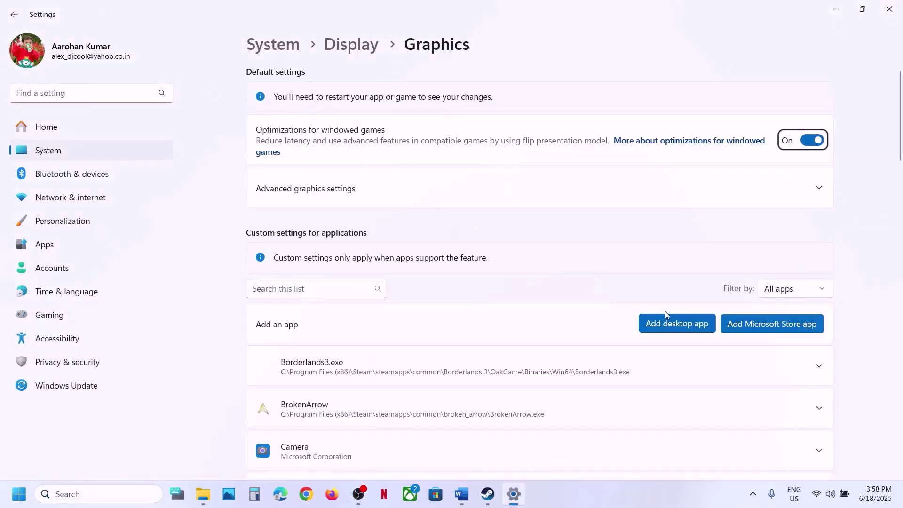
Step: Add the SCUM application from Steam's common\SCUM\SCUM\Binaries\Win64 folder as a desktop app in the custom graphics settings
left_click(661, 318)
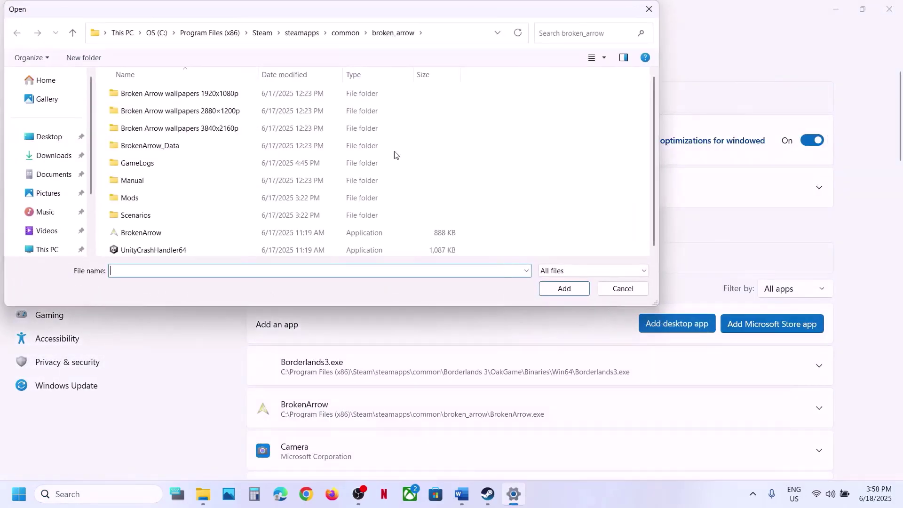
left_click(345, 33)
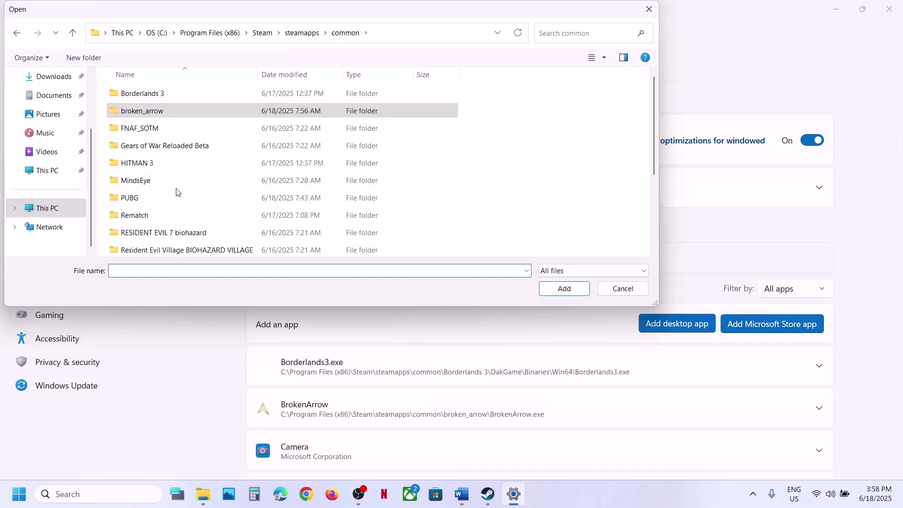
scroll(176, 192, "down", 2)
double_click(141, 144)
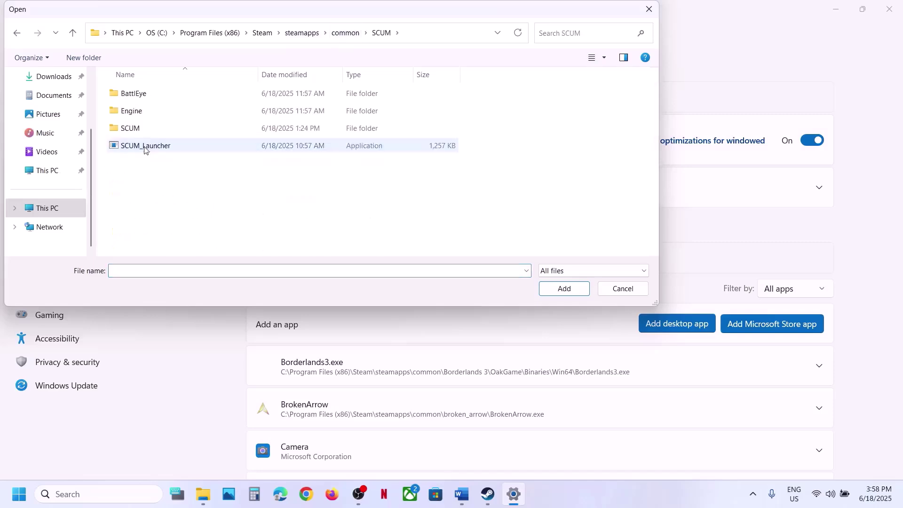
double_click(144, 128)
double_click(145, 99)
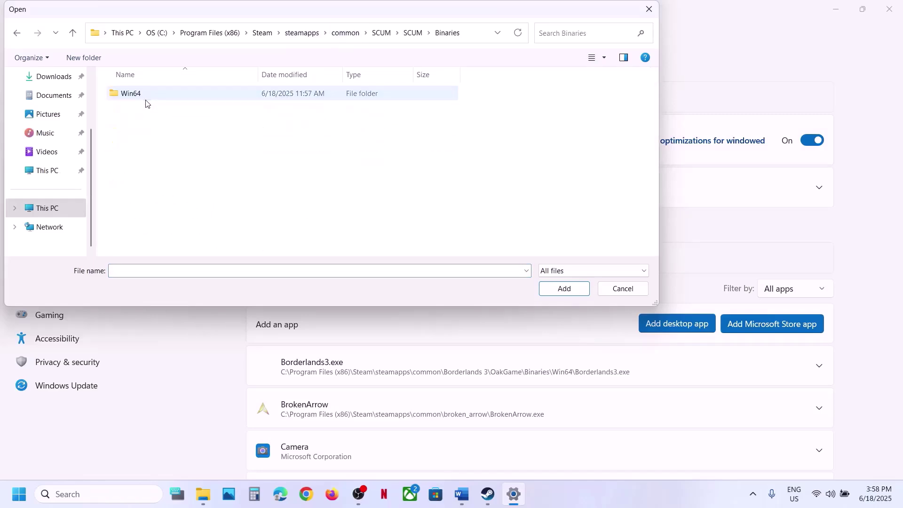
double_click(141, 96)
left_click(132, 98)
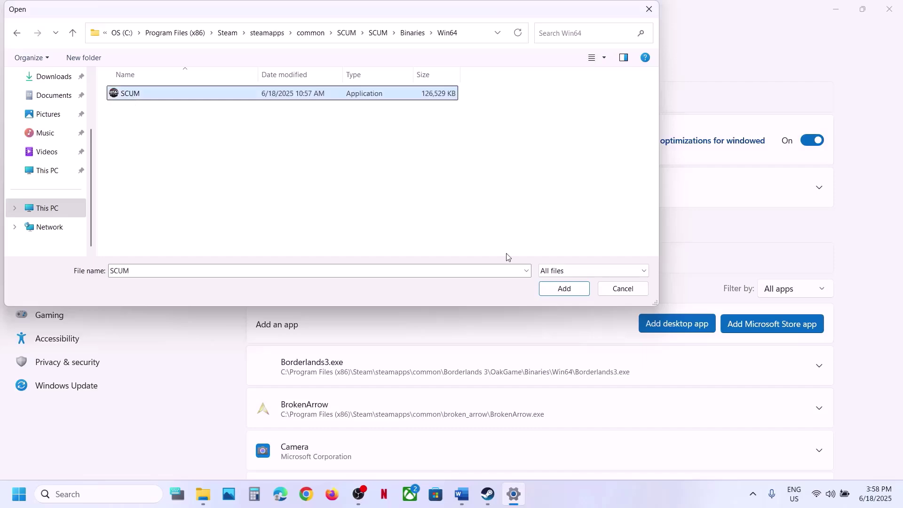
left_click(545, 287)
Step: Set SCUM's GPU preference to High Performance (NVIDIA GeForce RTX 3050 Laptop GPU) and close Settings
scroll(469, 325, "down", 15)
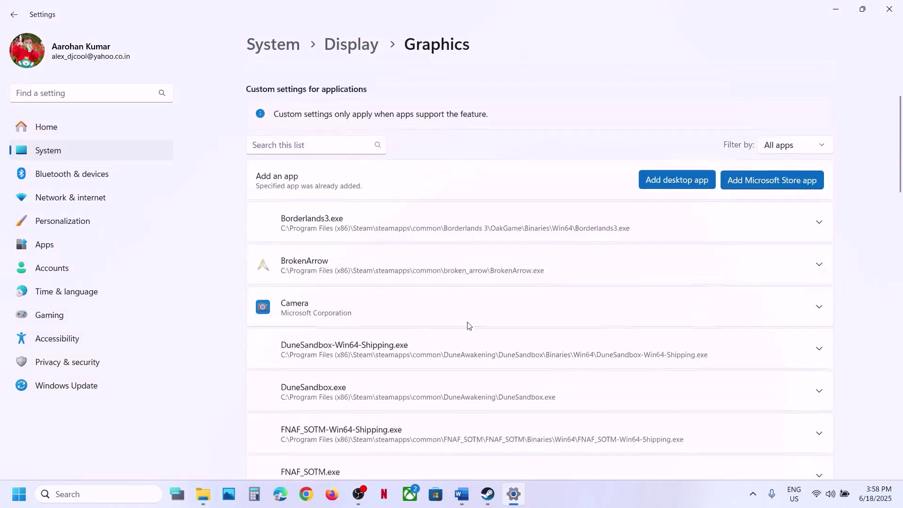
scroll(468, 324, "down", 6)
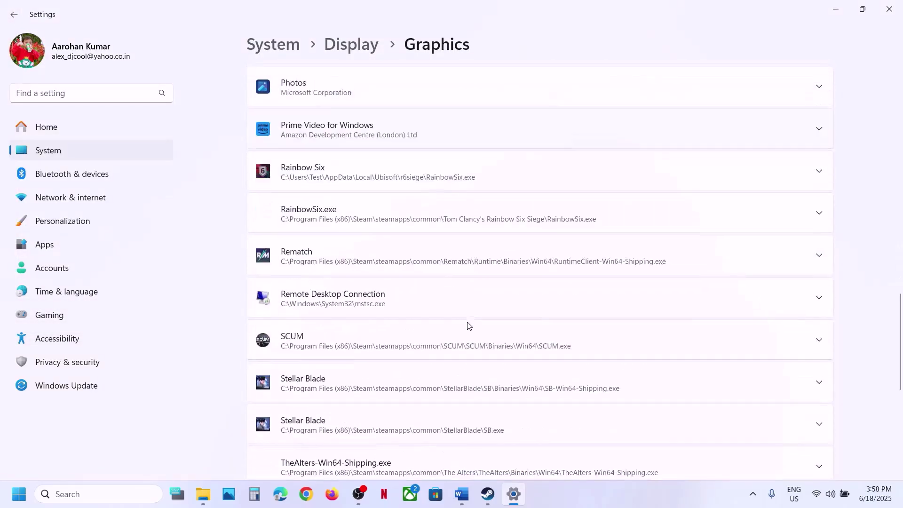
left_click(354, 249)
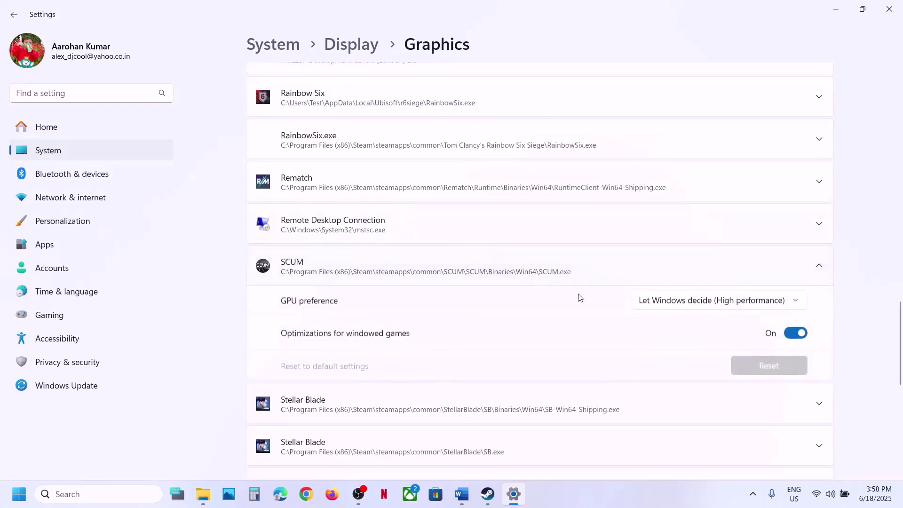
left_click(713, 301)
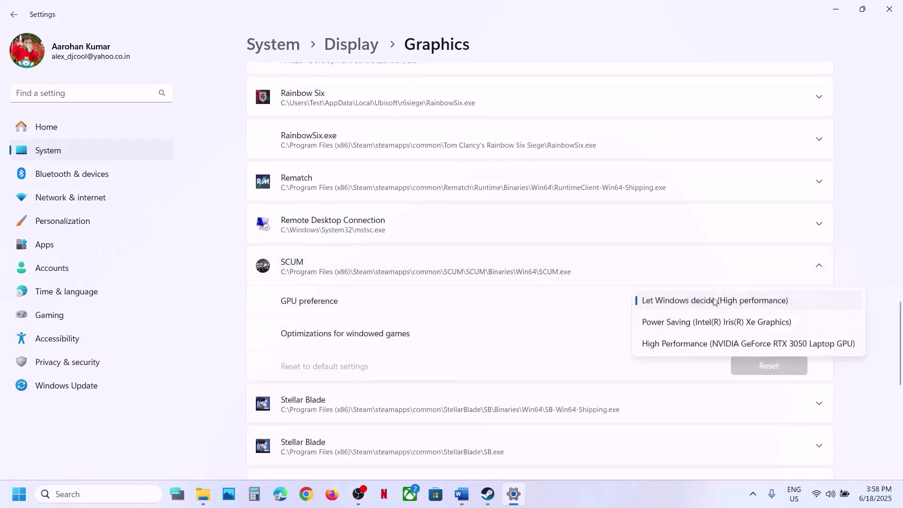
left_click(701, 348)
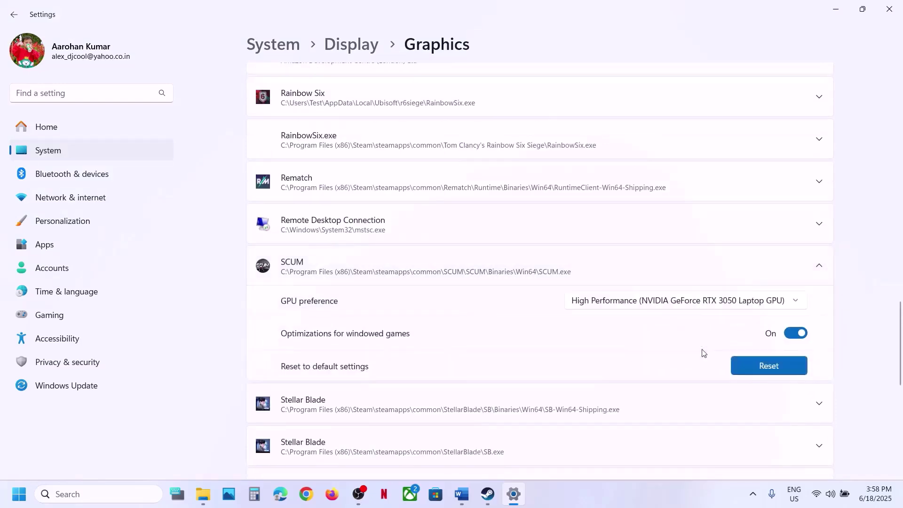
left_click(891, 13)
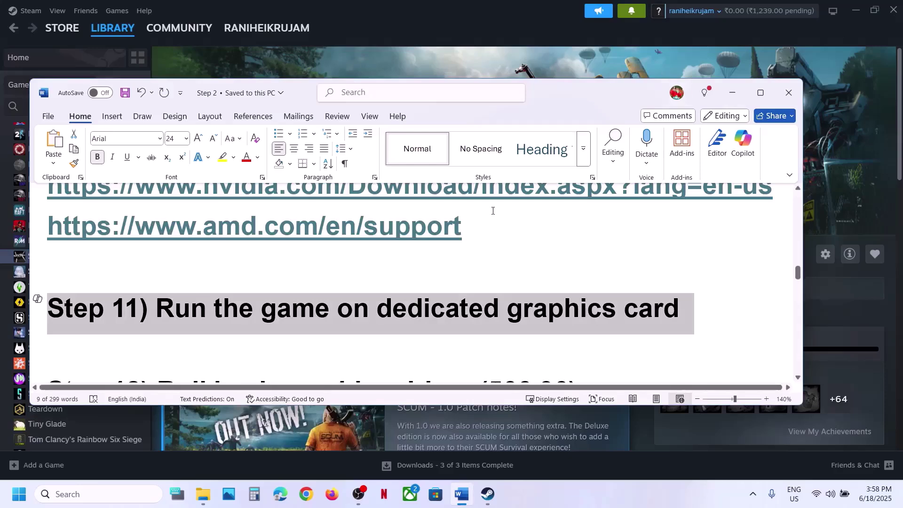
Step: Check Step 12 on rolling back the graphics driver to 566.36, and copy the NVIDIA download link from Step 10
scroll(401, 285, "down", 3)
scroll(401, 284, "up", 1)
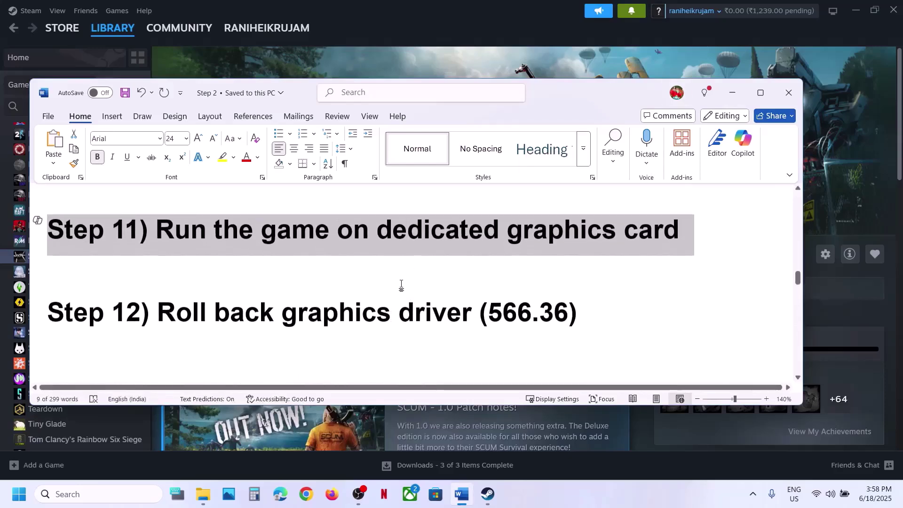
scroll(402, 285, "up", 4)
double_click(416, 281)
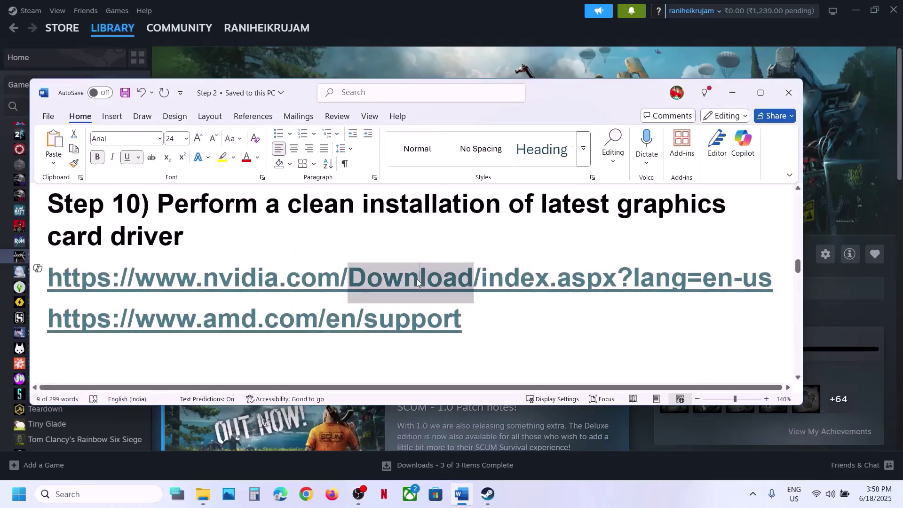
triple_click(417, 280)
key("ctrl+c")
Step: Open the copied NVIDIA link in Chrome and find drivers for GeForce RTX 3050 Laptop GPU on Windows 11
left_click(397, 70)
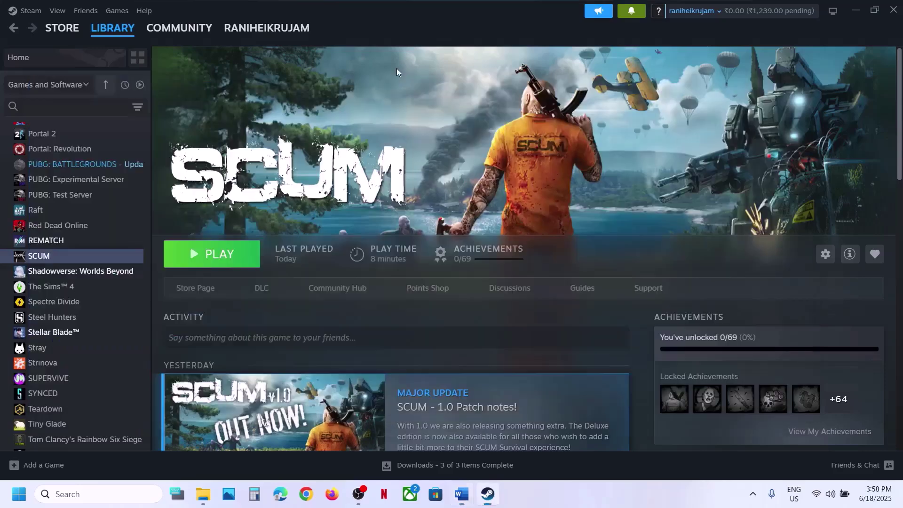
left_click(310, 498)
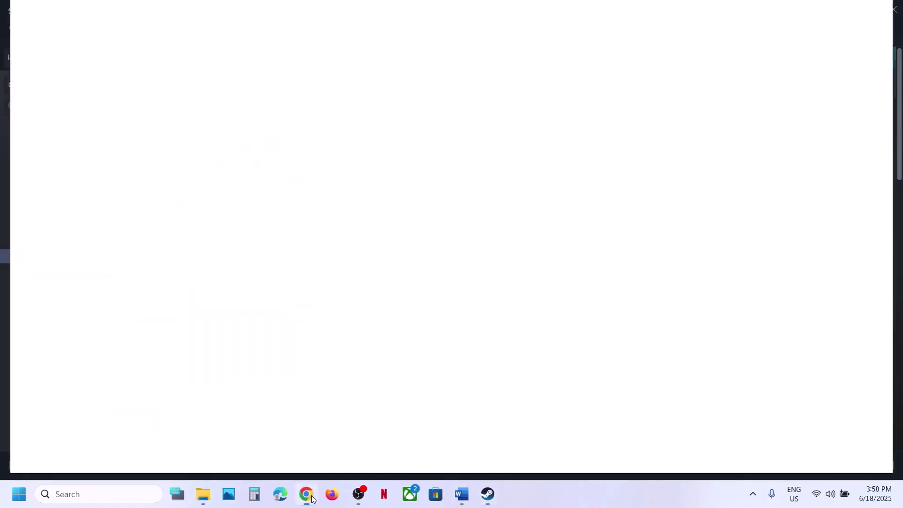
key("ctrl+v")
key("Return")
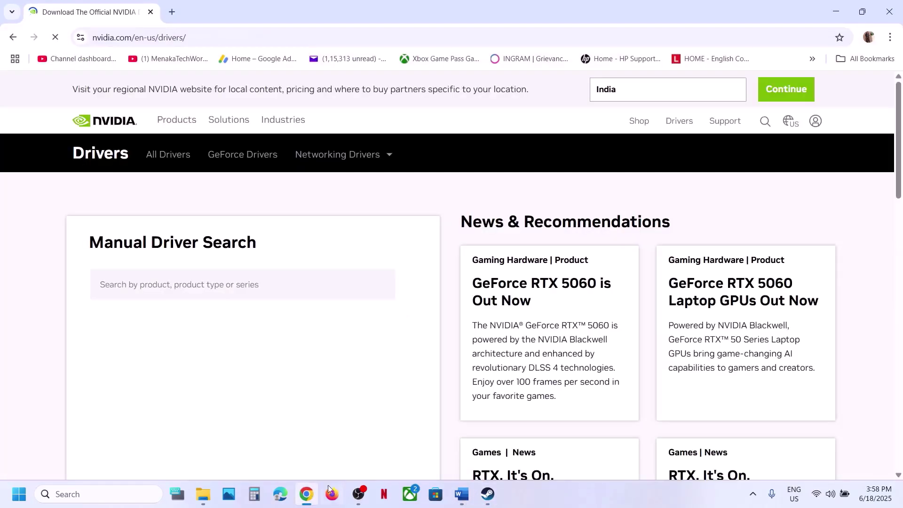
scroll(272, 388, "down", 2)
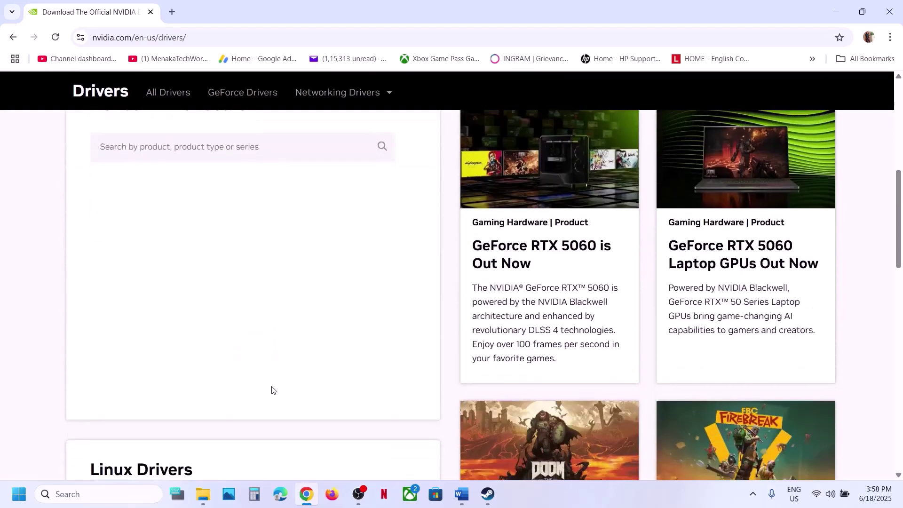
left_click(111, 395)
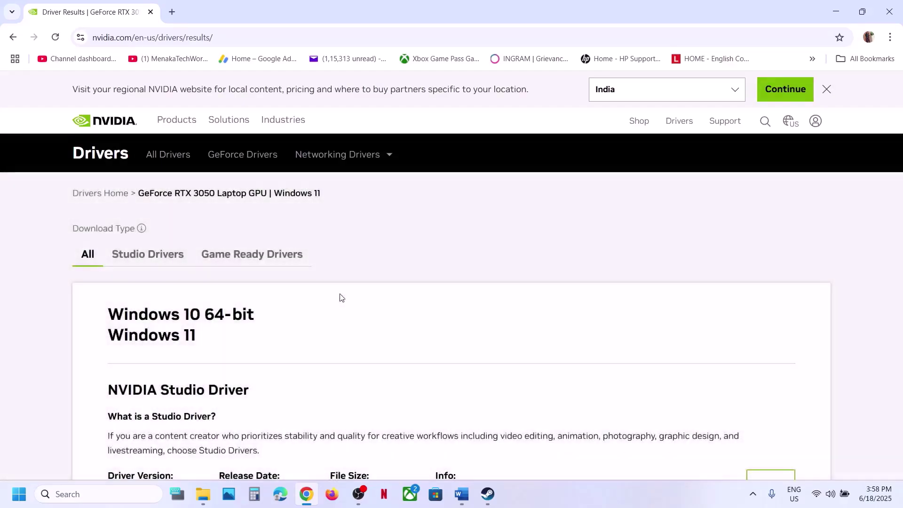
Step: Expand the list of older driver versions and compare the newest Studio and Game Ready driver versions
scroll(340, 294, "down", 5)
scroll(340, 296, "down", 2)
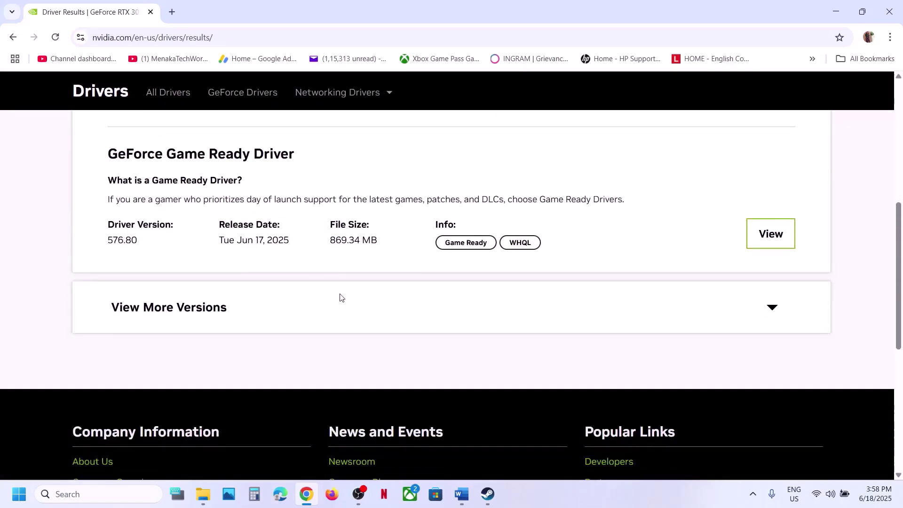
left_click(195, 317)
scroll(194, 316, "down", 2)
scroll(193, 317, "up", 5)
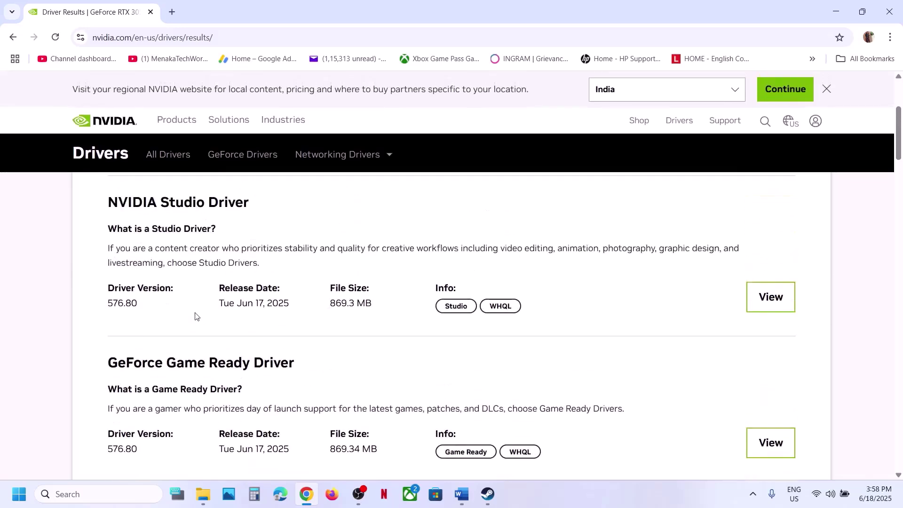
scroll(196, 317, "up", 1)
left_click_drag(113, 336, 150, 334)
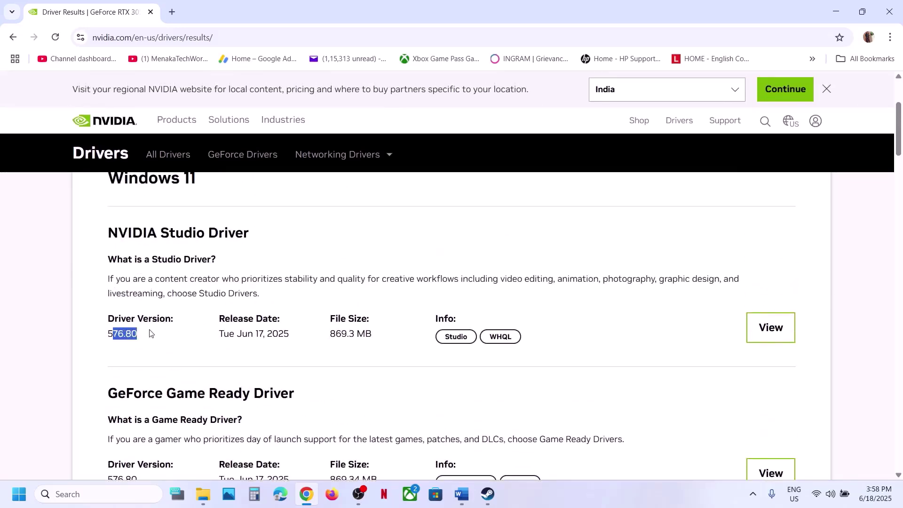
scroll(149, 334, "up", 1)
scroll(120, 349, "down", 3)
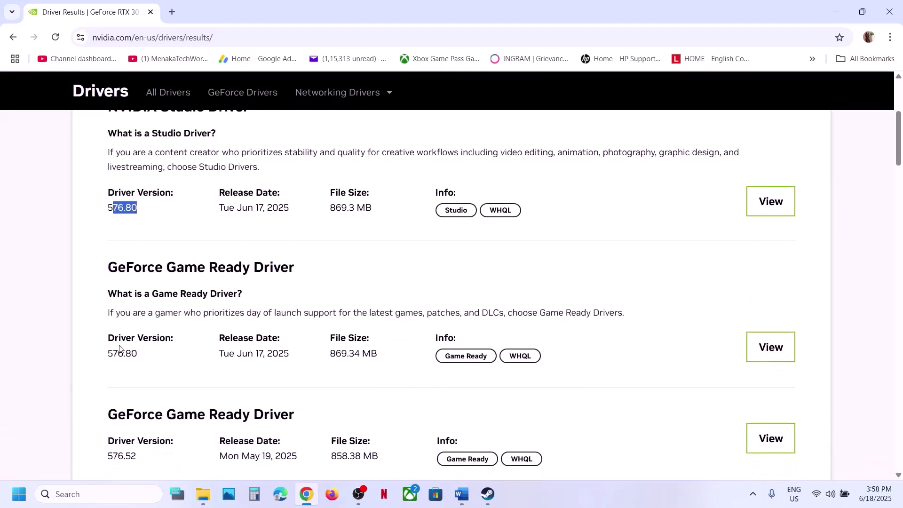
left_click_drag(115, 353, 146, 354)
scroll(147, 354, "down", 2)
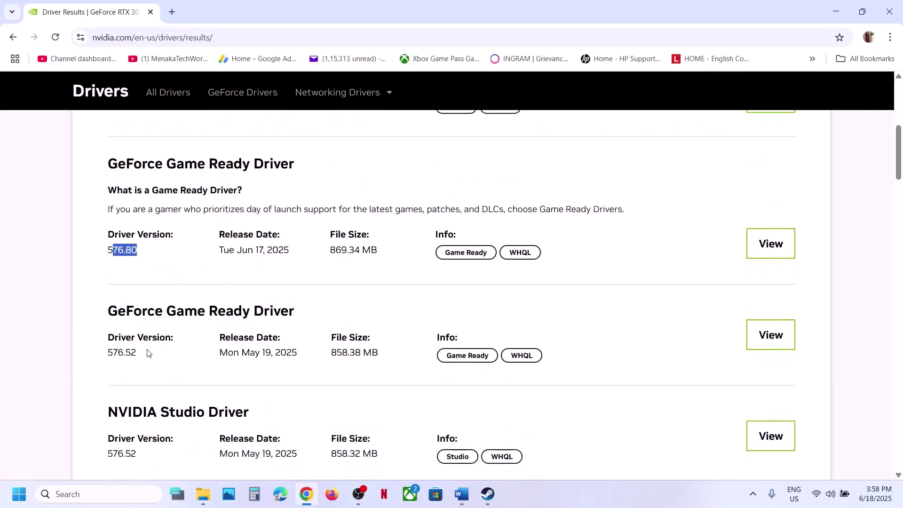
Step: Find GeForce Game Ready Driver 566.36 among the older versions and close the NVIDIA driver page
scroll(147, 352, "down", 6)
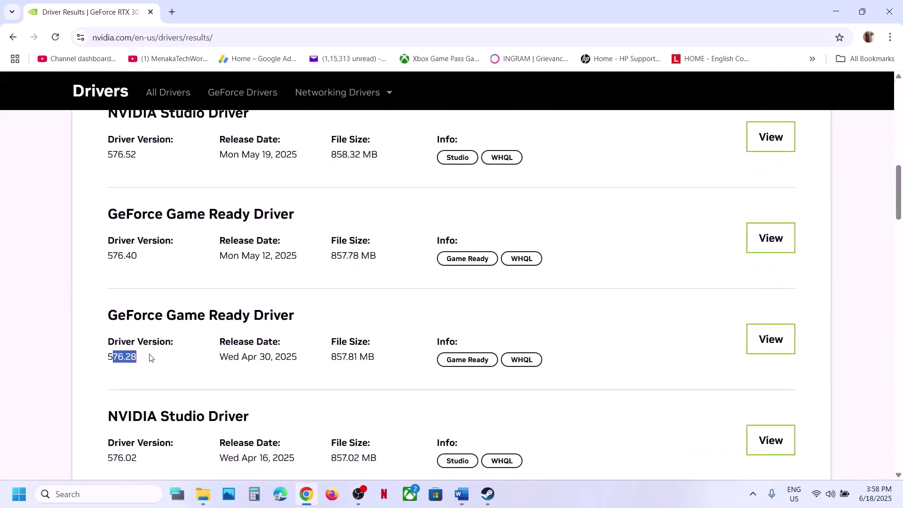
scroll(150, 357, "down", 13)
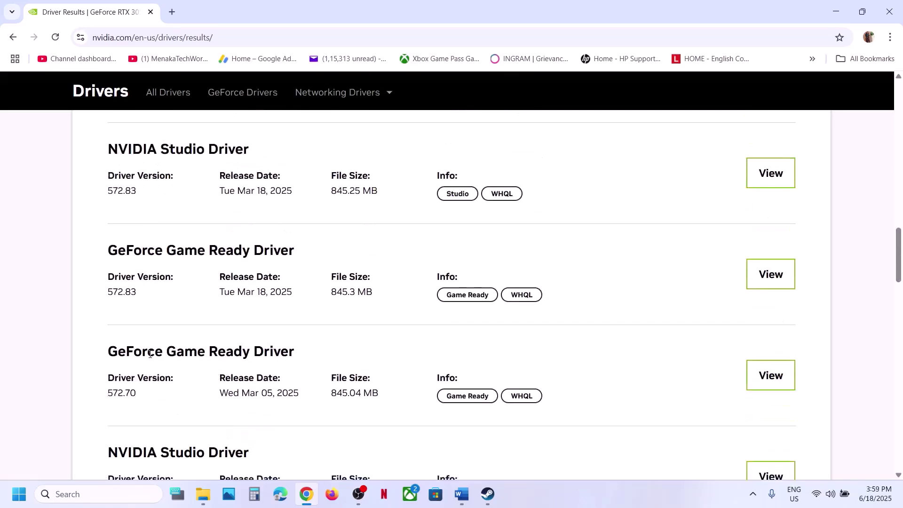
scroll(150, 355, "down", 13)
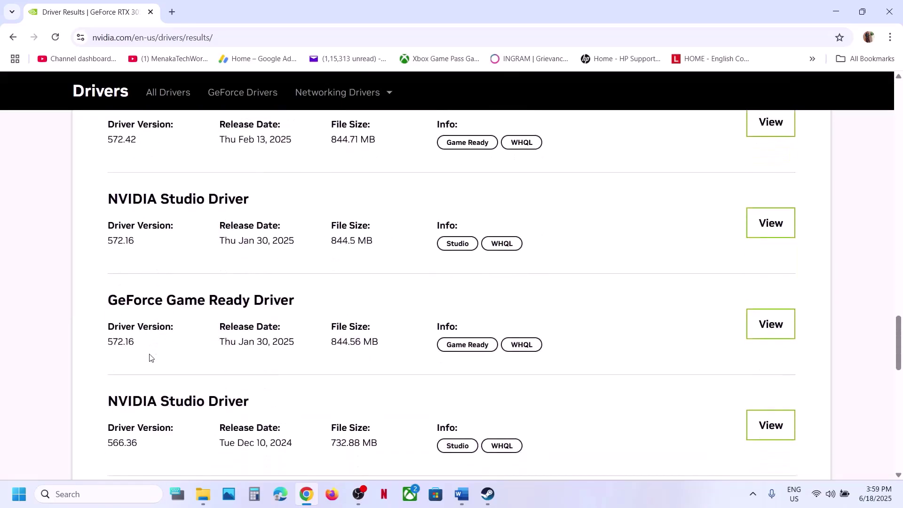
scroll(149, 357, "down", 3)
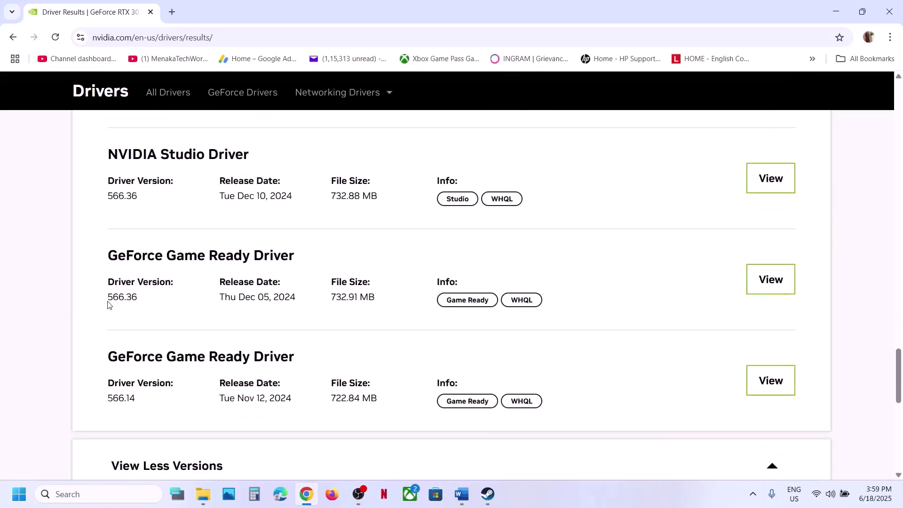
left_click_drag(108, 305, 143, 301)
left_click_drag(125, 256, 277, 291)
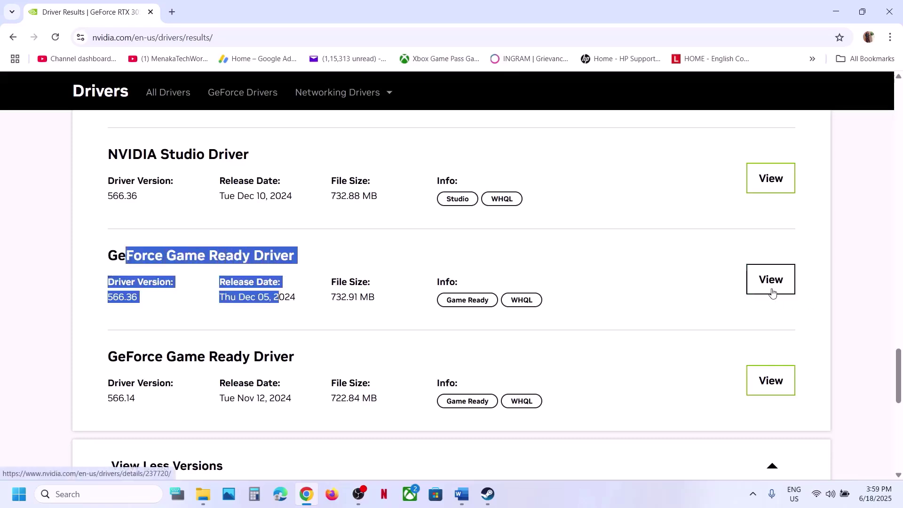
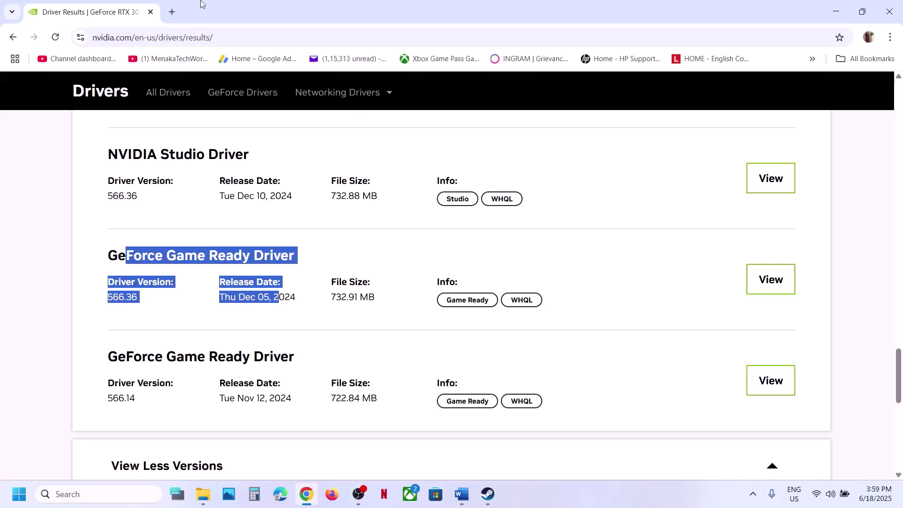
left_click(150, 12)
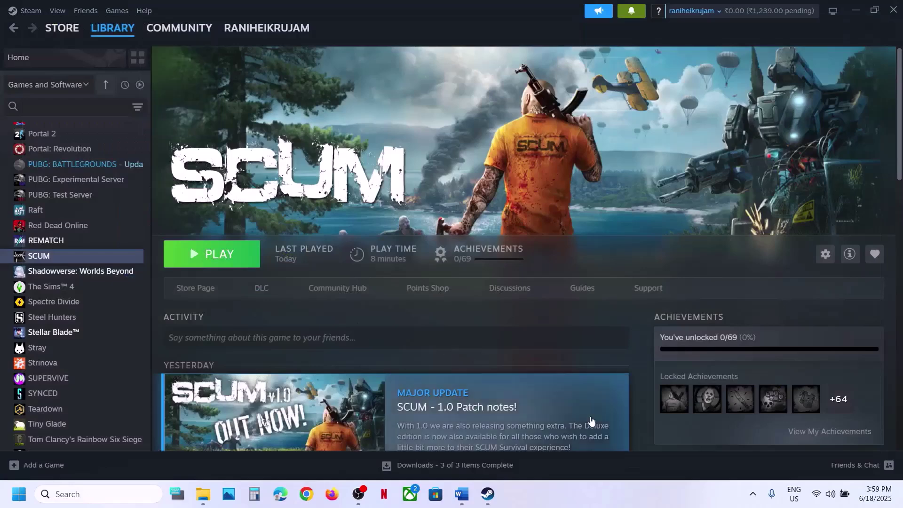
Step: Copy the Visual C++ download link from Step 13 of the Word document and open it in Chrome
left_click(462, 494)
scroll(343, 286, "down", 10)
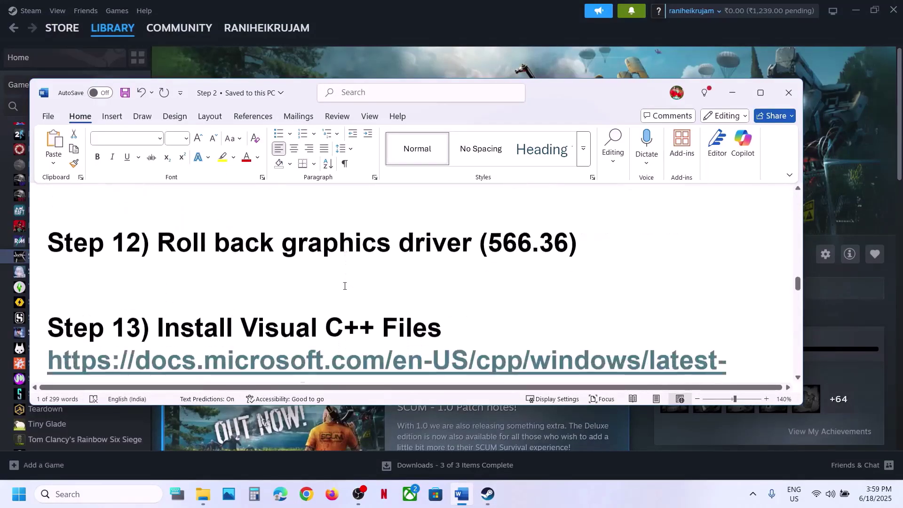
scroll(345, 286, "down", 1)
left_click_drag(507, 297, 68, 273)
key("ctrl+c")
left_click(307, 478)
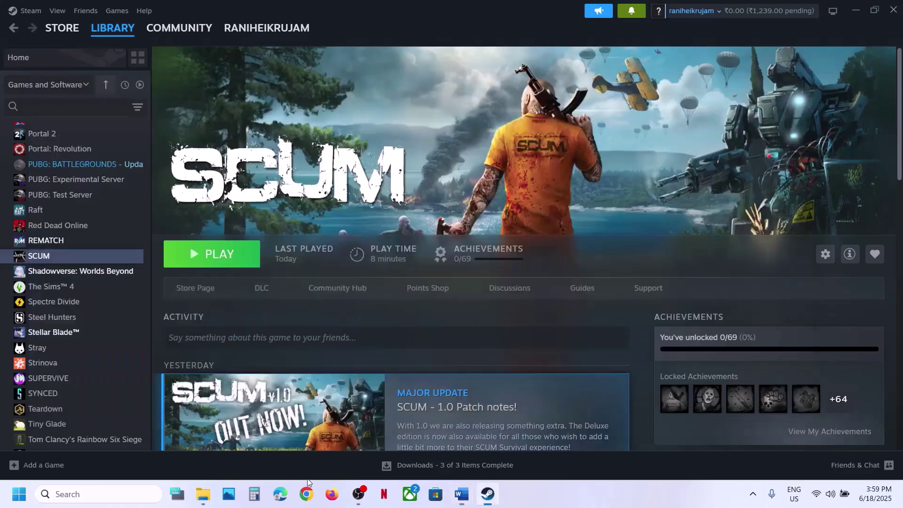
left_click(306, 493)
key("ctrl+v")
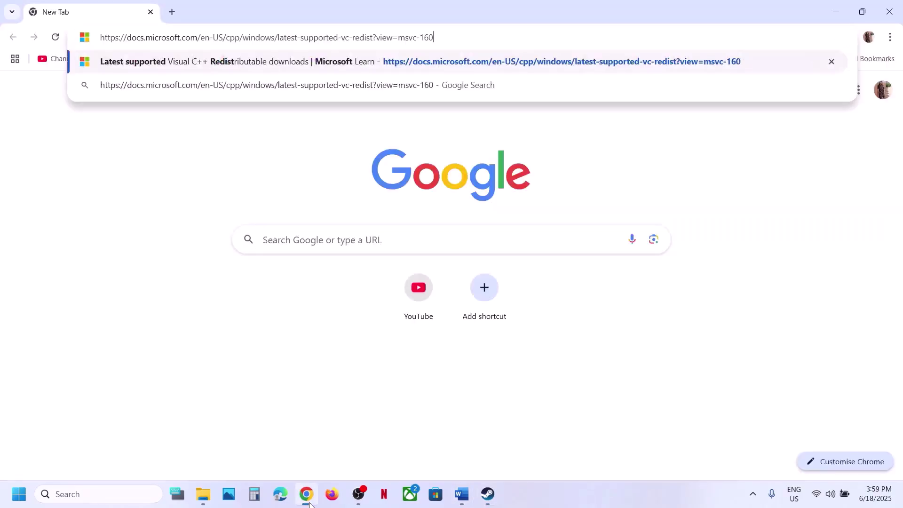
key("Return")
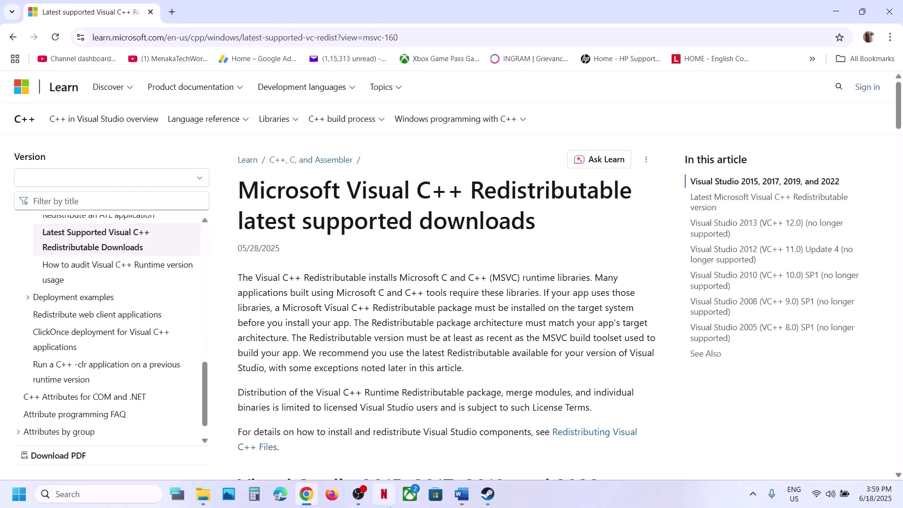
Step: Get the latest x86 Visual C++ Redistributable and run its repair, allowing it to make changes to the device
scroll(403, 373, "down", 10)
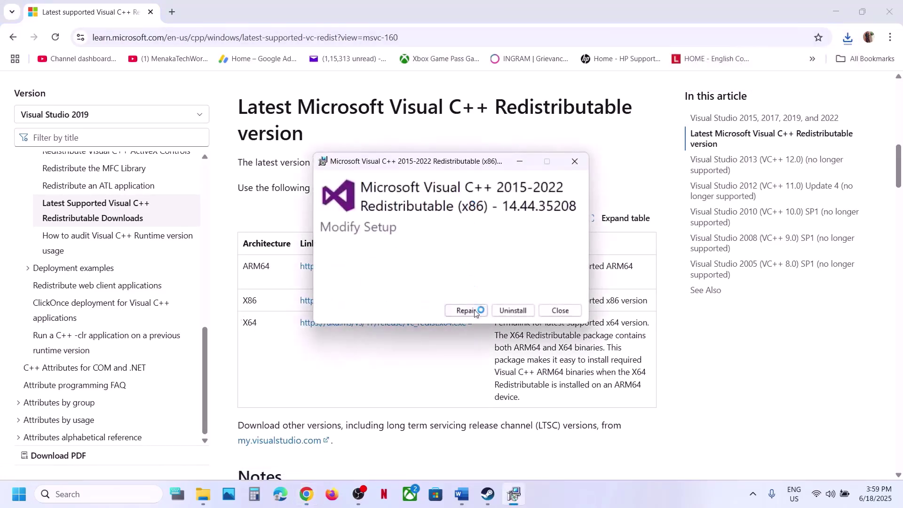
left_click(474, 315)
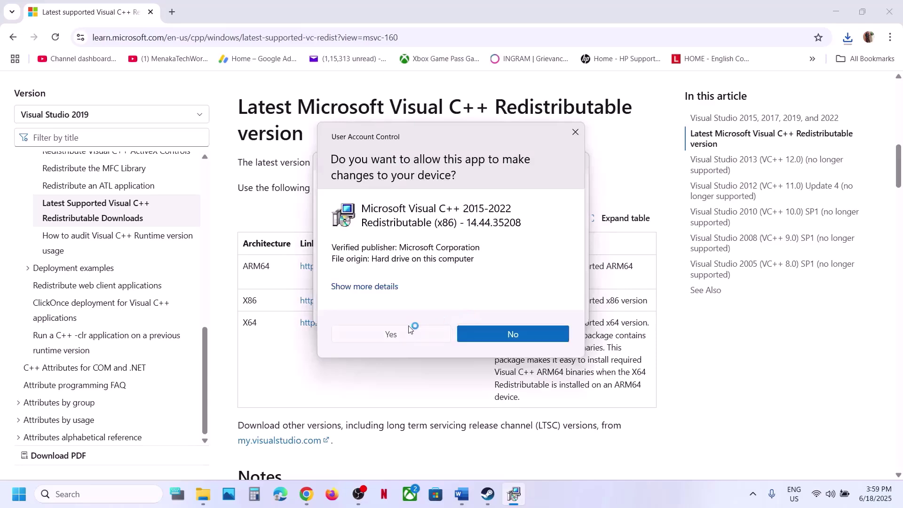
left_click(383, 332)
Step: Run the downloaded x64 Visual C++ Redistributable and repair it, allowing it to make changes to the device
double_click(253, 323)
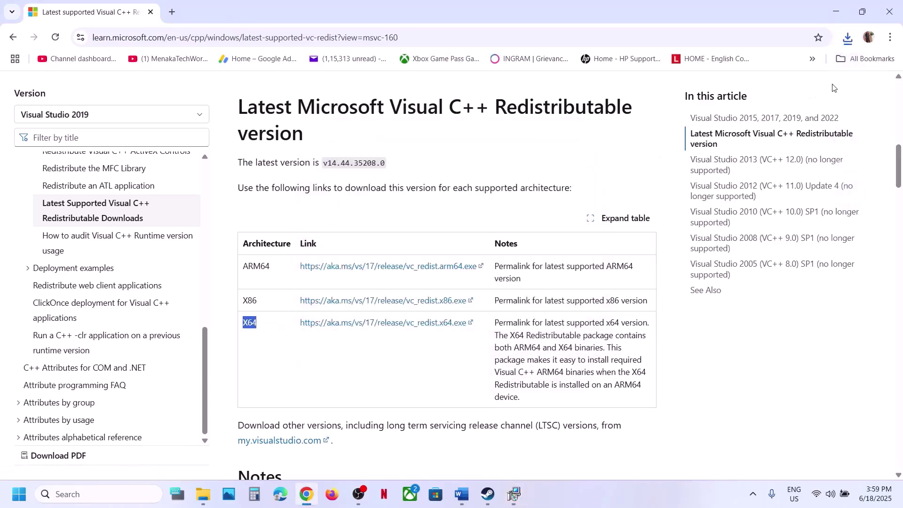
left_click(846, 41)
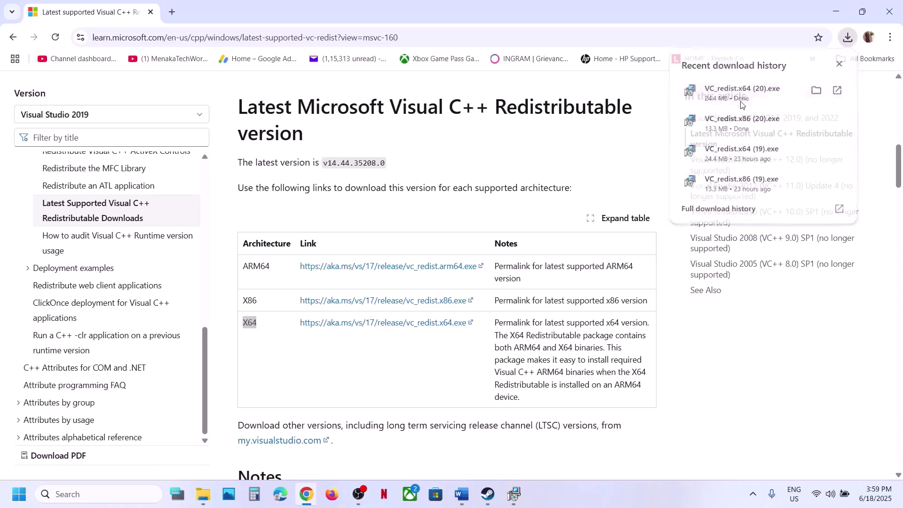
left_click(463, 323)
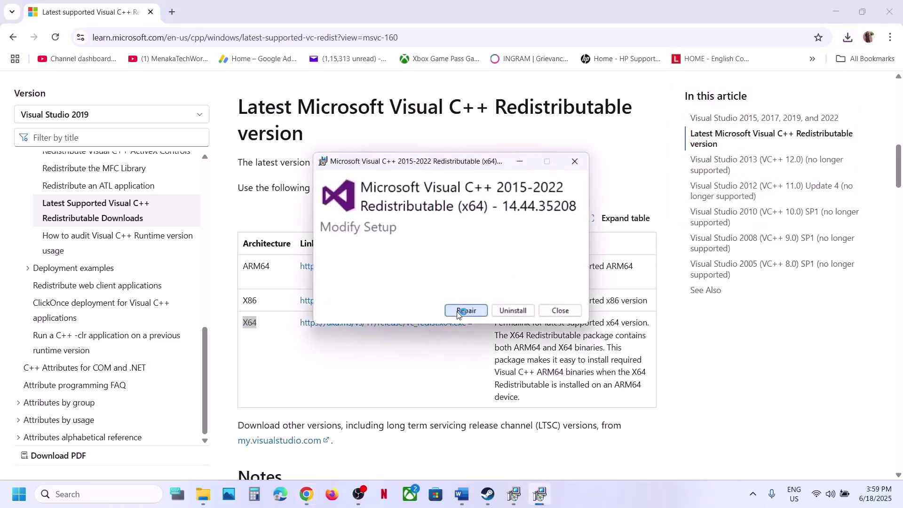
left_click(464, 310)
left_click(414, 332)
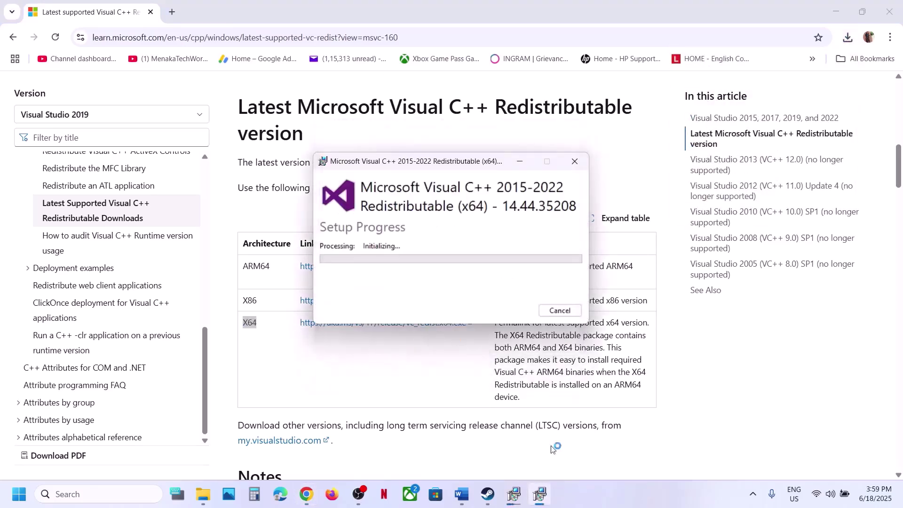
Step: Check the x86 and x64 Redistributable setup windows side by side and close both
left_click(516, 495)
left_click_drag(469, 172, 658, 178)
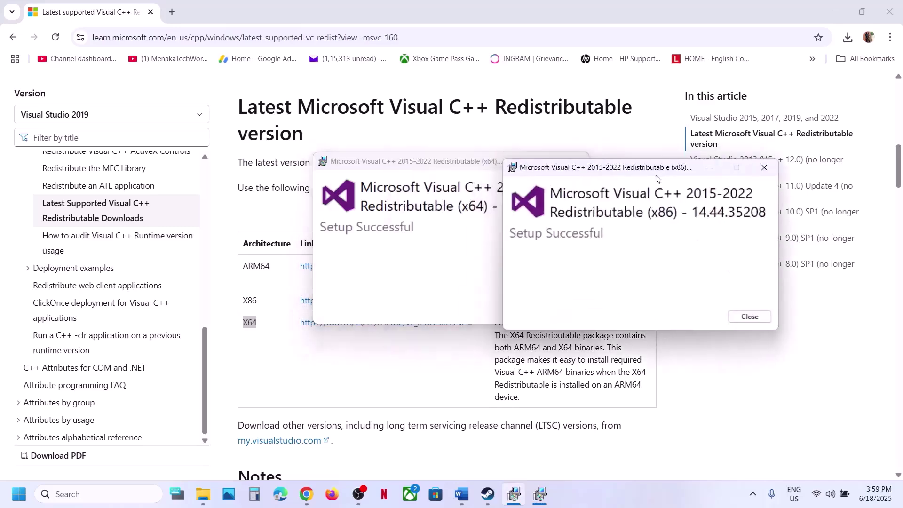
left_click(444, 170)
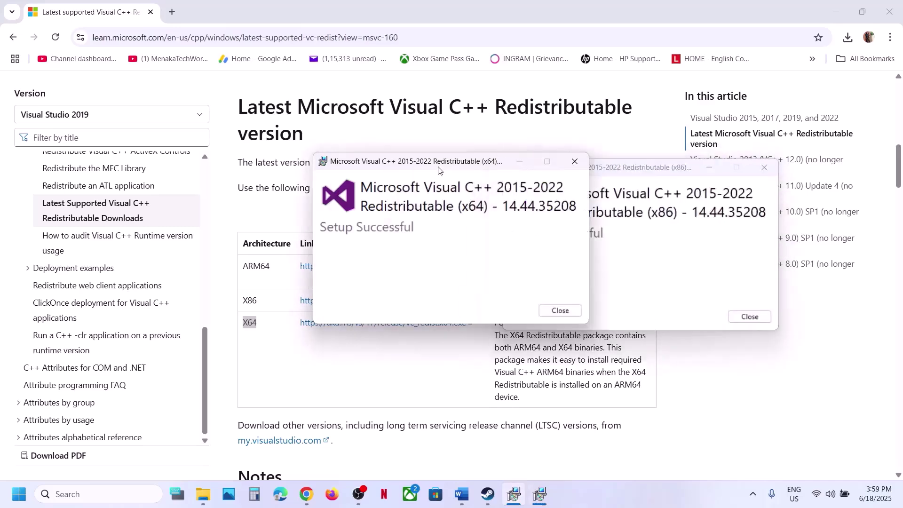
left_click(559, 310)
left_click(749, 317)
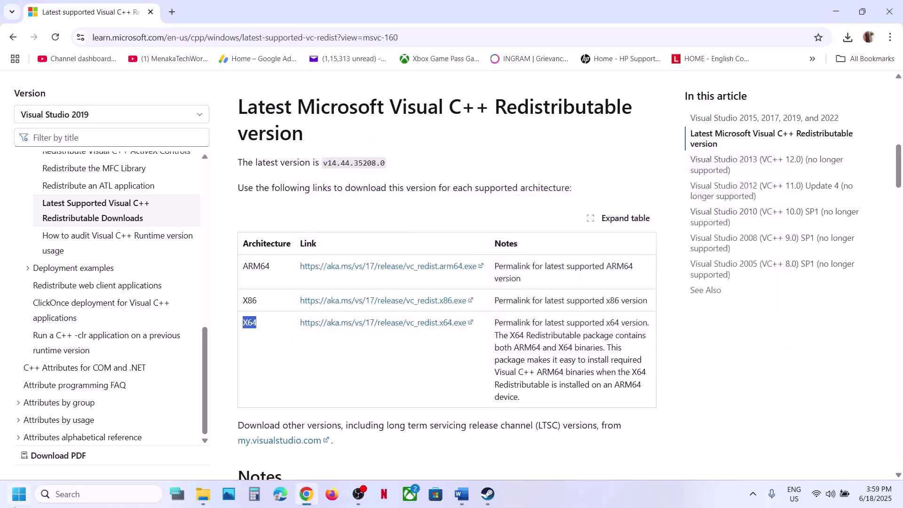
Step: Show the Windows restart option without restarting, and switch to Steam
left_click(14, 507)
left_click(342, 454)
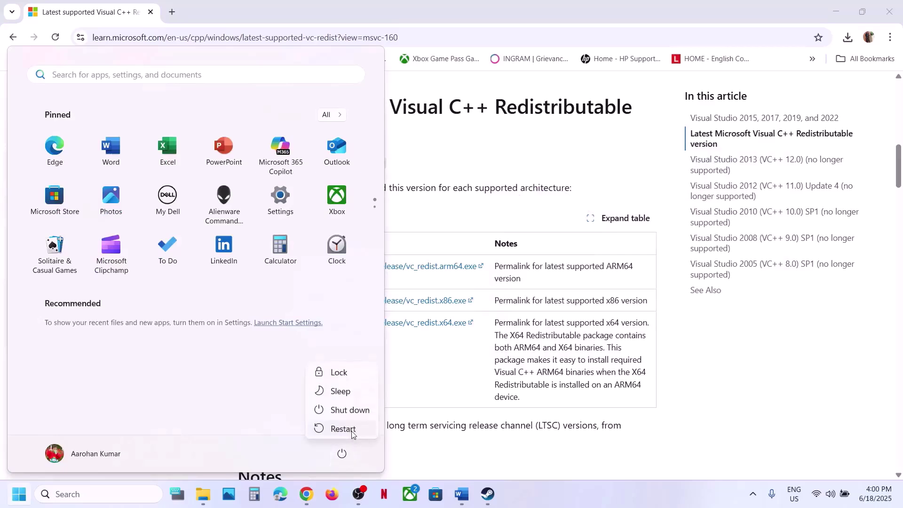
left_click(488, 494)
left_click(488, 494)
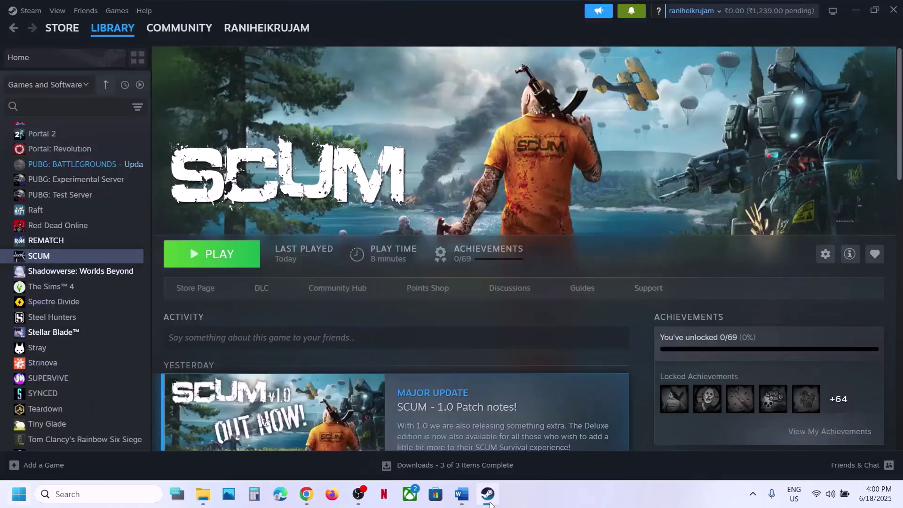
Step: Check Step 14 in the Word document, view the file integrity verification option in SCUM's Steam properties, and close the properties
left_click(462, 494)
scroll(353, 298, "down", 2)
scroll(353, 298, "up", 1)
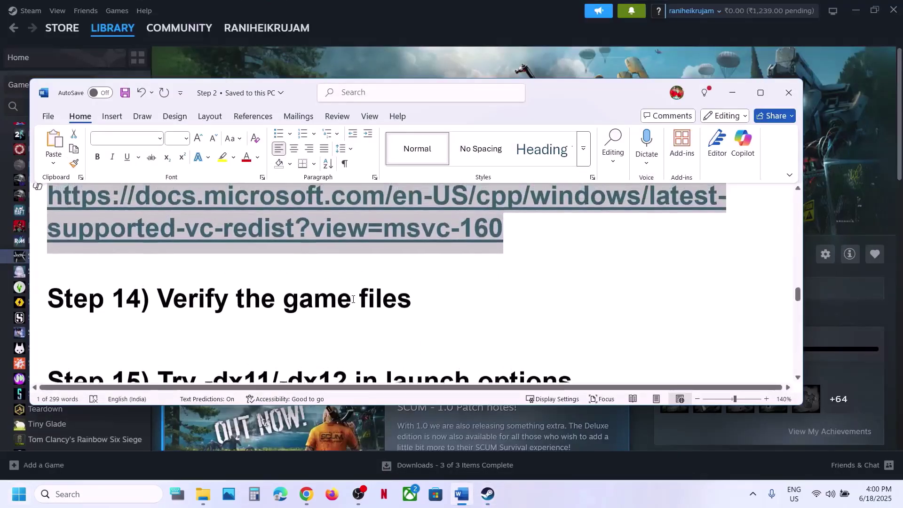
left_click(447, 35)
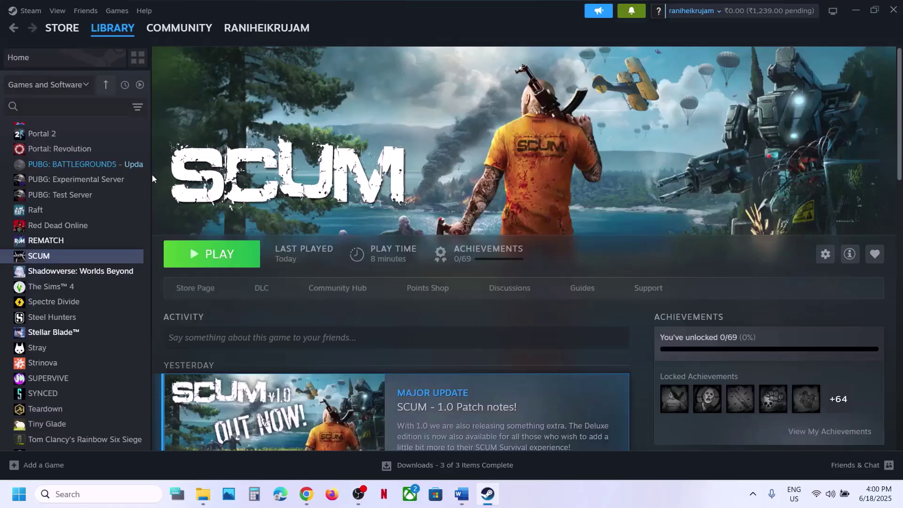
right_click(62, 259)
left_click(97, 350)
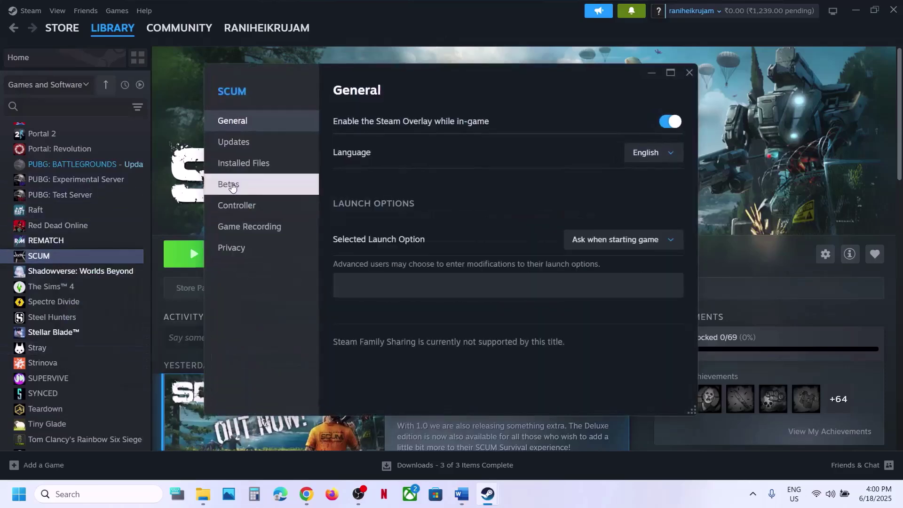
left_click(262, 171)
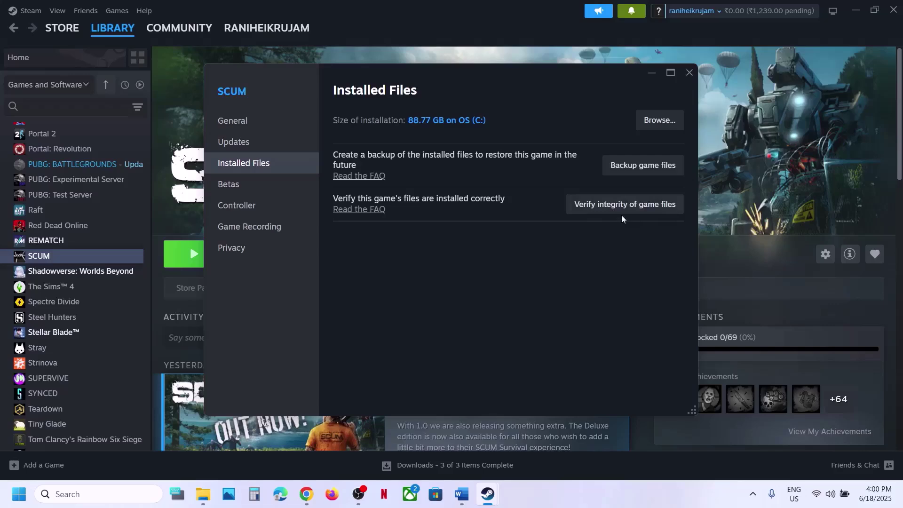
left_click(686, 76)
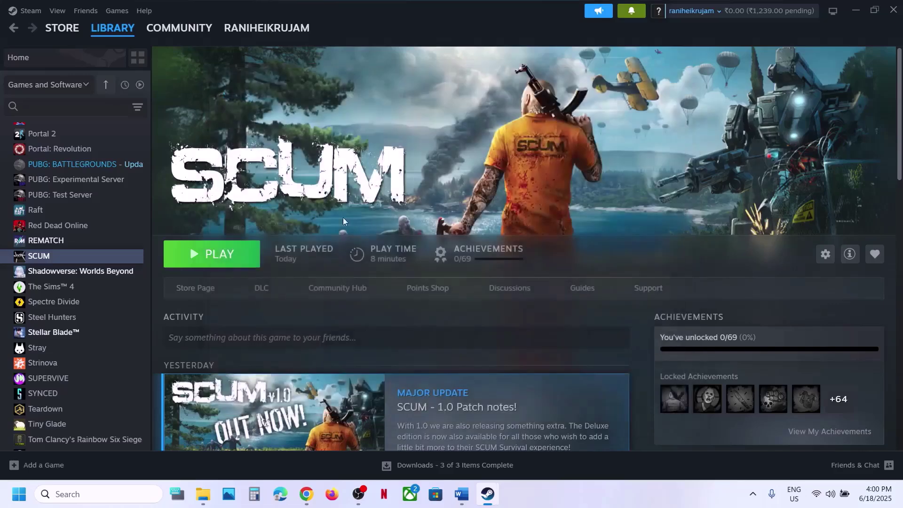
Step: Check Step 15 in the Word document and open the launch options in SCUM's Steam properties
left_click(461, 493)
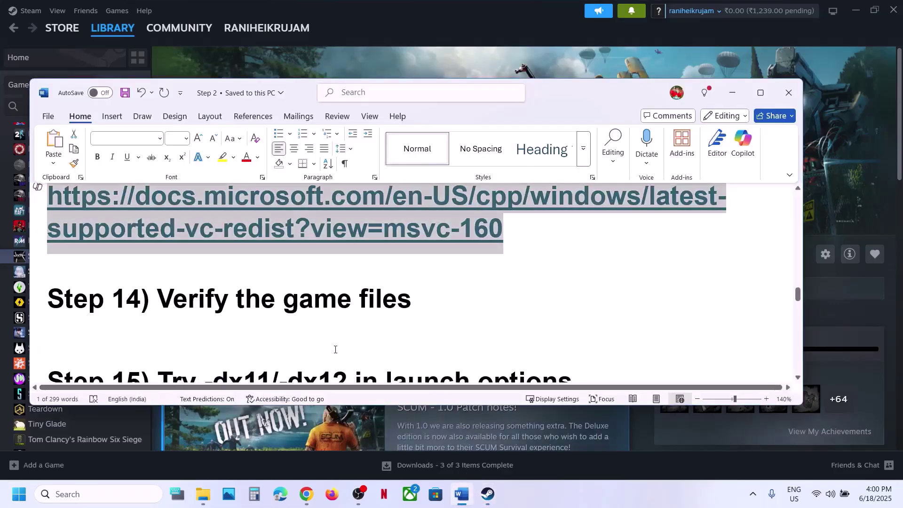
scroll(332, 346, "down", 3)
scroll(332, 347, "up", 1)
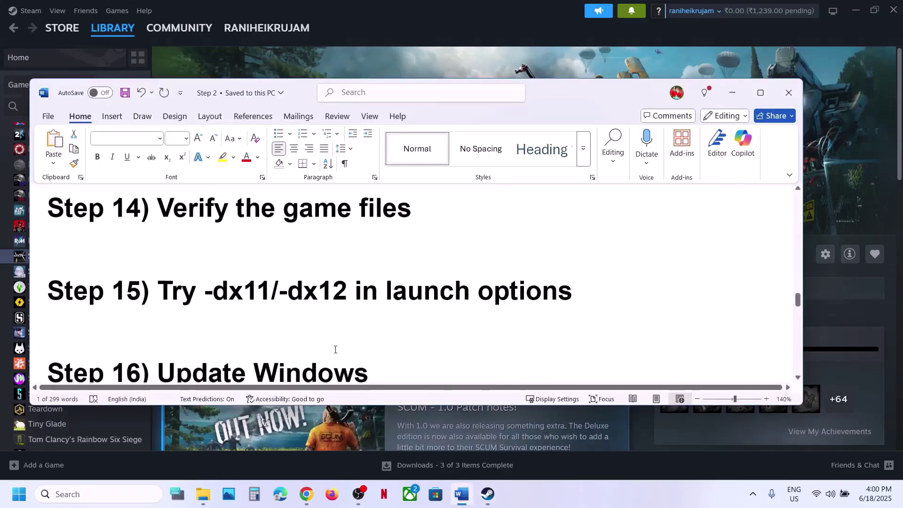
left_click(332, 58)
right_click(83, 260)
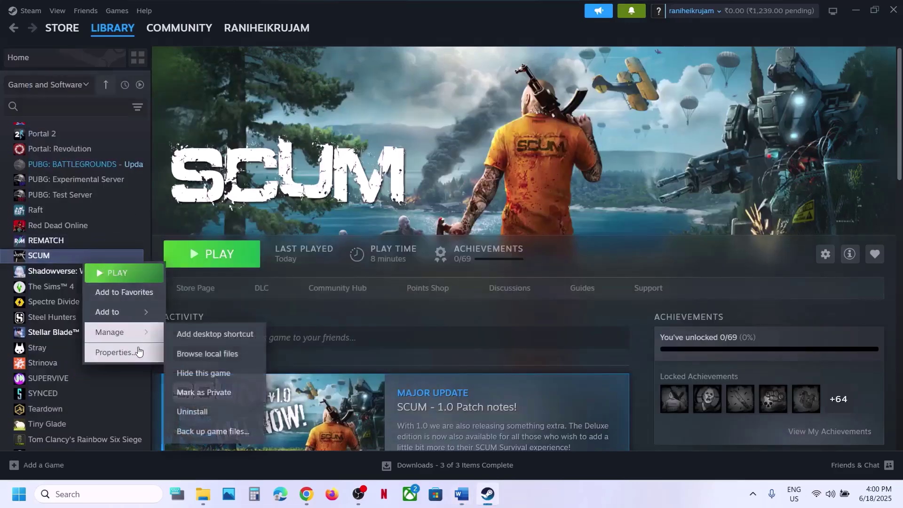
left_click(116, 353)
left_click(393, 279)
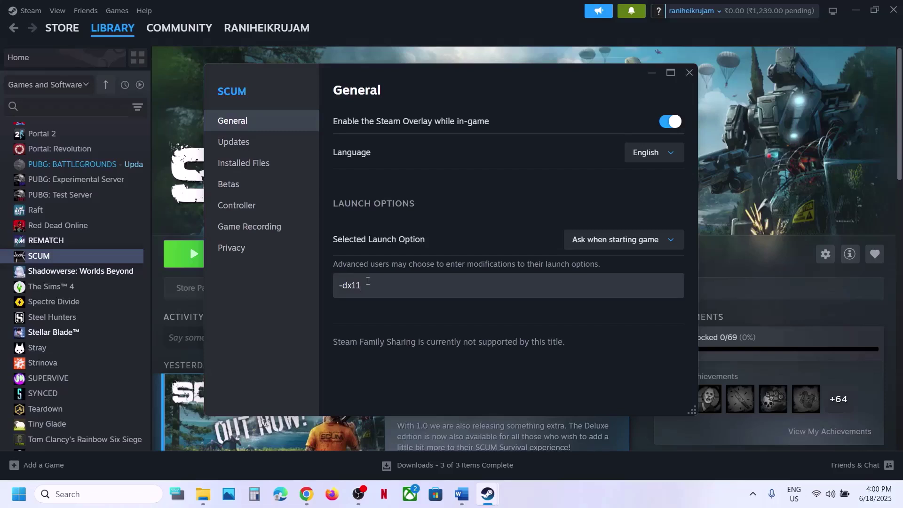
Step: Replace SCUM's -dx11 launch option with -dx12
left_click_drag(368, 281, 304, 288)
key("BackSpace")
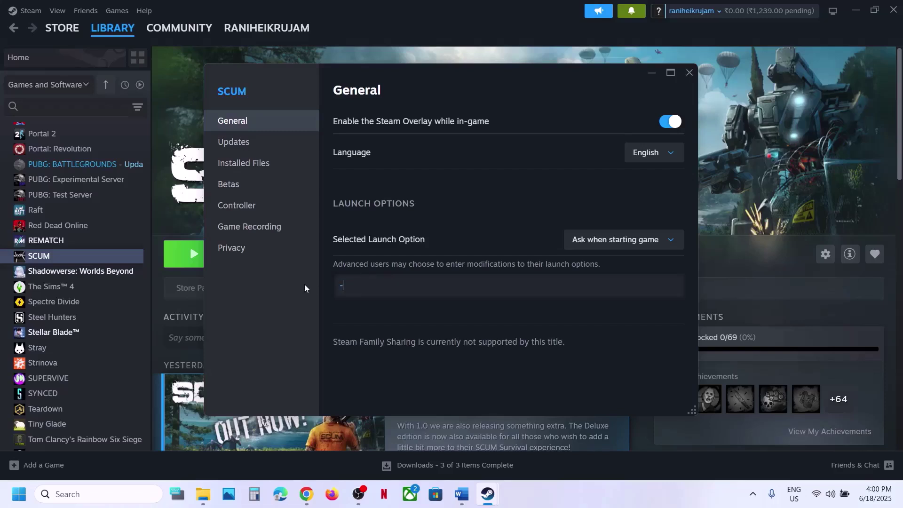
type("-dx12")
Step: Clear SCUM's launch options and close the game's properties
left_click_drag(365, 285, 320, 283)
key("BackSpace")
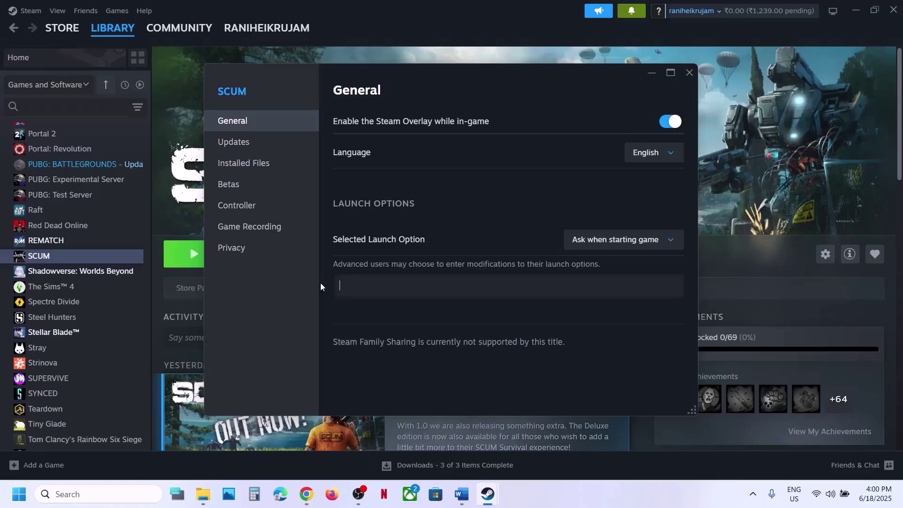
left_click(686, 80)
Step: Check Step 16 in the Word document and view Windows Update in Windows Settings
left_click(461, 493)
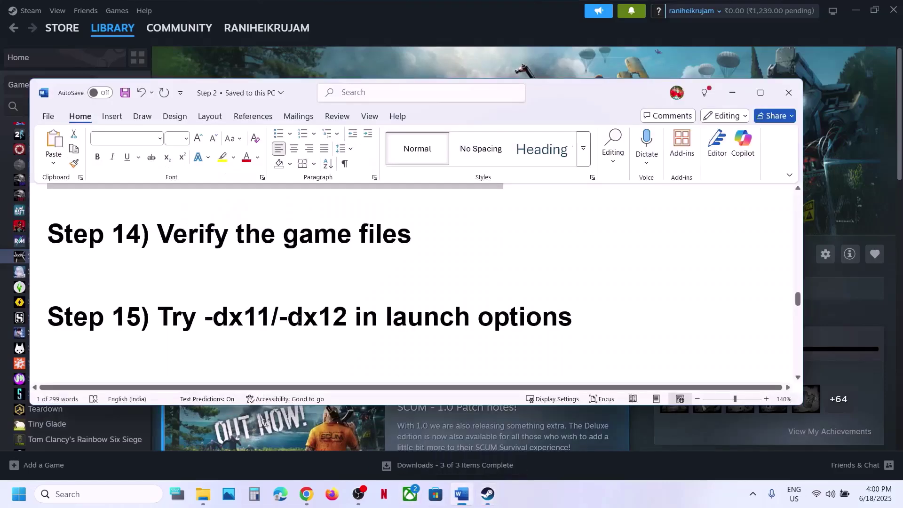
scroll(298, 319, "down", 2)
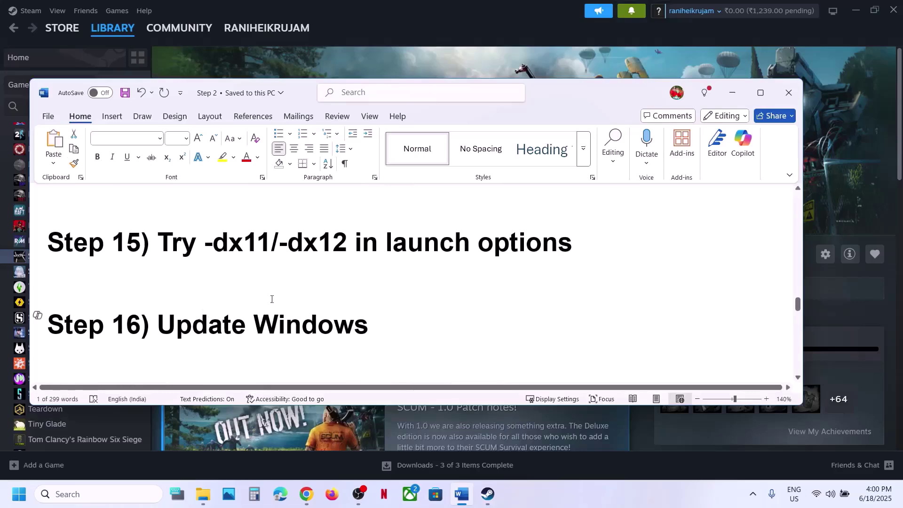
left_click_drag(262, 315, 393, 301)
key("super+i")
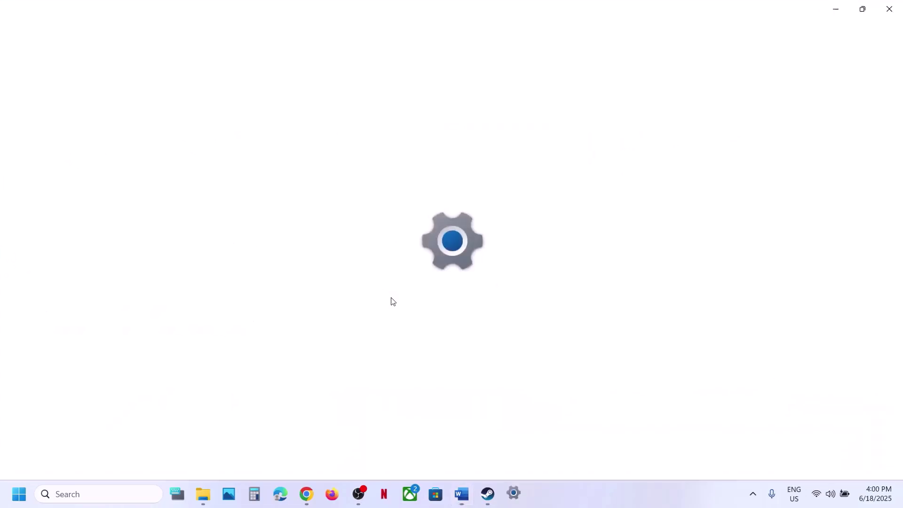
left_click(94, 382)
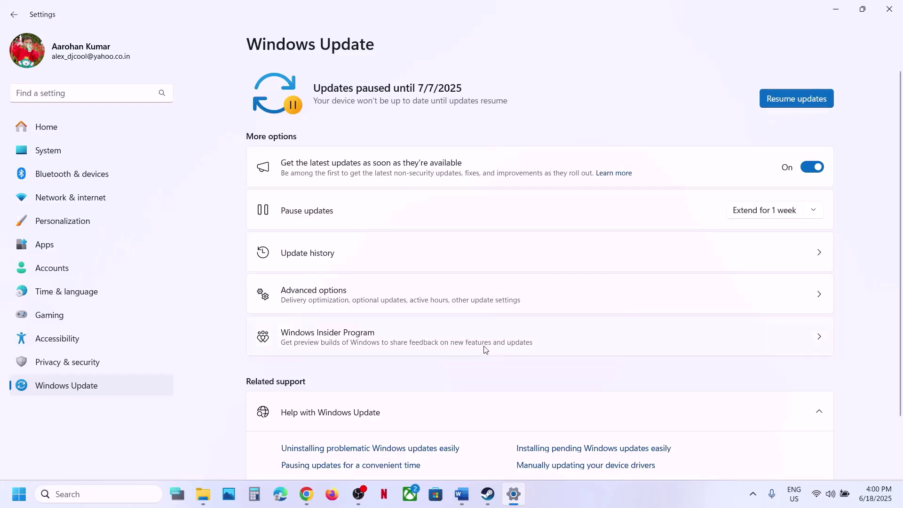
Step: Show the Windows restart option without restarting, and return to the Word document
left_click(12, 502)
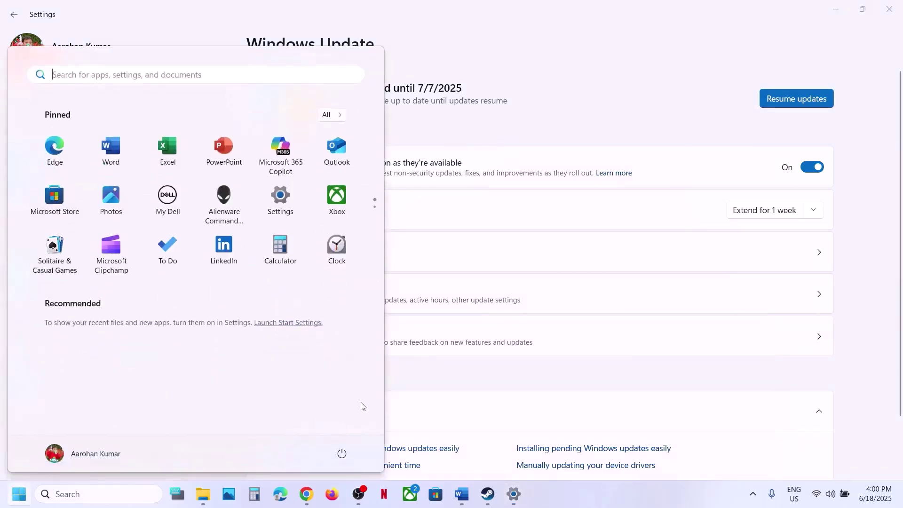
left_click(345, 462)
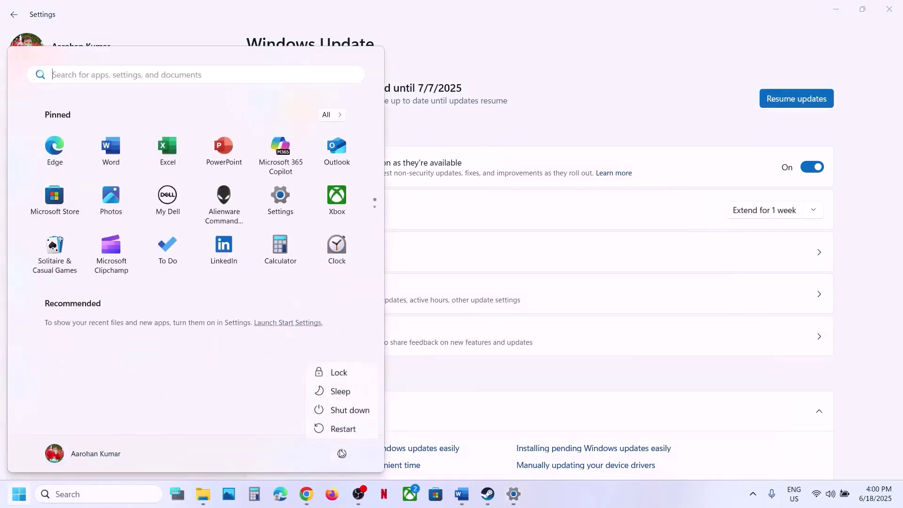
left_click(460, 493)
scroll(369, 366, "down", 2)
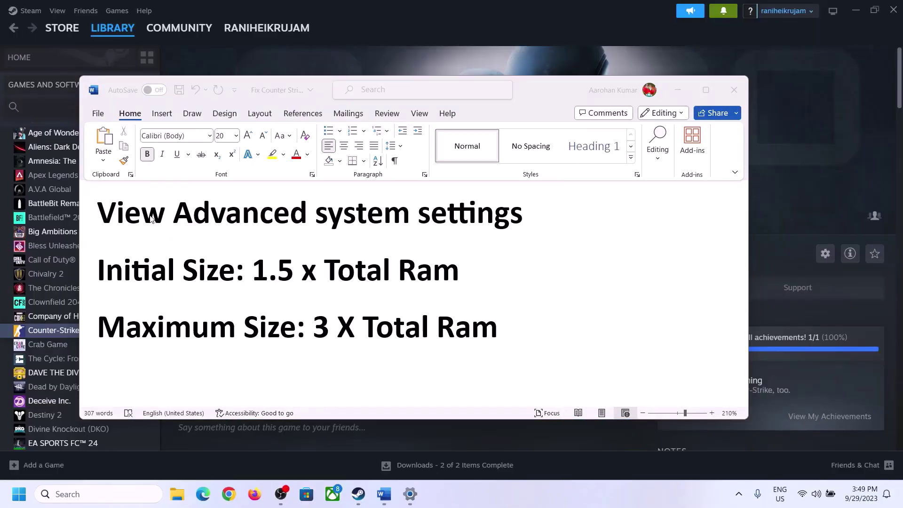
Step: Copy "View Advanced system settings" from the Word document, search Windows for it and open the matching Control Panel entry
left_click(109, 217)
left_click_drag(164, 224, 505, 222)
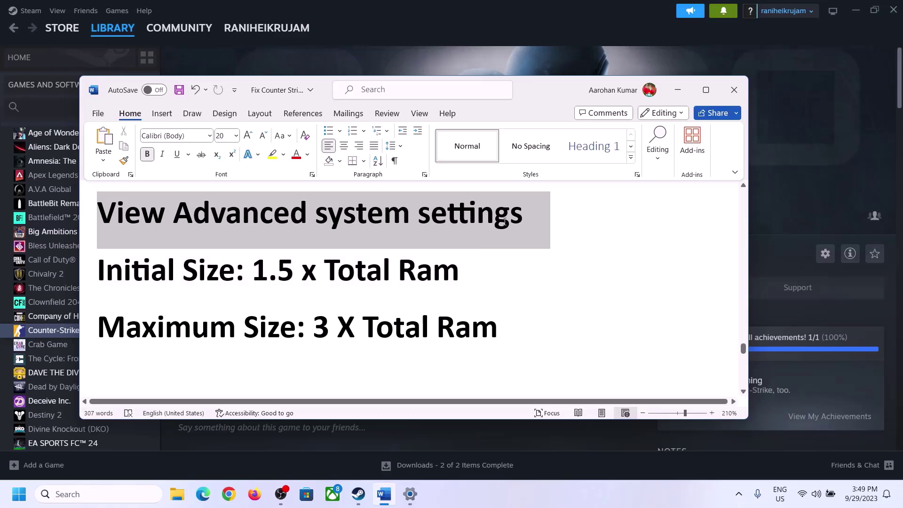
key("ctrl+c")
left_click(99, 494)
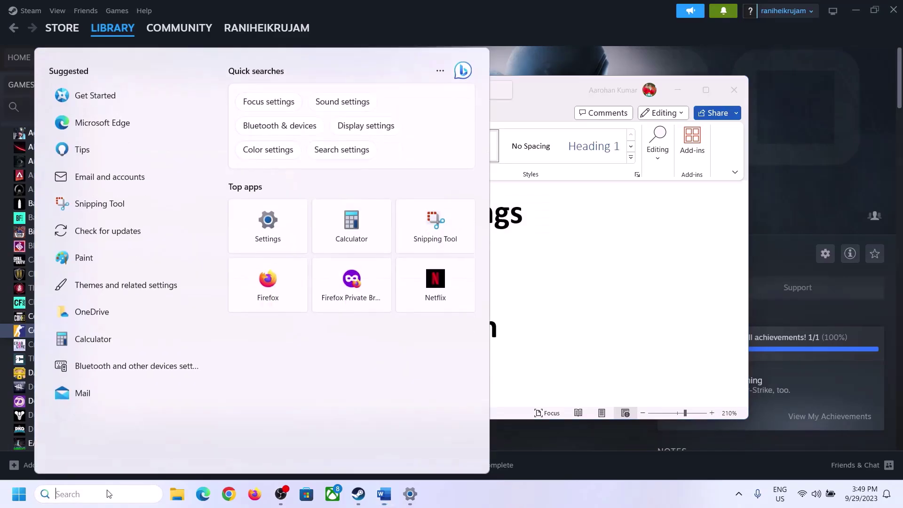
key("ctrl+v")
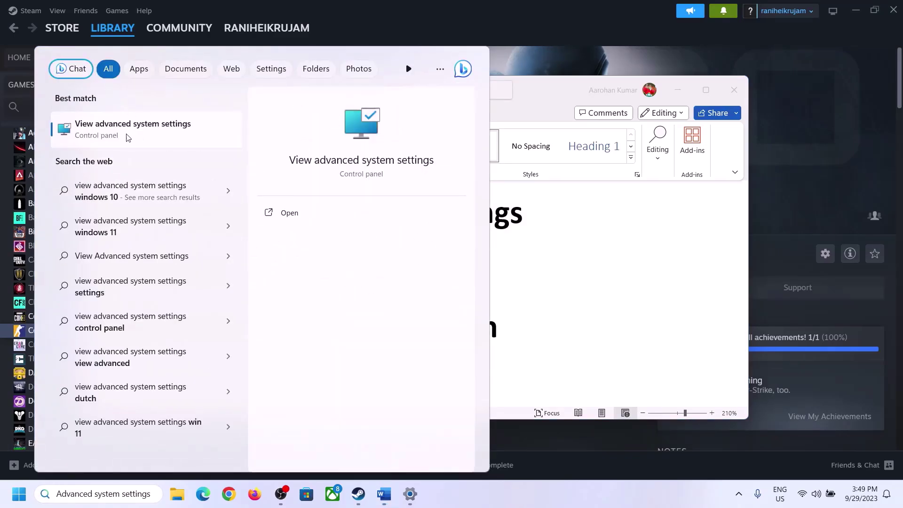
left_click(127, 138)
Step: Open the virtual memory settings from the advanced performance options
left_click_drag(187, 90, 405, 163)
left_click(506, 238)
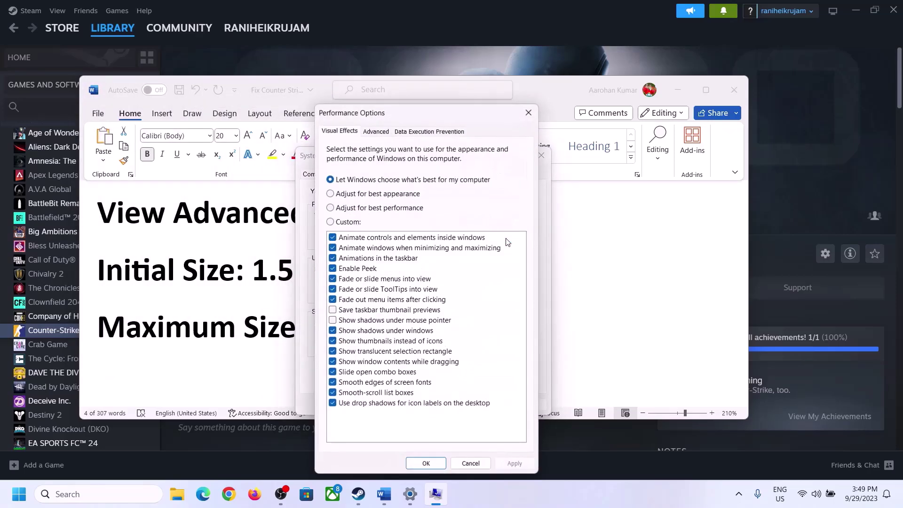
left_click(376, 132)
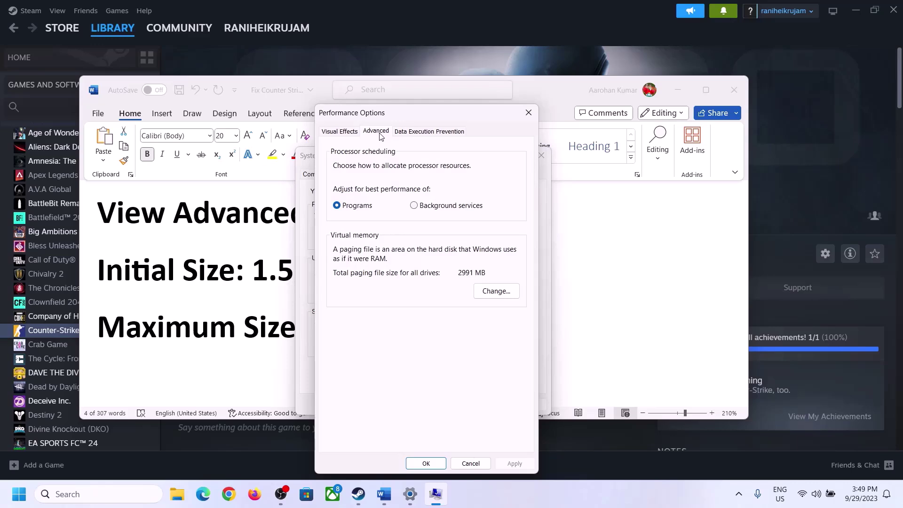
left_click(498, 290)
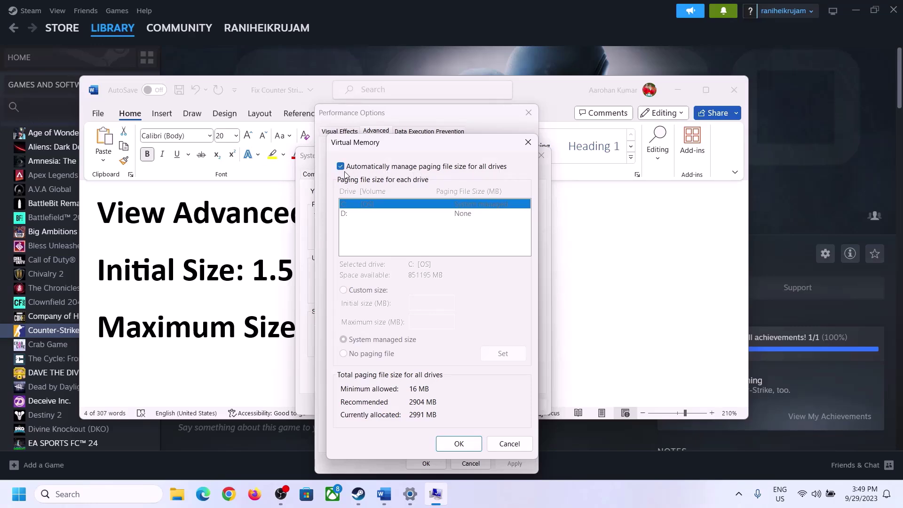
Step: Turn off automatic paging file management for all drives and choose a custom size for drive C:
left_click(341, 167)
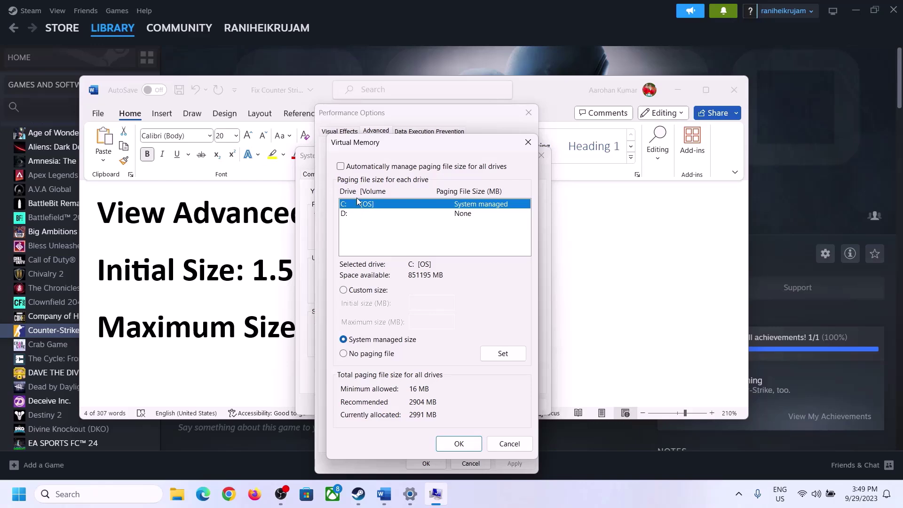
left_click(357, 204)
left_click(344, 291)
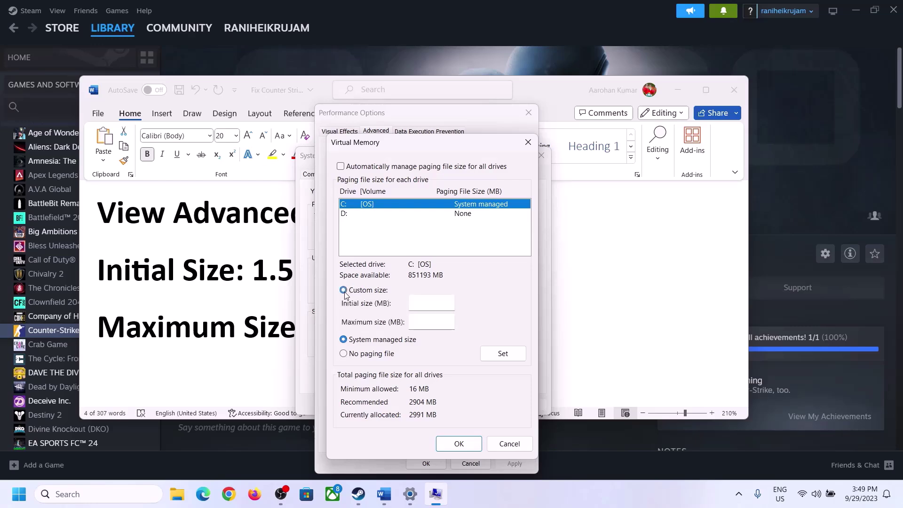
left_click(431, 304)
Step: Highlight the initial size formula in the Word document and check the installed RAM on the About page of Windows Settings
left_click(245, 281)
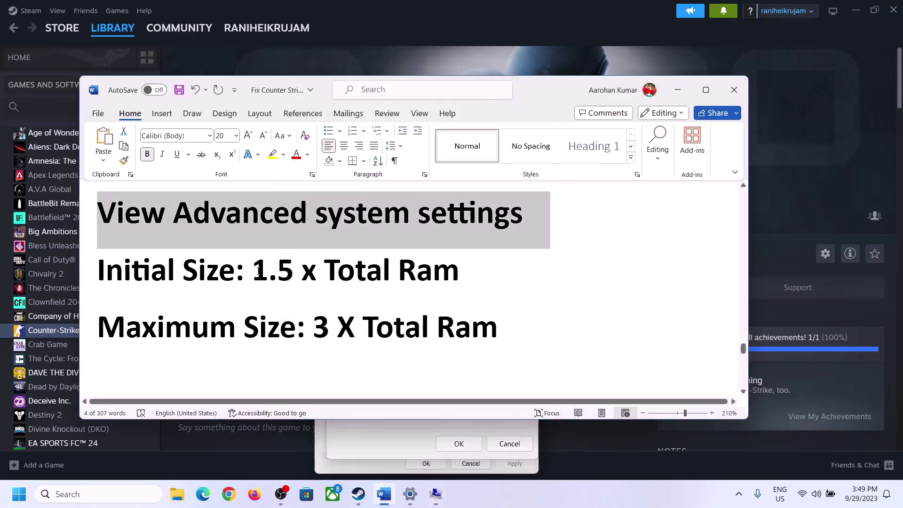
left_click_drag(258, 270, 419, 282)
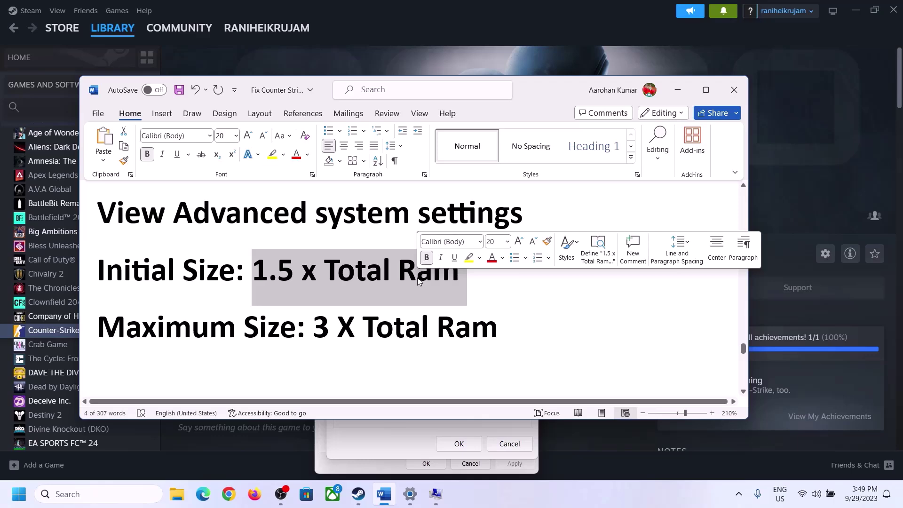
left_click(411, 496)
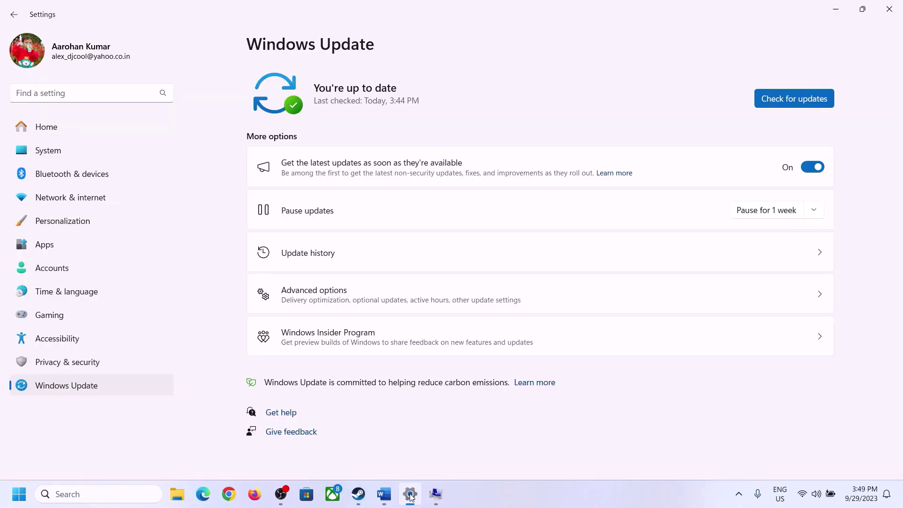
left_click(41, 157)
scroll(332, 337, "down", 10)
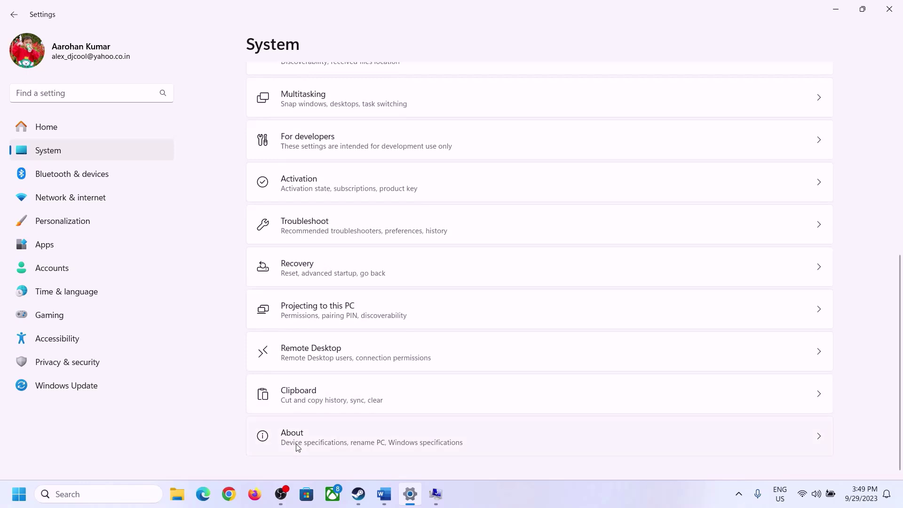
left_click(297, 446)
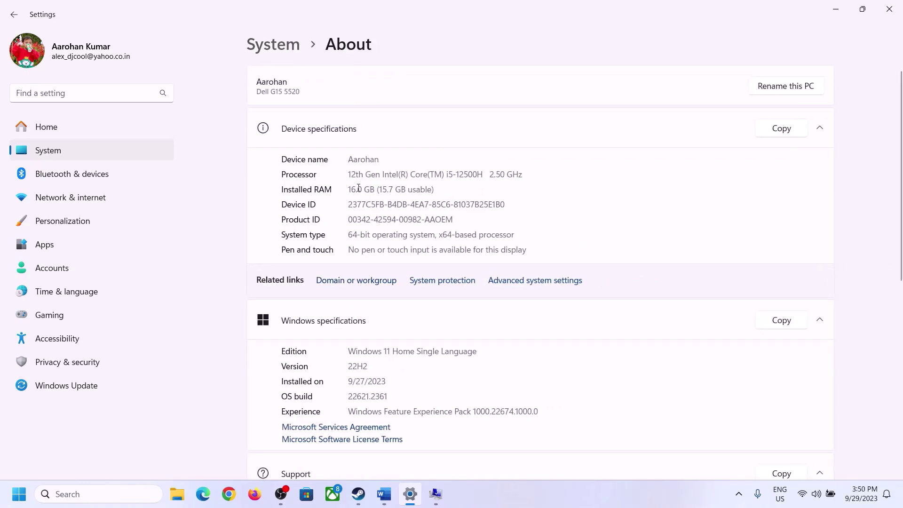
left_click_drag(358, 189, 345, 189)
left_click(355, 190)
left_click_drag(354, 189, 344, 188)
Step: Return to the Virtual Memory dialog, run calc to open Calculator, and place it beside the dialog
left_click(435, 494)
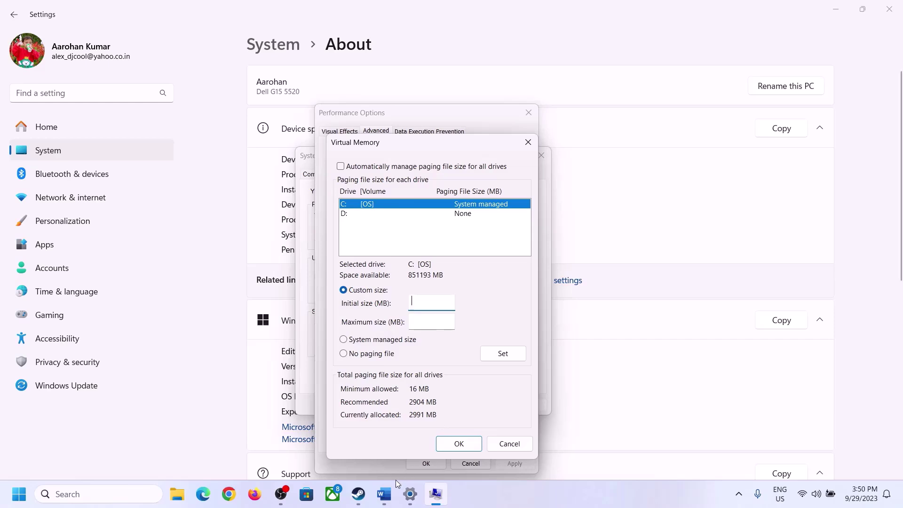
mouse_move(410, 494)
key("super+r")
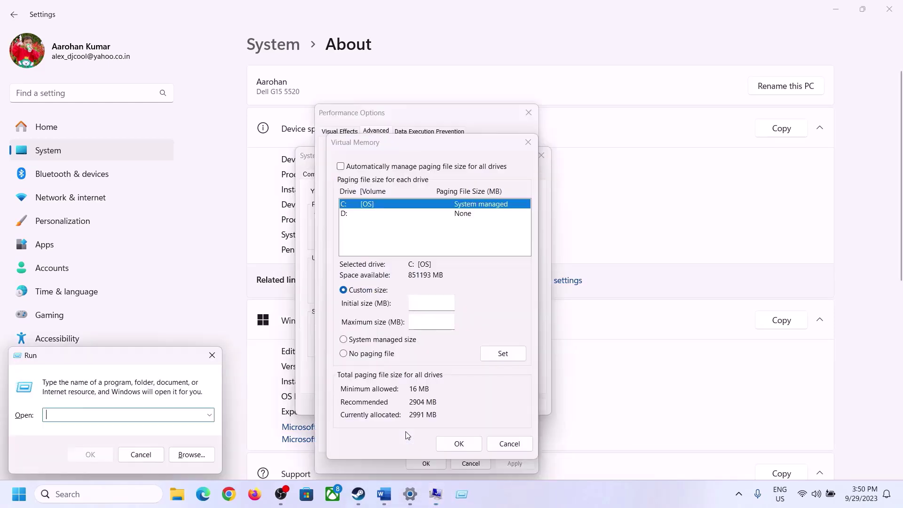
type("ca")
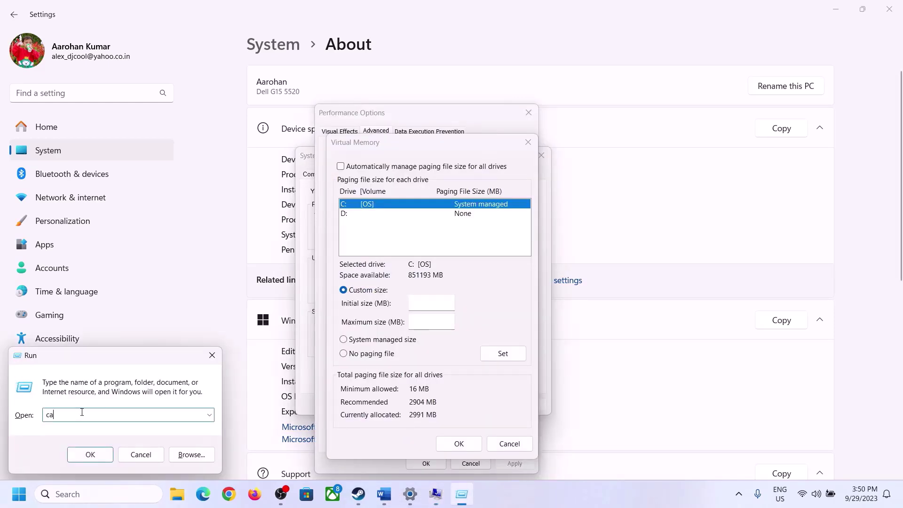
type("lc")
left_click(89, 455)
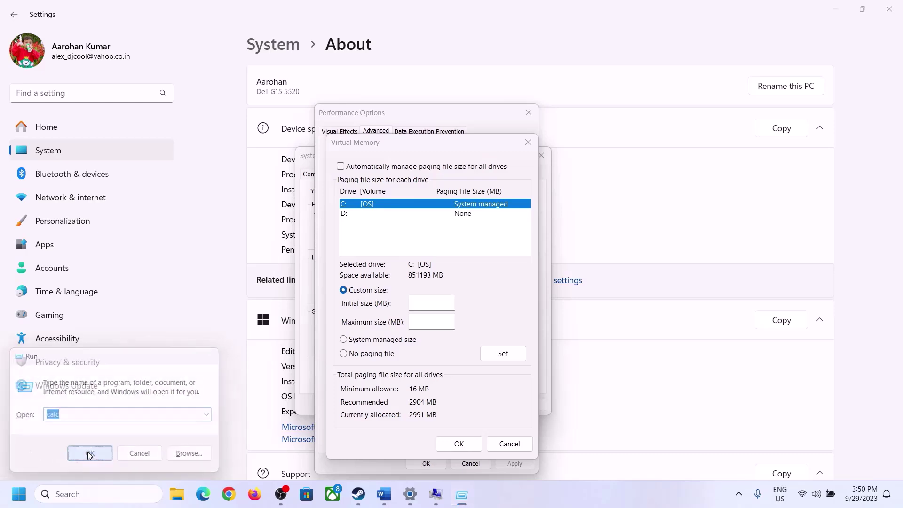
left_click_drag(113, 16, 659, 154)
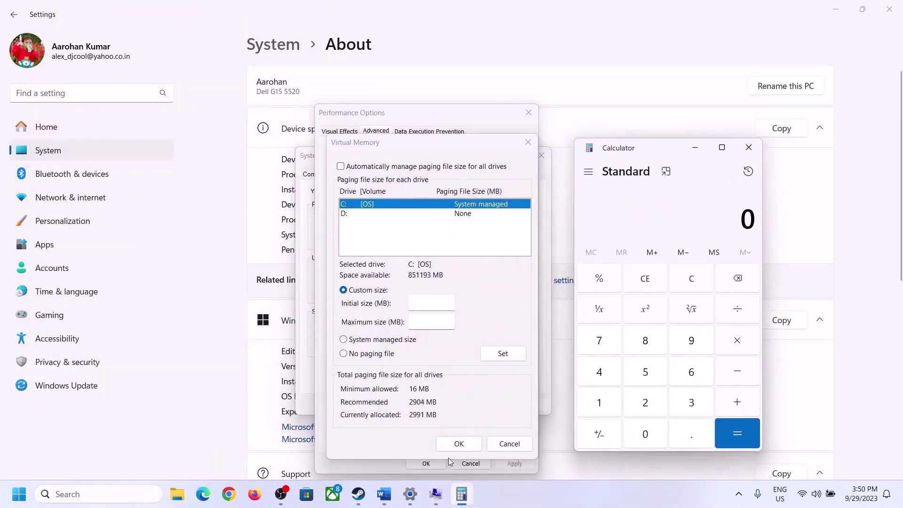
left_click(384, 494)
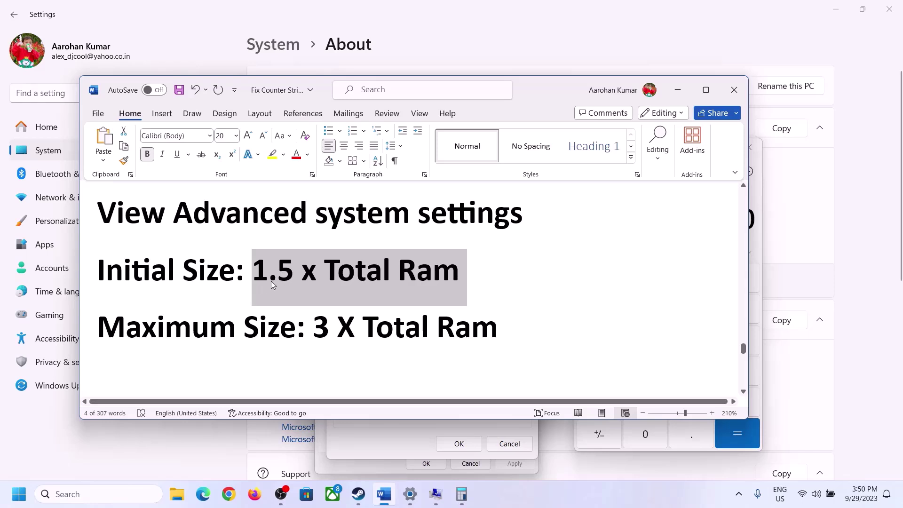
left_click(465, 498)
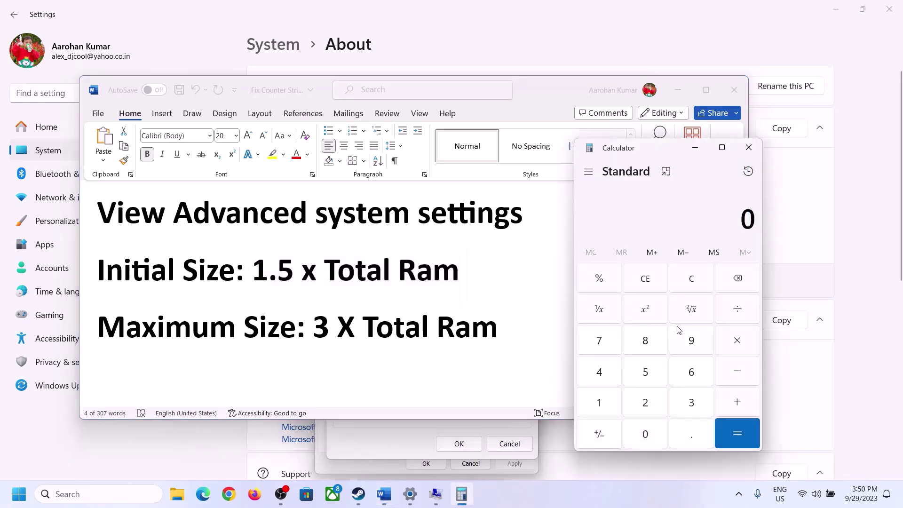
left_click(599, 403)
left_click(688, 378)
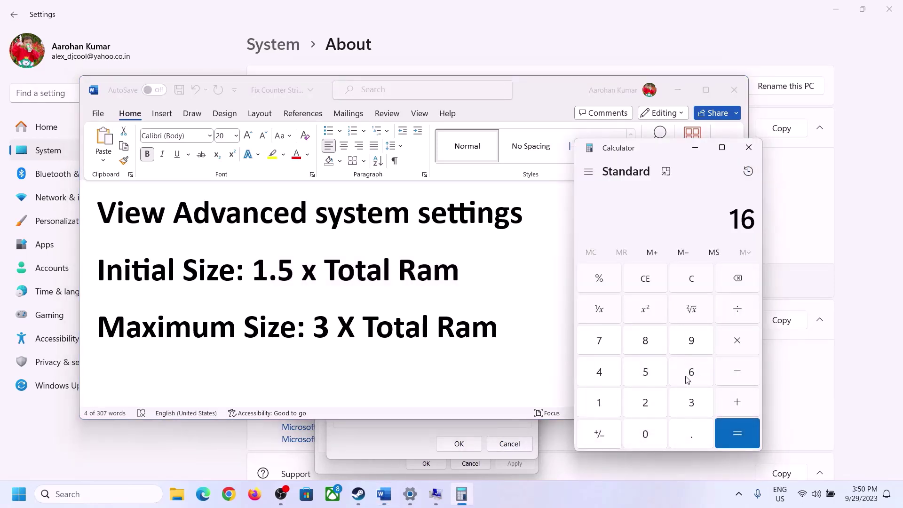
left_click(694, 288)
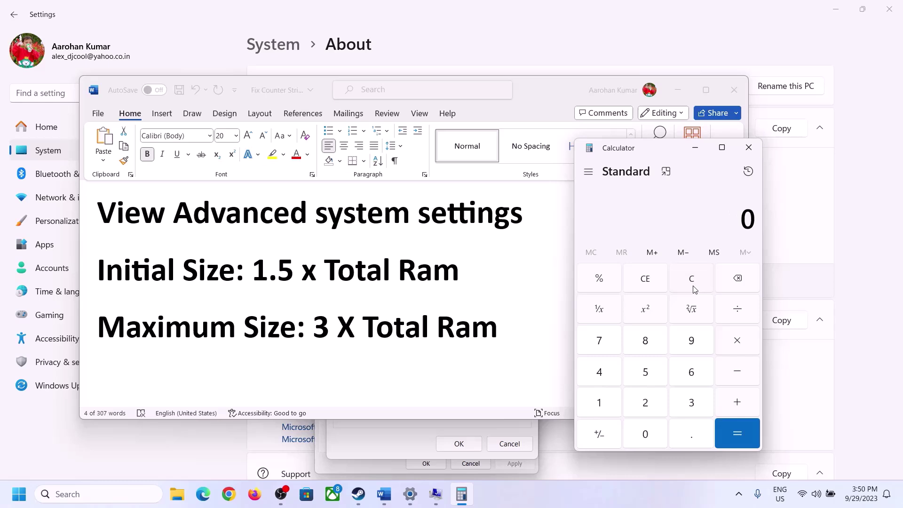
Step: Calculate 16 × 1024 in Calculator to convert the installed RAM to megabytes
left_click(605, 403)
left_click(687, 375)
left_click(737, 343)
left_click(599, 403)
left_click(646, 433)
left_click(645, 402)
left_click(607, 379)
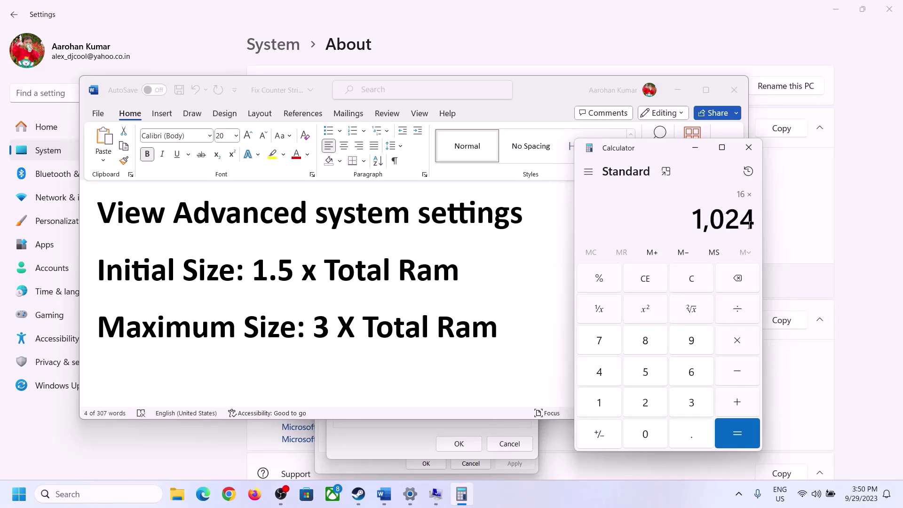
left_click(737, 435)
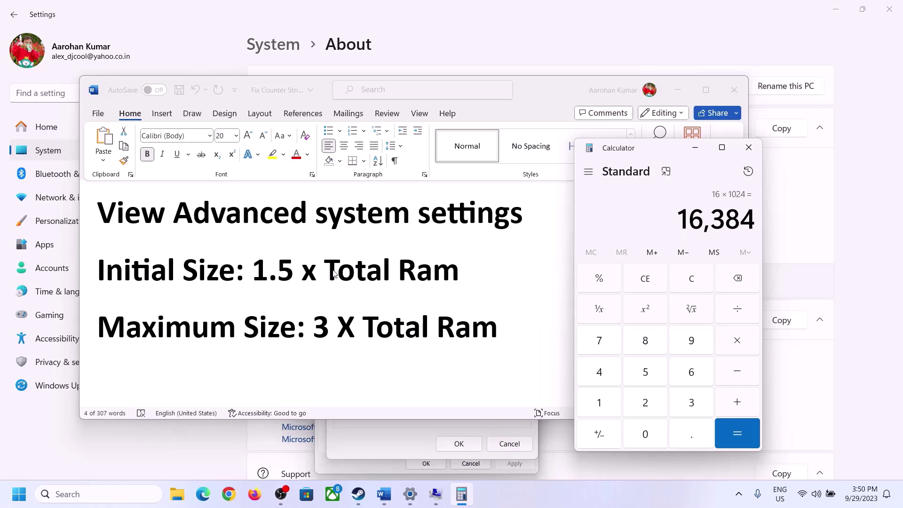
Step: Multiply the RAM in megabytes by 1.5 in Calculator to get the initial paging file size
left_click(738, 343)
left_click(610, 405)
left_click(687, 438)
left_click(656, 382)
left_click(737, 431)
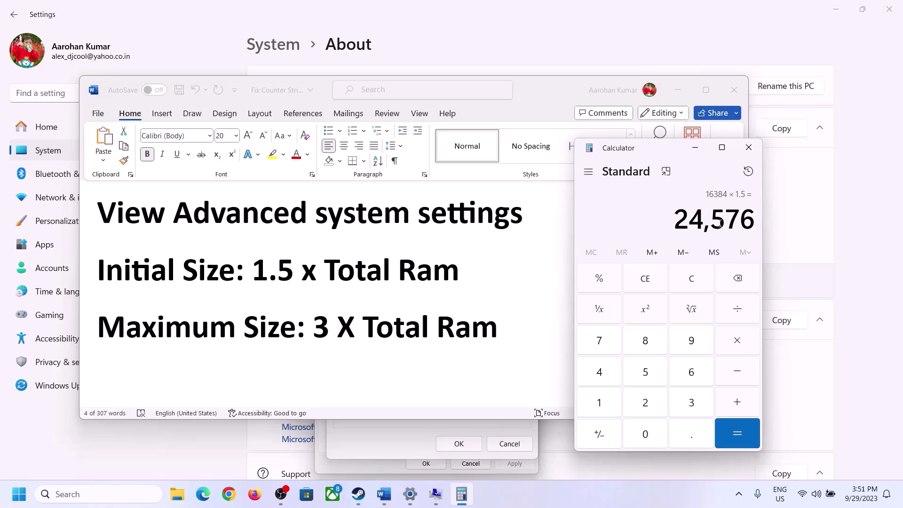
Step: Return to the Virtual Memory dialog and enter 24576 MB as the initial size for drive C:
left_click(398, 439)
left_click(424, 302)
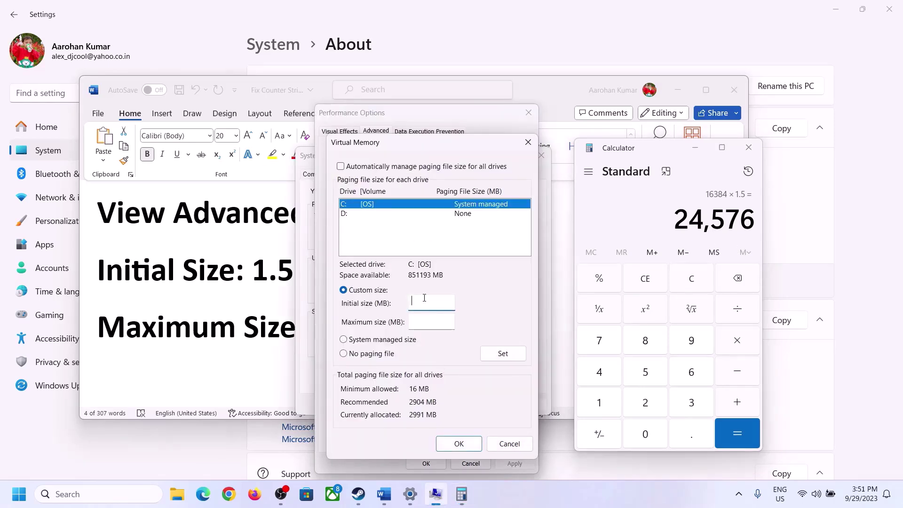
type("24576")
left_click(452, 322)
Step: Check the maximum size formula in Word and the installed RAM in Settings, and have Calculator cleared and in front
left_click(259, 332)
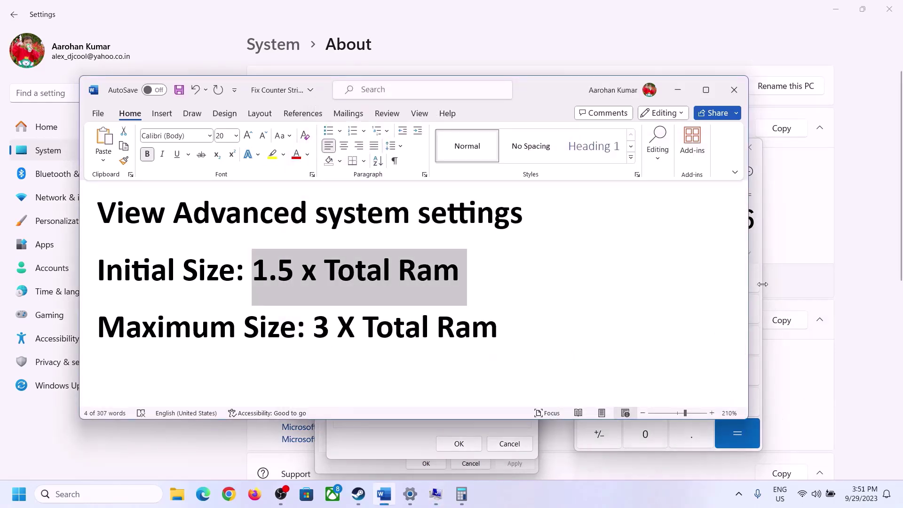
left_click(758, 244)
left_click(700, 280)
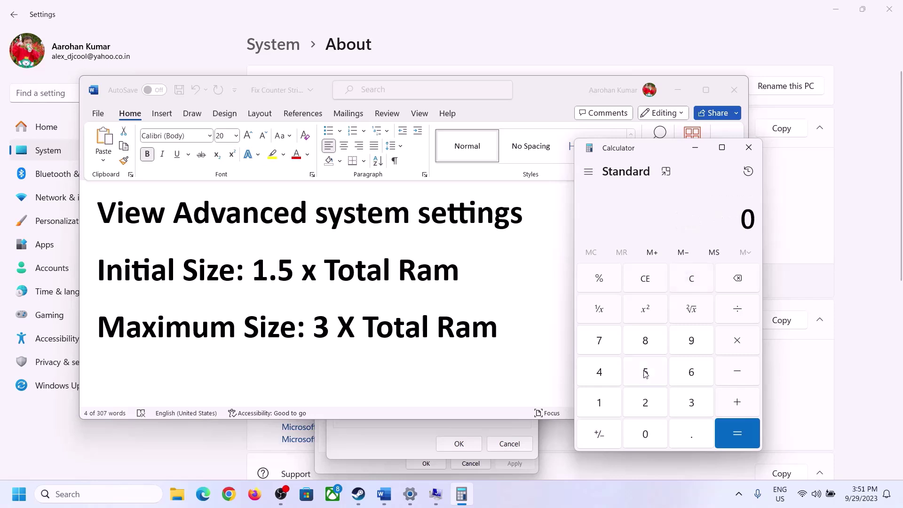
left_click(410, 494)
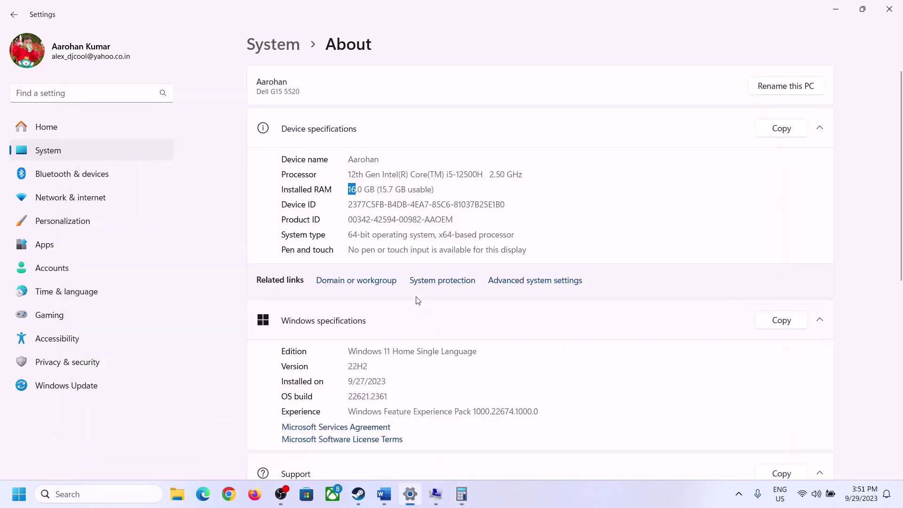
left_click(461, 494)
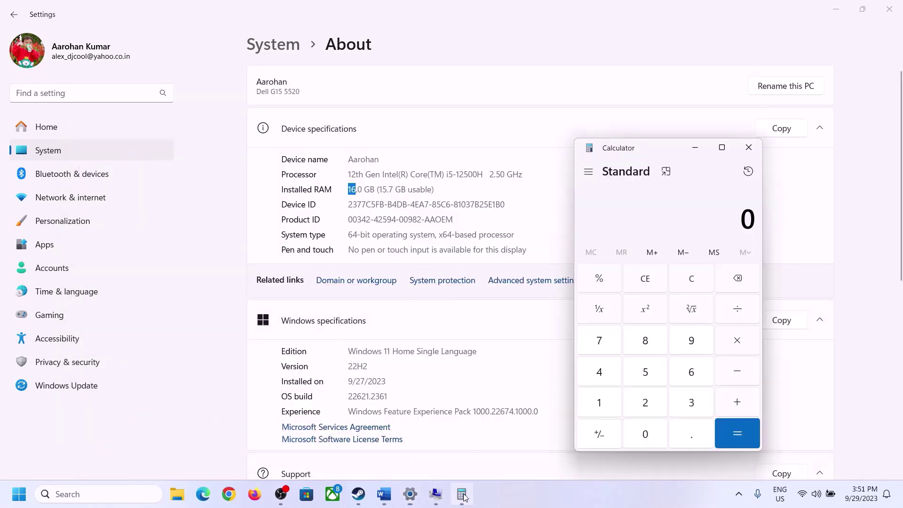
Step: Compute 16 × 1024 again in Calculator as the basis for the maximum paging file size
left_click(608, 398)
left_click(688, 374)
left_click(734, 342)
left_click(603, 395)
left_click(638, 430)
left_click(642, 401)
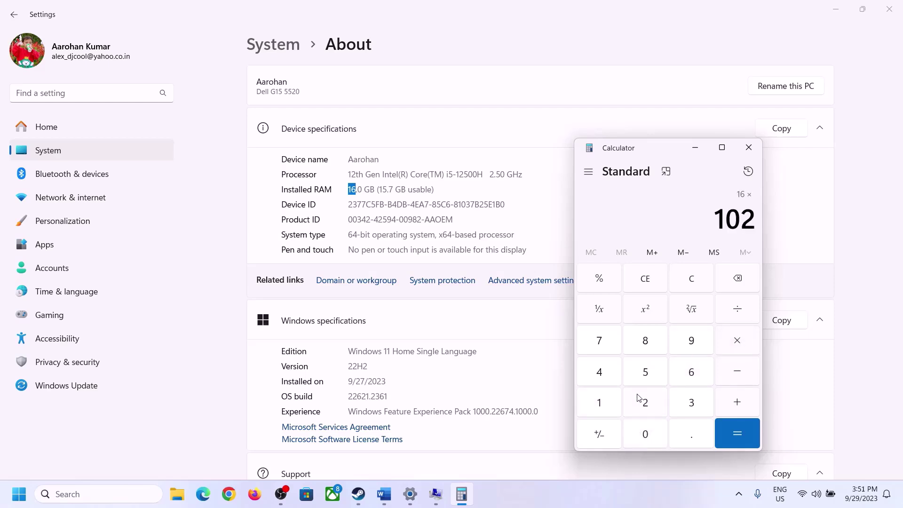
left_click(601, 373)
left_click(726, 440)
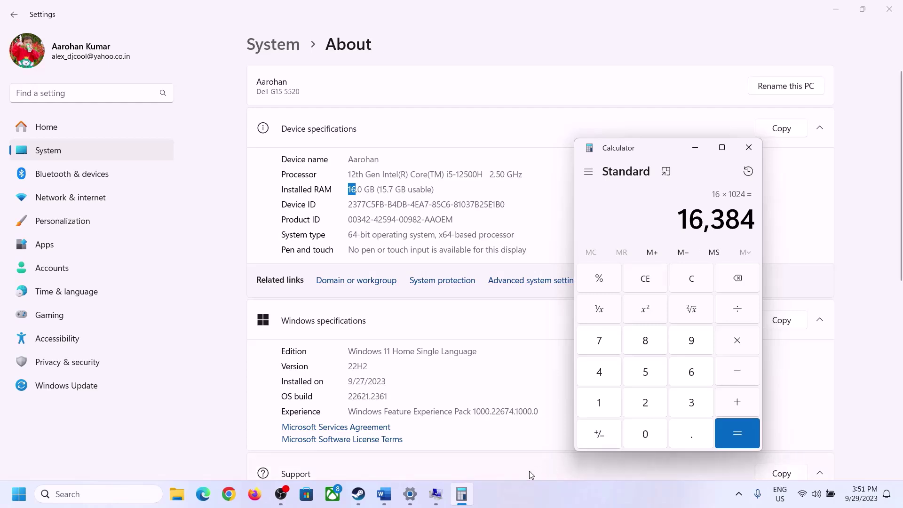
Step: Recheck the maximum size formula in Word and multiply the RAM in megabytes by 3 in Calculator
left_click(384, 494)
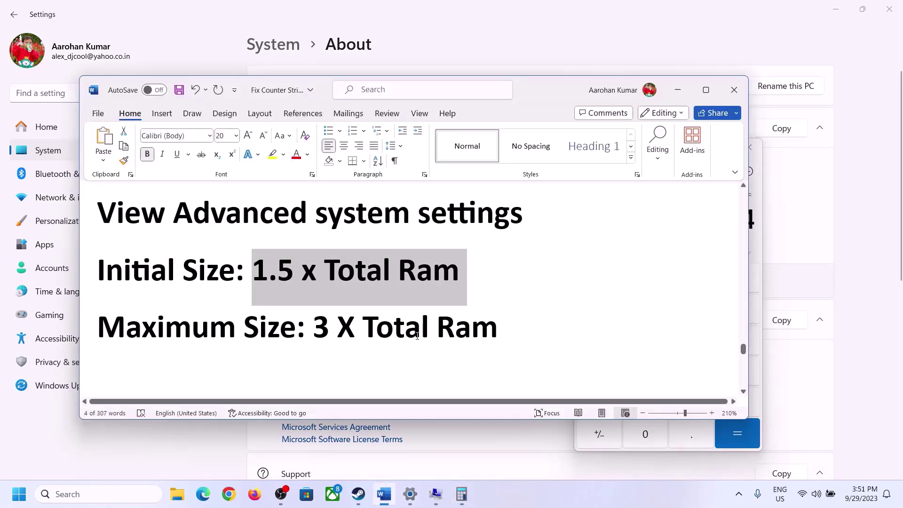
left_click(462, 494)
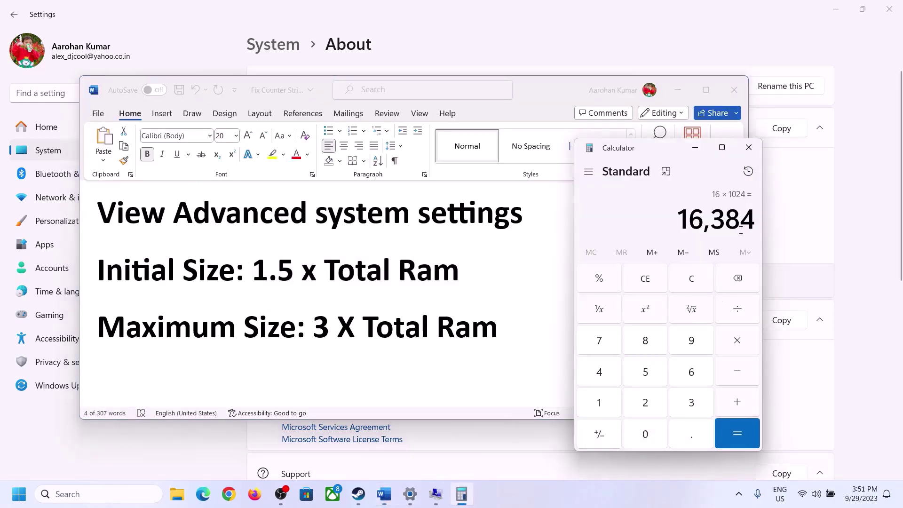
left_click(740, 346)
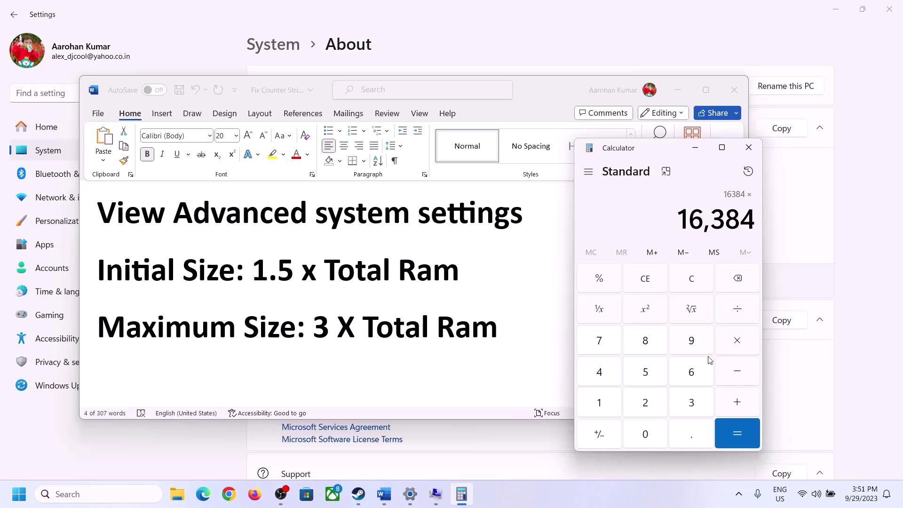
left_click(679, 406)
left_click(744, 431)
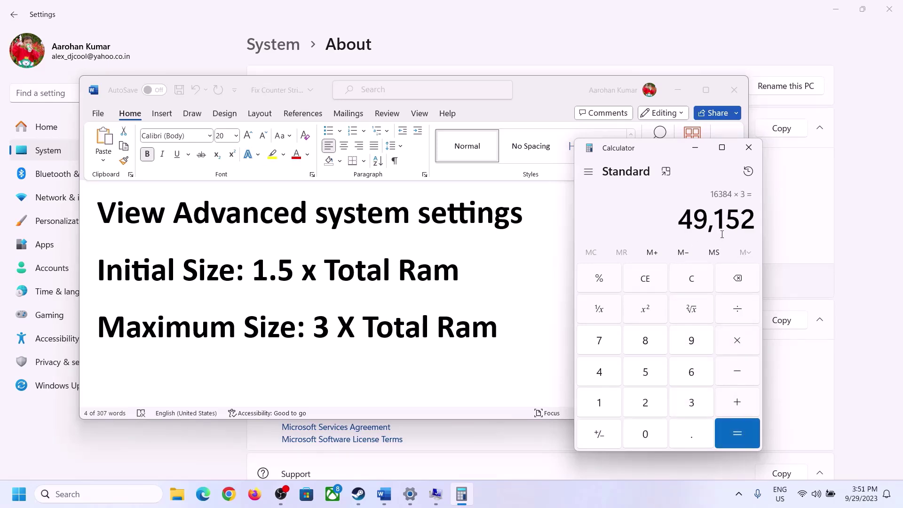
Step: Enter 49152 MB as the maximum size, set the custom range for drive C:, and confirm the virtual memory change
left_click(436, 496)
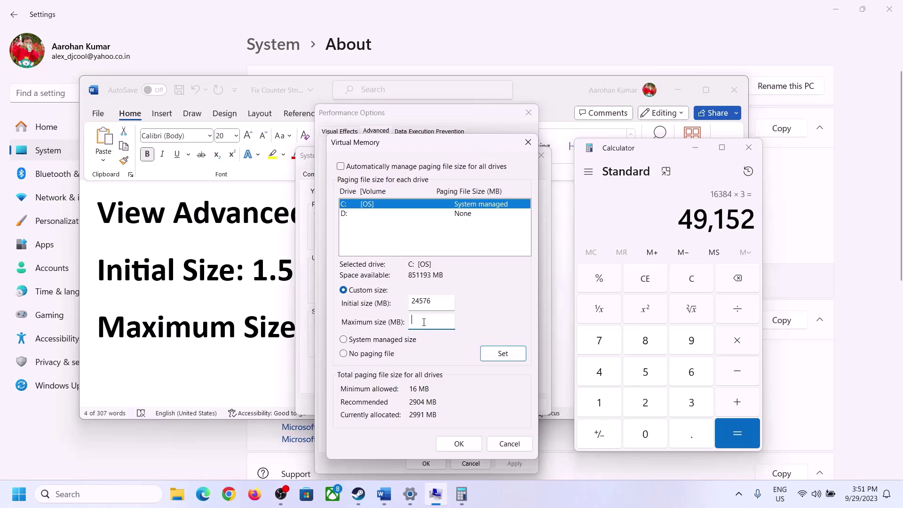
type("49152")
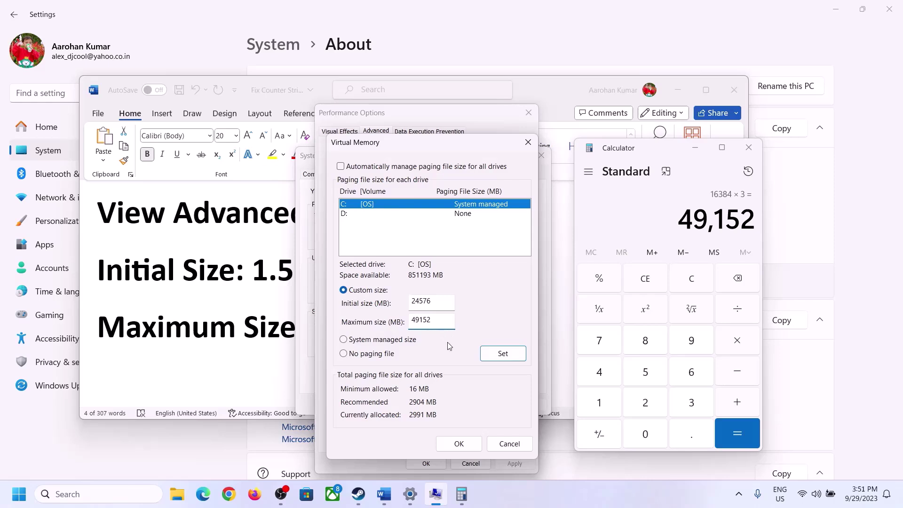
left_click(502, 354)
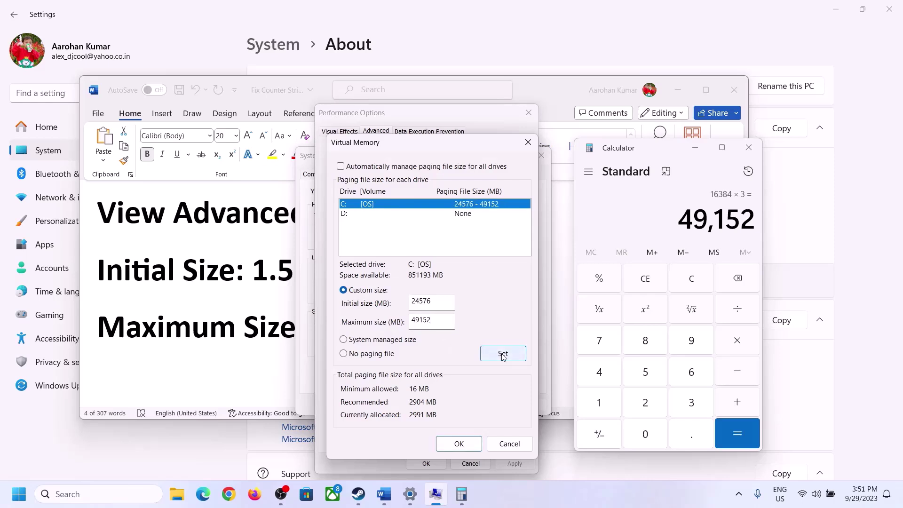
left_click(459, 443)
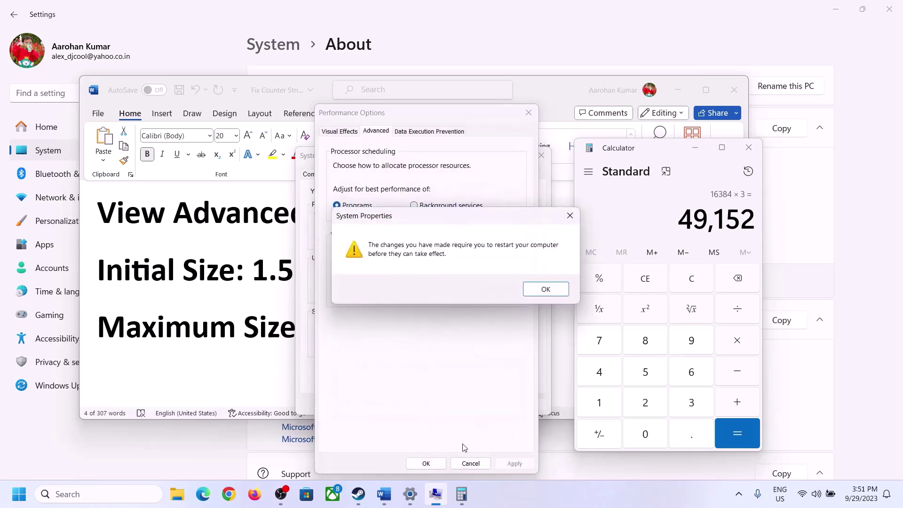
left_click(560, 290)
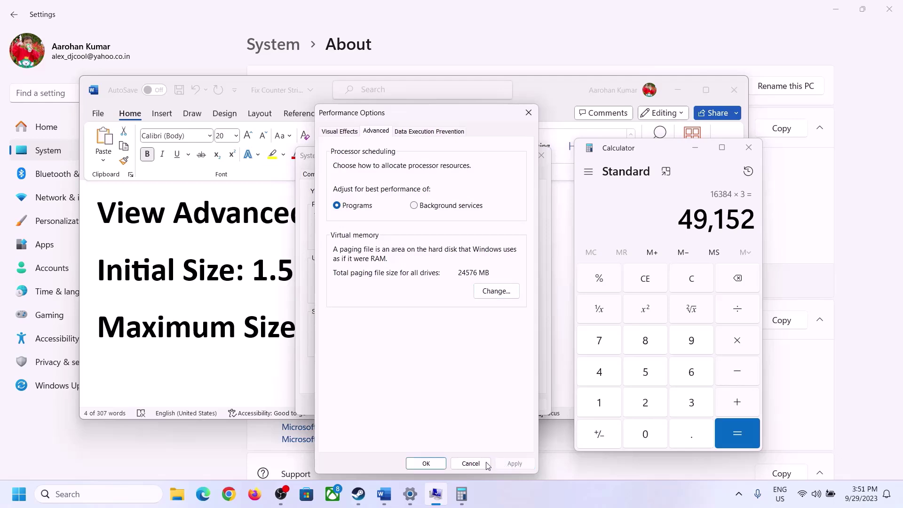
Step: Accept and close the Performance Options and System Properties dialogs, and dismiss the restart prompt without restarting
left_click(428, 464)
left_click(426, 404)
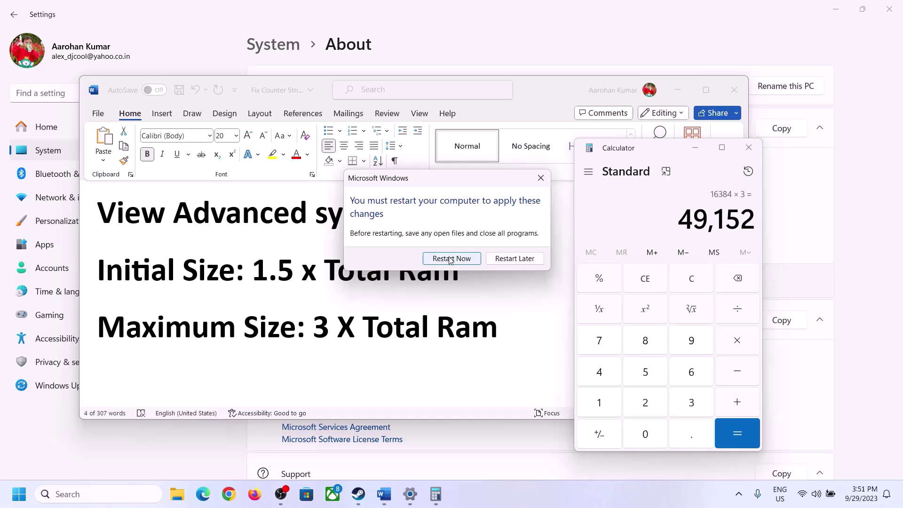
left_click(540, 177)
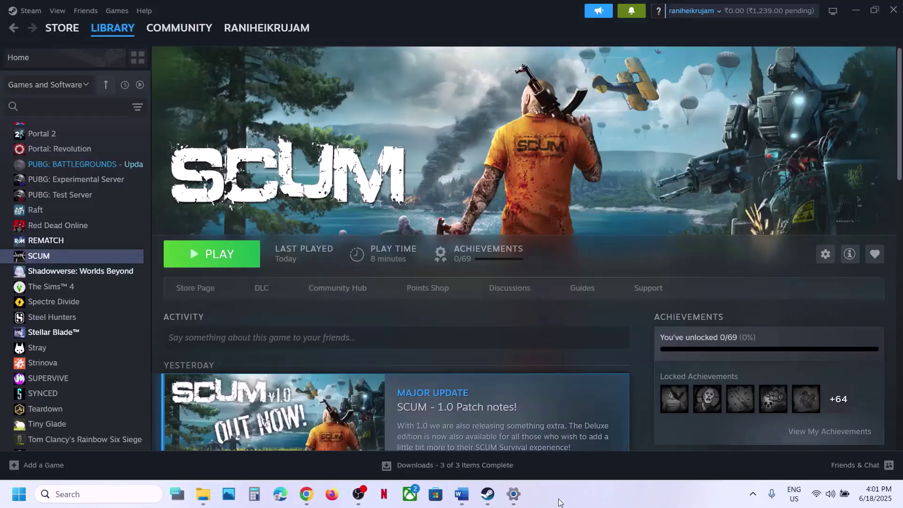
Step: Switch to the Step 2 Word document, maximize it, and examine Step 18 on overclocking, Afterburner/Rivatuner and overlay apps
left_click(461, 494)
scroll(333, 333, "down", 3)
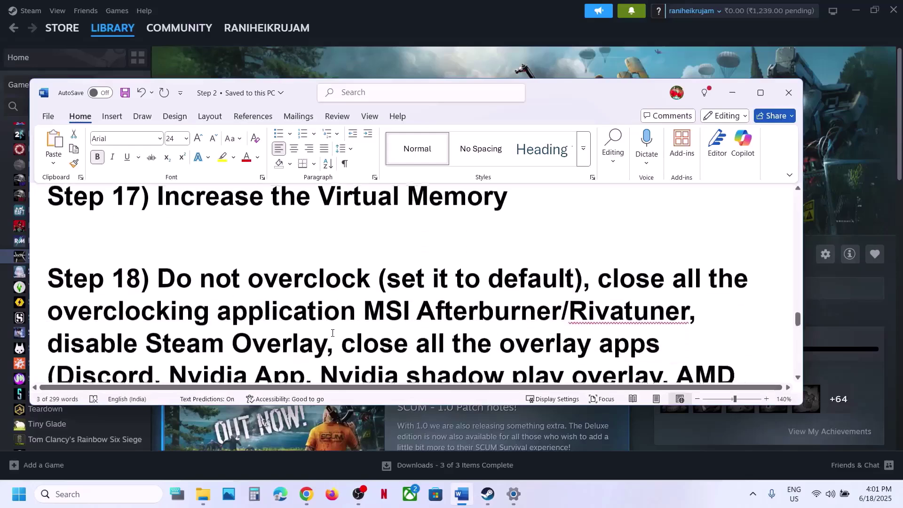
scroll(333, 333, "down", 2)
left_click(761, 92)
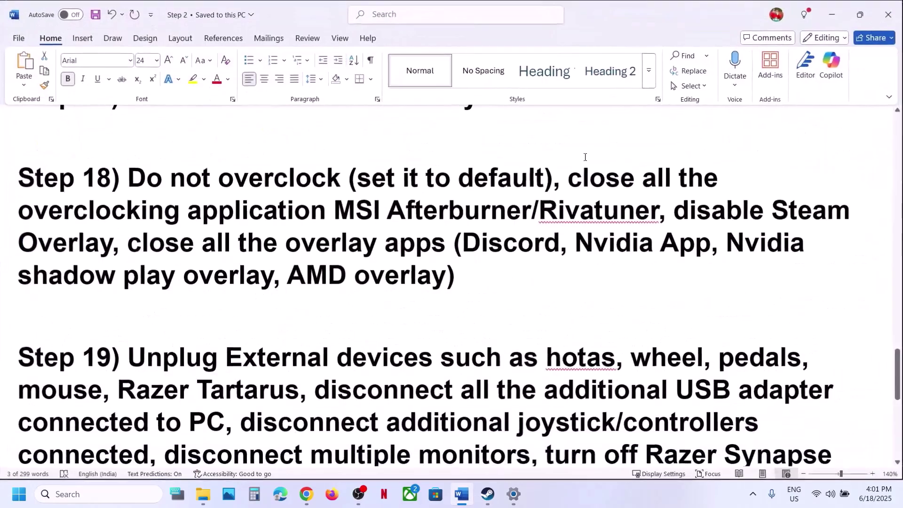
scroll(585, 157, "up", 2)
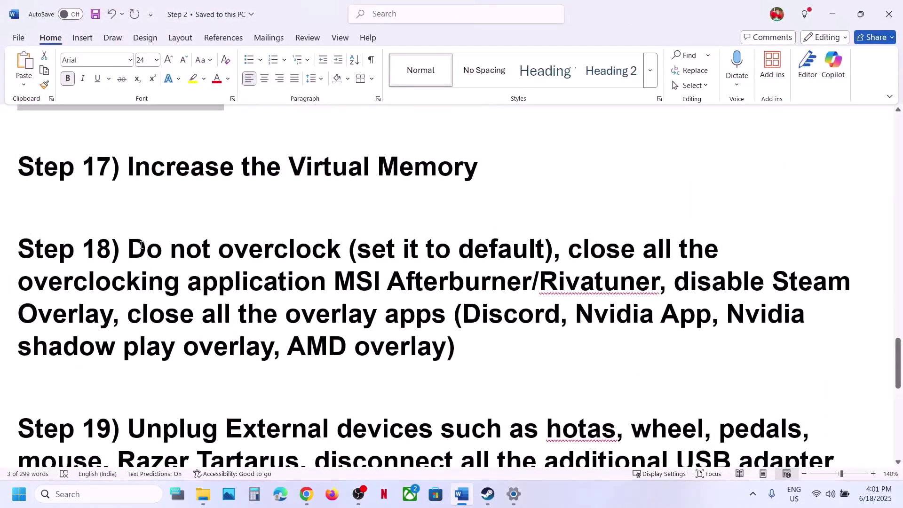
left_click_drag(141, 246, 636, 250)
left_click(575, 249)
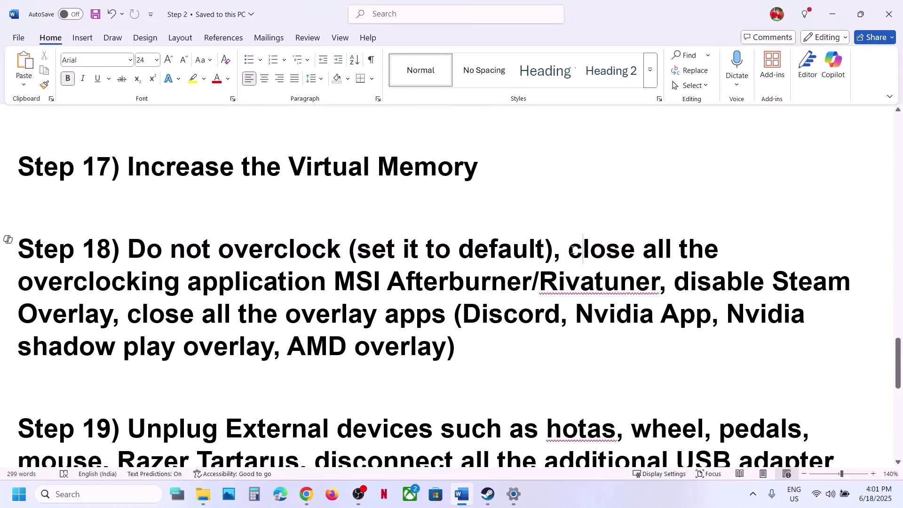
left_click_drag(575, 250, 605, 282)
left_click(604, 282)
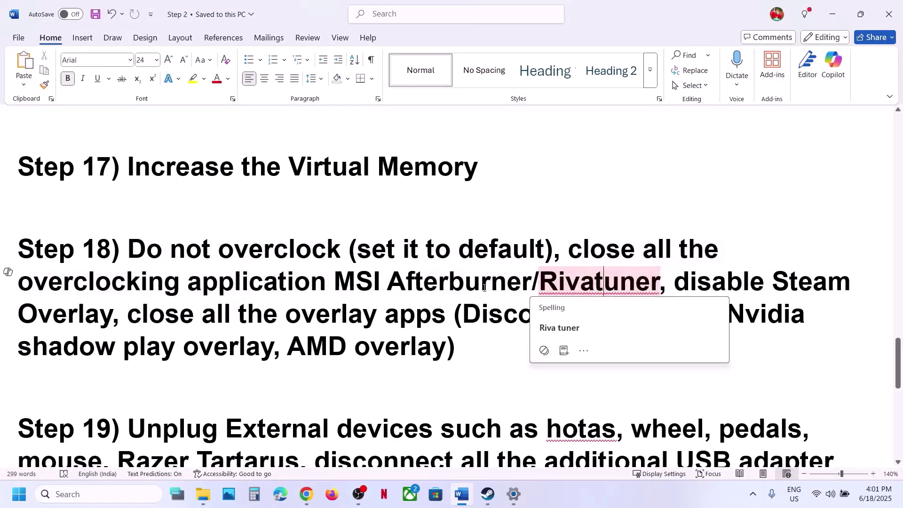
left_click(356, 282)
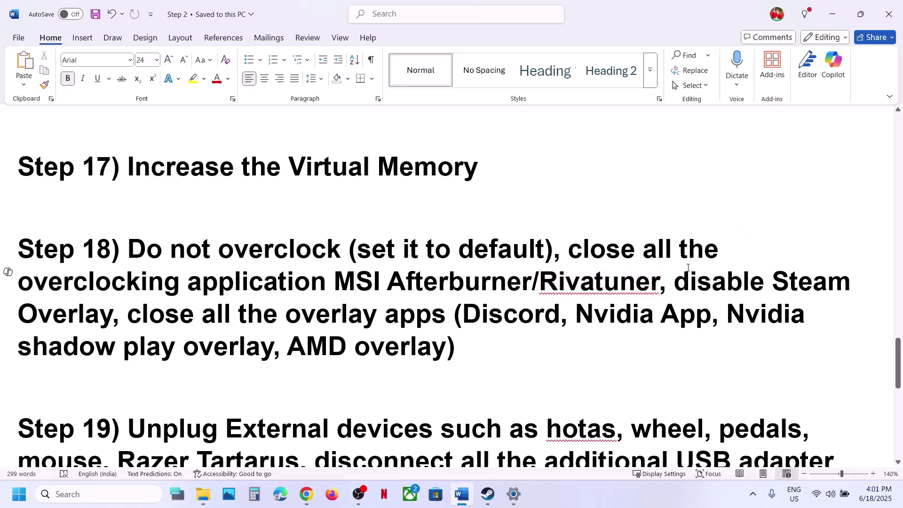
left_click_drag(676, 274, 711, 282)
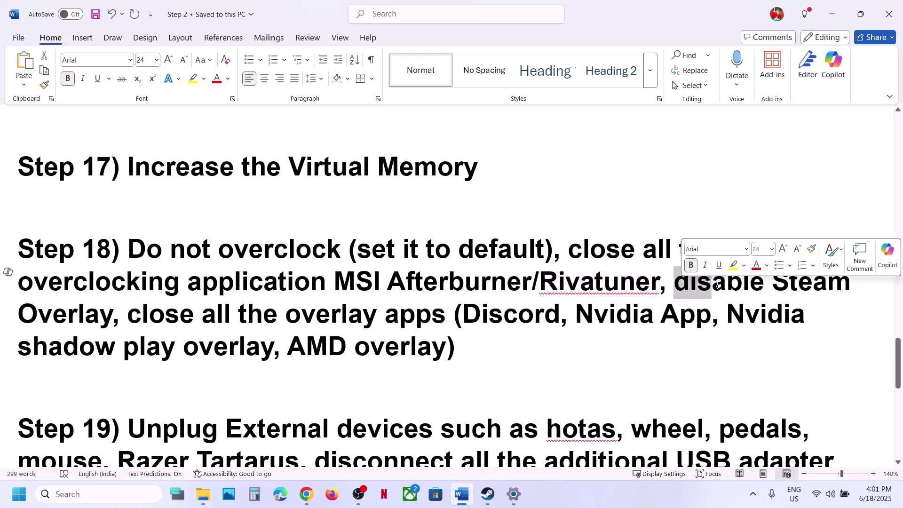
Step: Turn off the Steam Overlay in SCUM's Steam properties, then return to the Word instructions
left_click(496, 502)
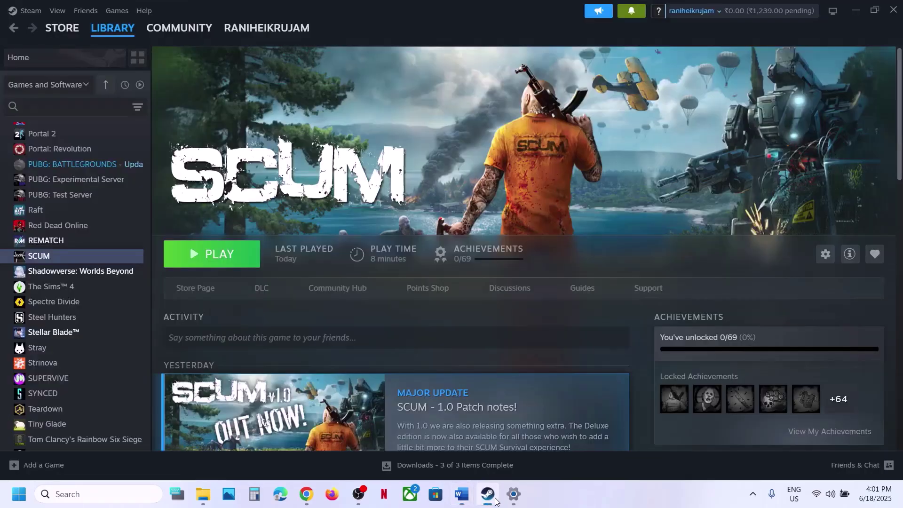
right_click(90, 260)
left_click(121, 350)
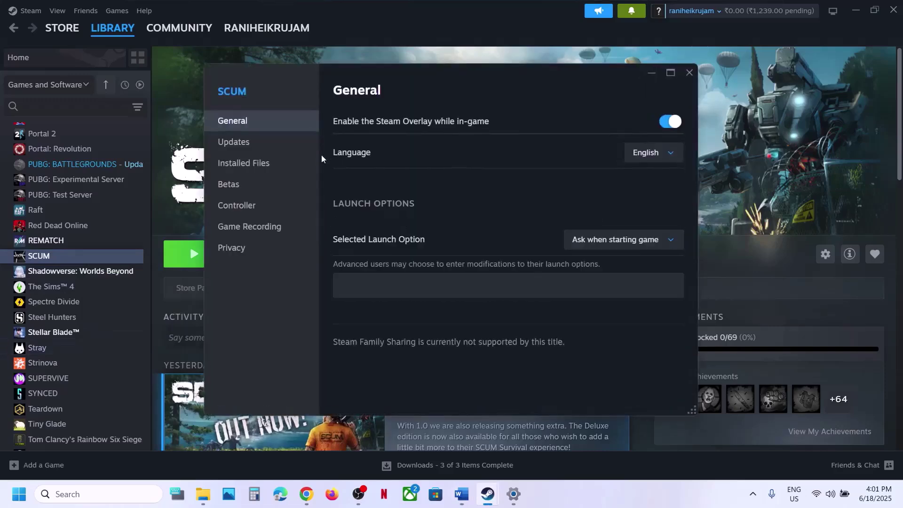
left_click(677, 124)
left_click(688, 72)
left_click(461, 494)
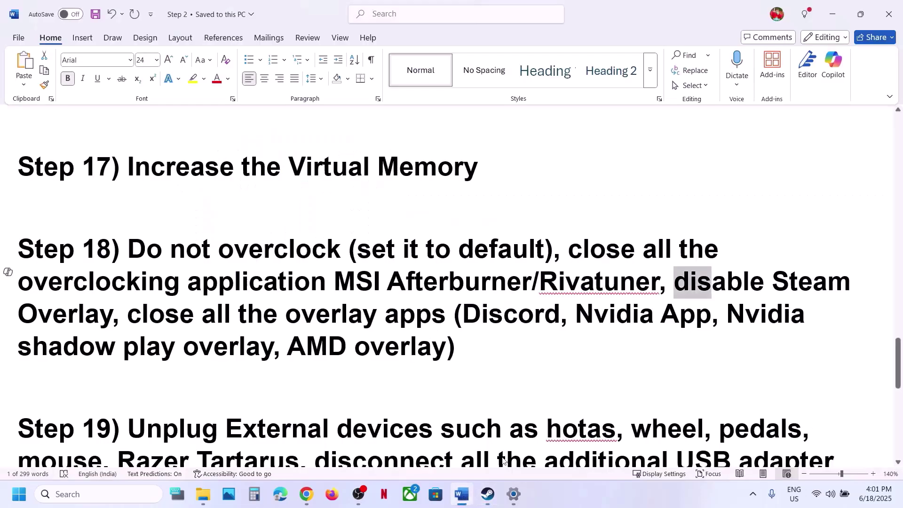
Step: Examine the Step 18 advice on closing overlay apps such as Discord, Nvidia App, Nvidia shadow play and AMD overlay
scroll(518, 345, "up", 1)
double_click(514, 348)
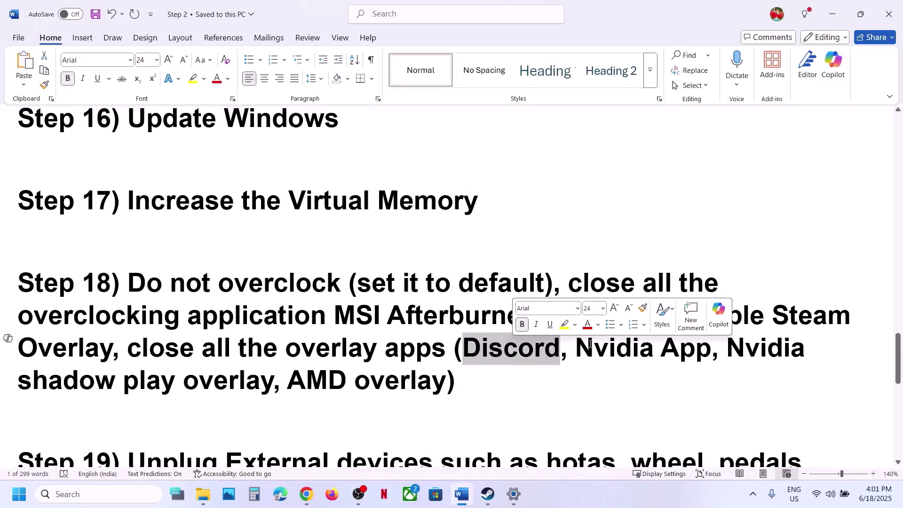
left_click_drag(561, 348, 703, 356)
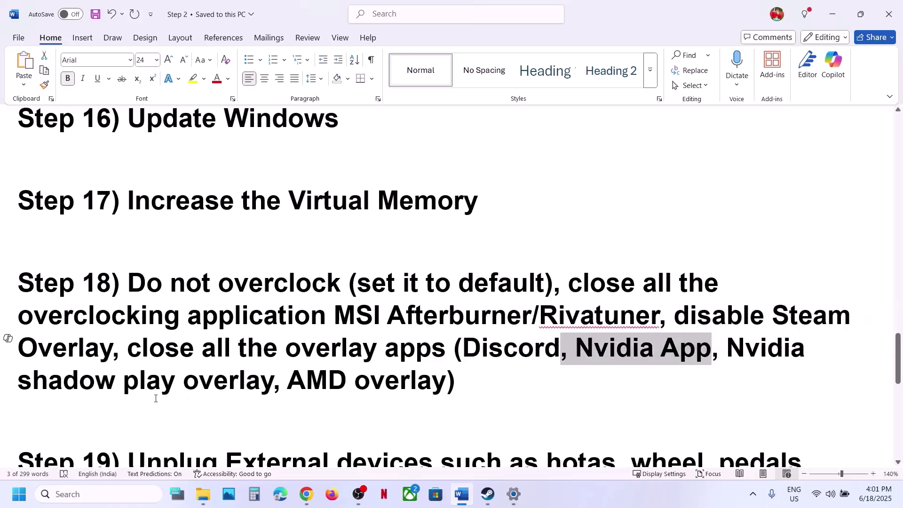
left_click_drag(131, 356, 460, 372)
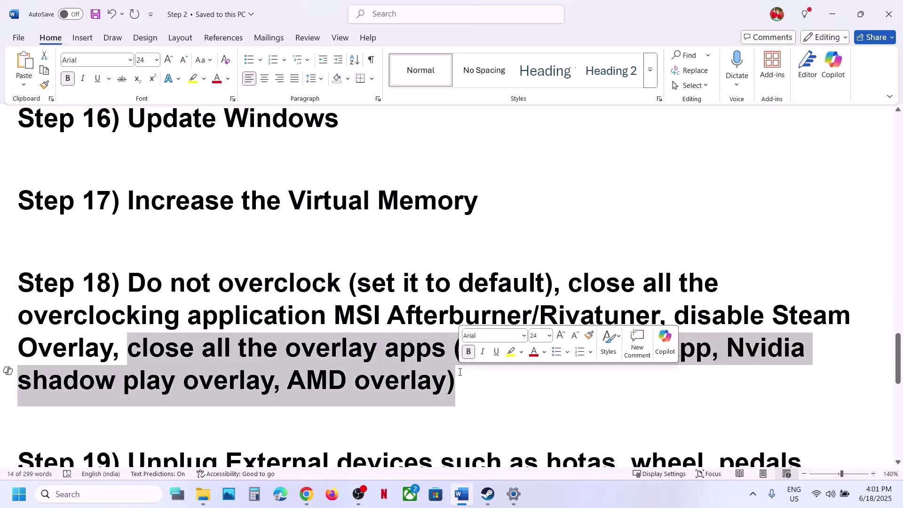
Step: Examine Step 19 on unplugging external devices and extra monitors, closing Razer, MSI, Corsair and third-party services, and removing the undervolt
scroll(460, 372, "down", 5)
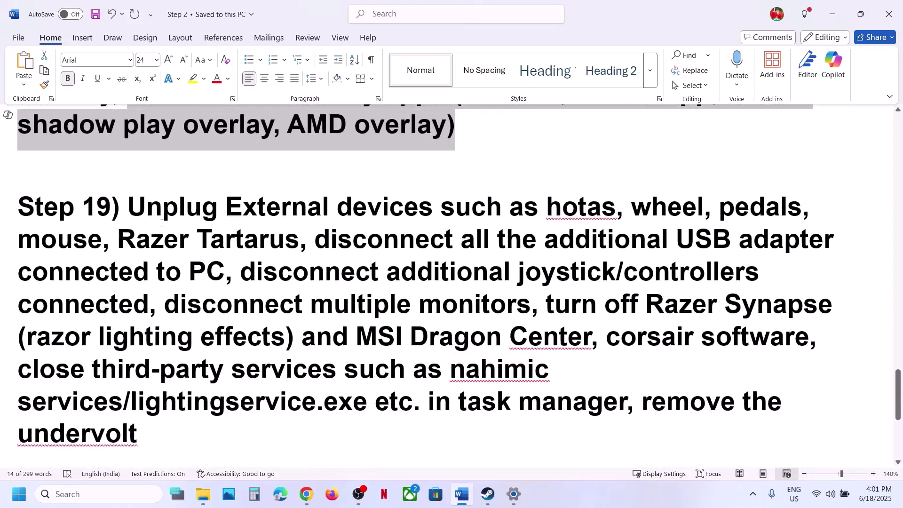
left_click(161, 223)
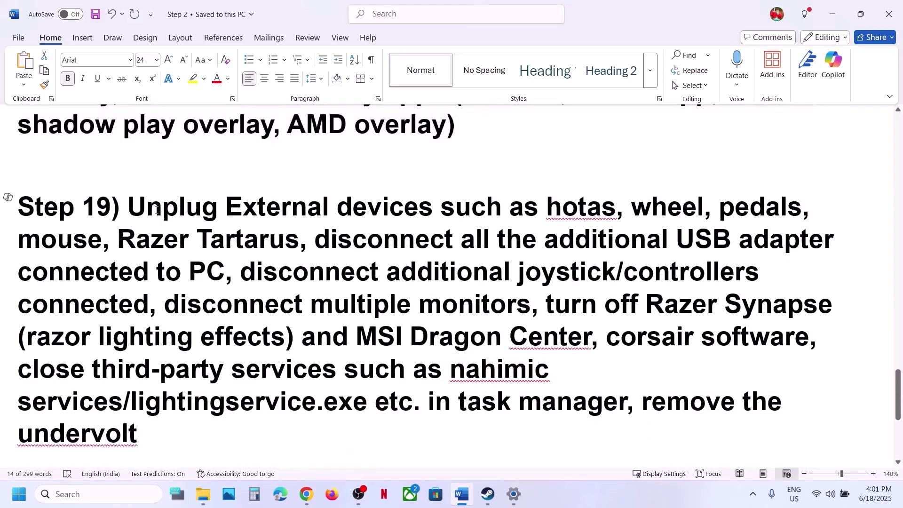
left_click_drag(159, 202, 676, 287)
left_click_drag(184, 278, 491, 295)
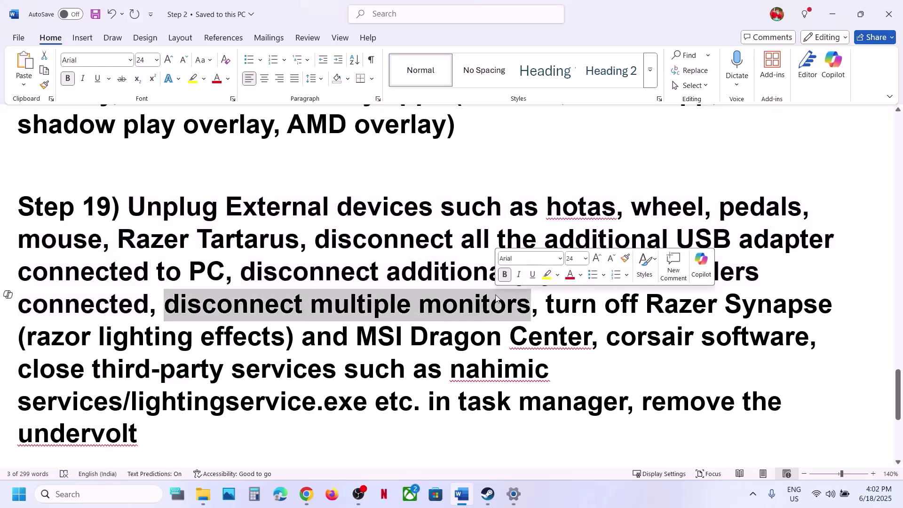
left_click(548, 304)
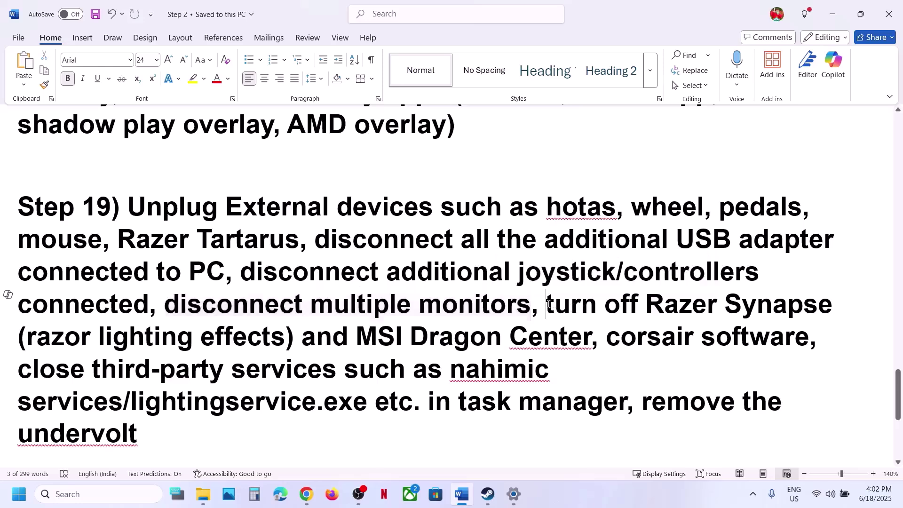
left_click_drag(548, 304, 698, 426)
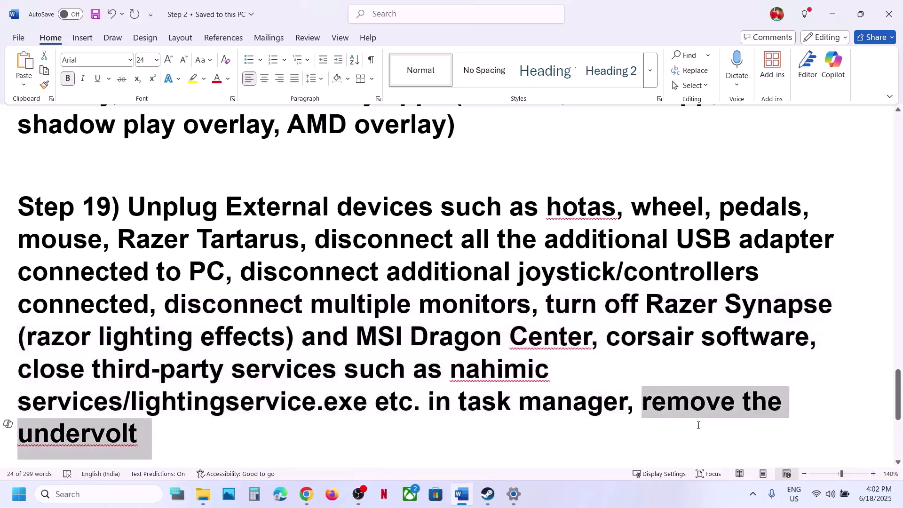
left_click(286, 416)
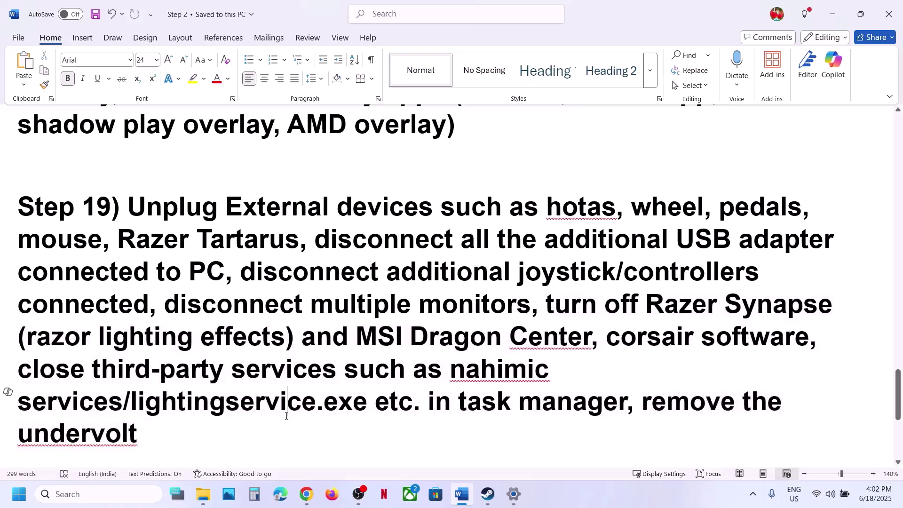
Step: Examine Step 20 on updating the system BIOS, and check the battery charge in the system's quick settings
scroll(287, 415, "down", 3)
left_click_drag(128, 382, 436, 371)
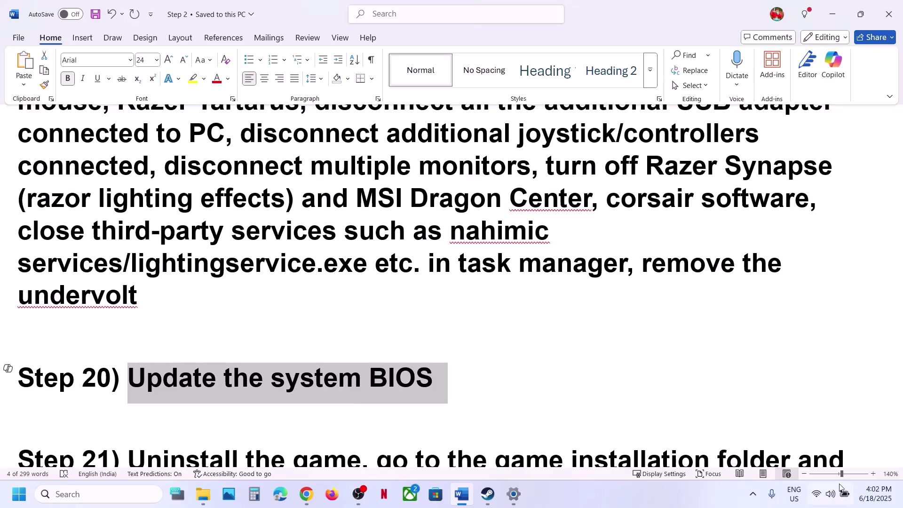
left_click(845, 495)
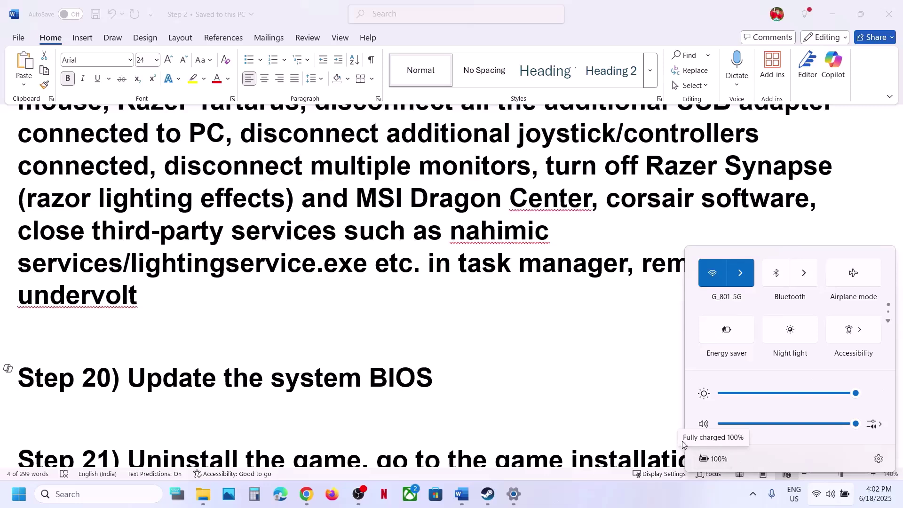
left_click(433, 391)
Step: Read the uninstall instruction in Step 21, and switch to Steam to show SCUM's management options containing Uninstall
scroll(433, 391, "down", 2)
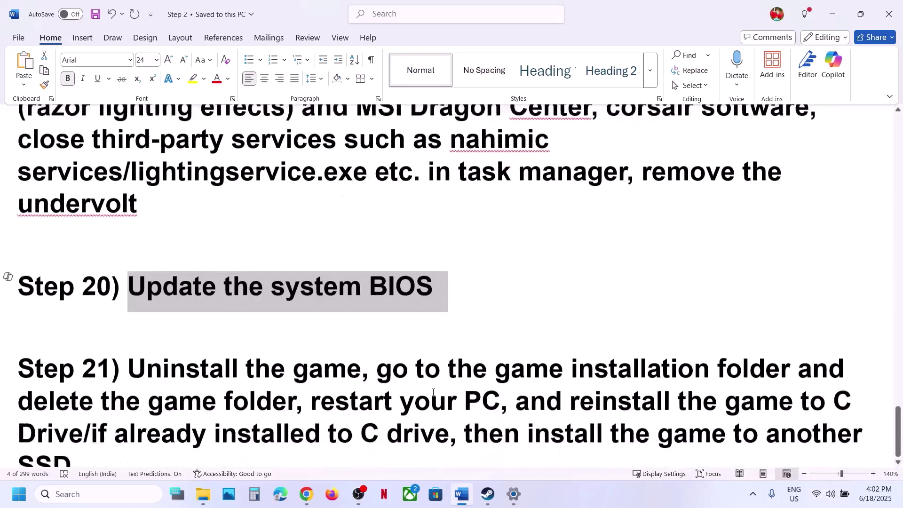
left_click_drag(119, 338, 323, 399)
left_click(305, 399)
left_click(482, 502)
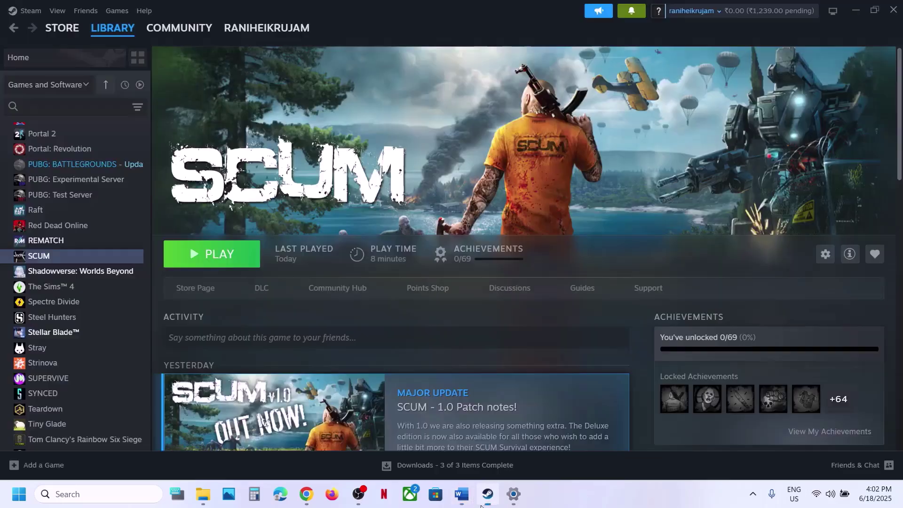
right_click(83, 258)
mouse_move(113, 328)
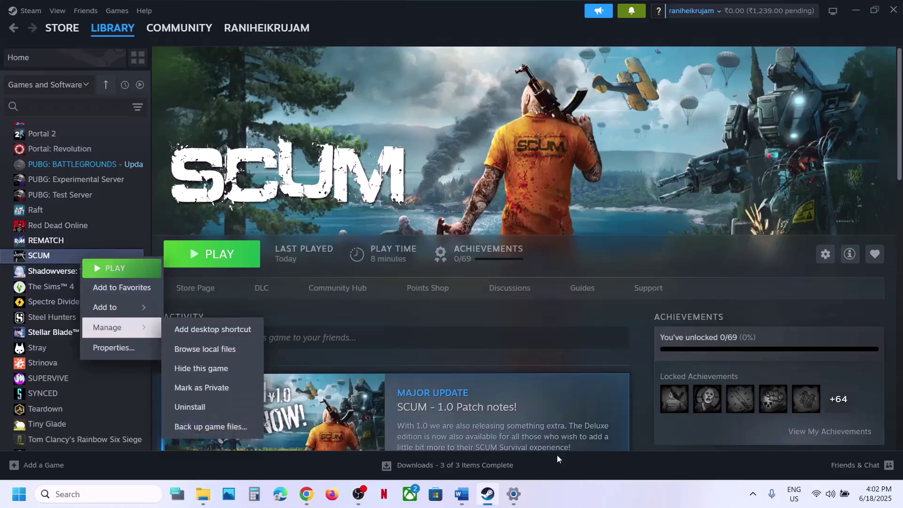
Step: Return to the Word document to examine Step 21 on restarting and reinstalling to C drive or another SSD, and switch back to Steam
left_click(462, 494)
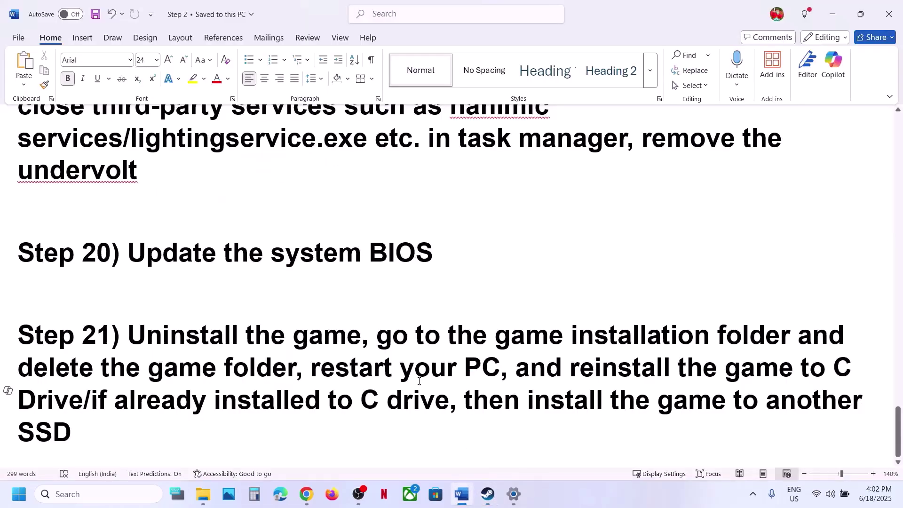
left_click_drag(311, 371, 446, 372)
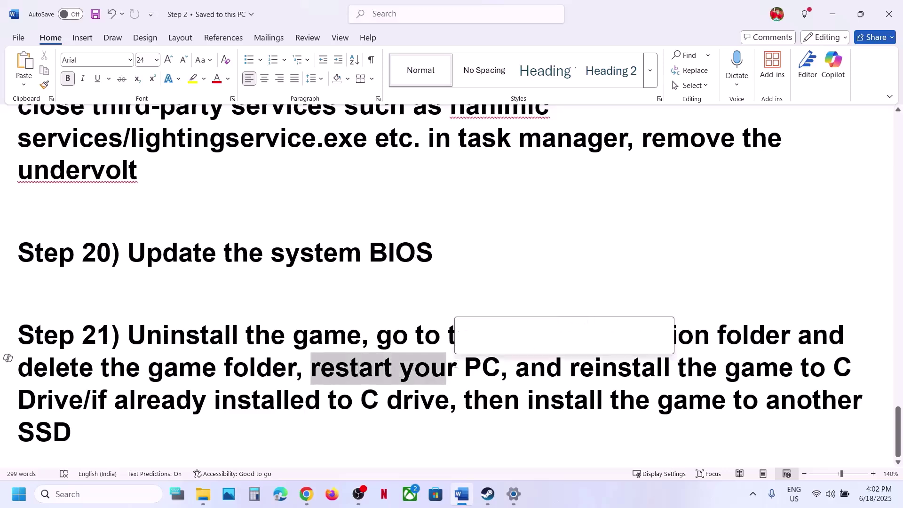
left_click_drag(563, 368, 86, 398)
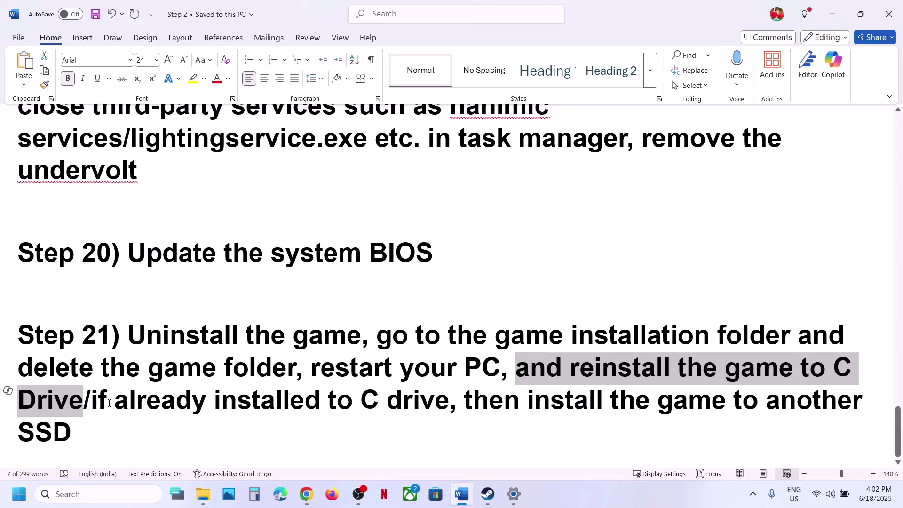
left_click_drag(91, 404, 440, 429)
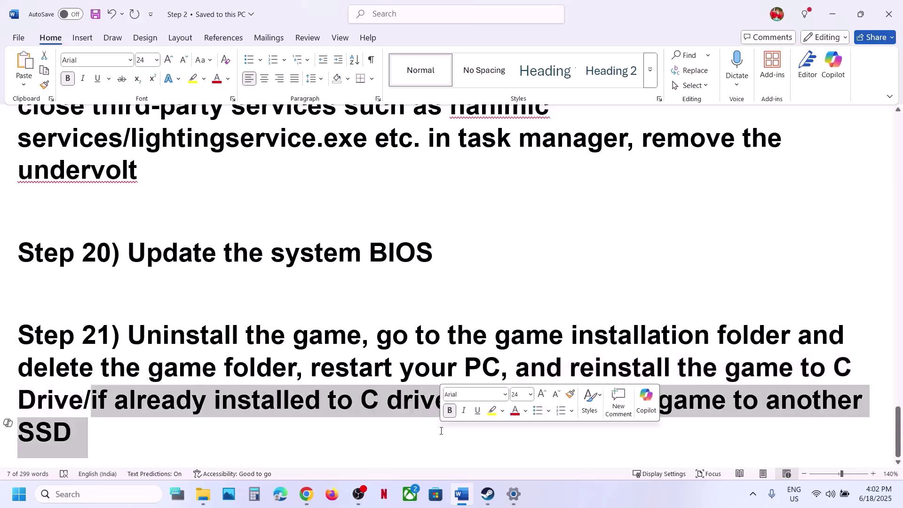
left_click(363, 442)
left_click_drag(88, 438, 37, 401)
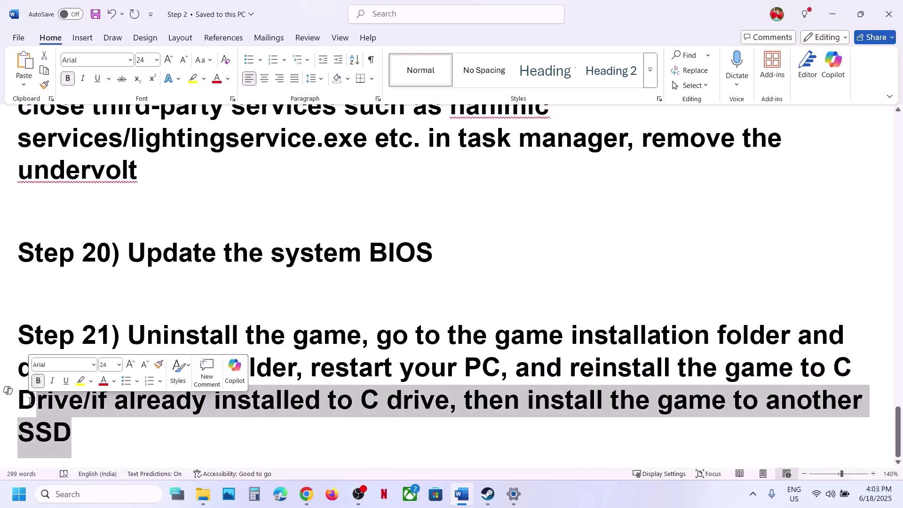
left_click(495, 503)
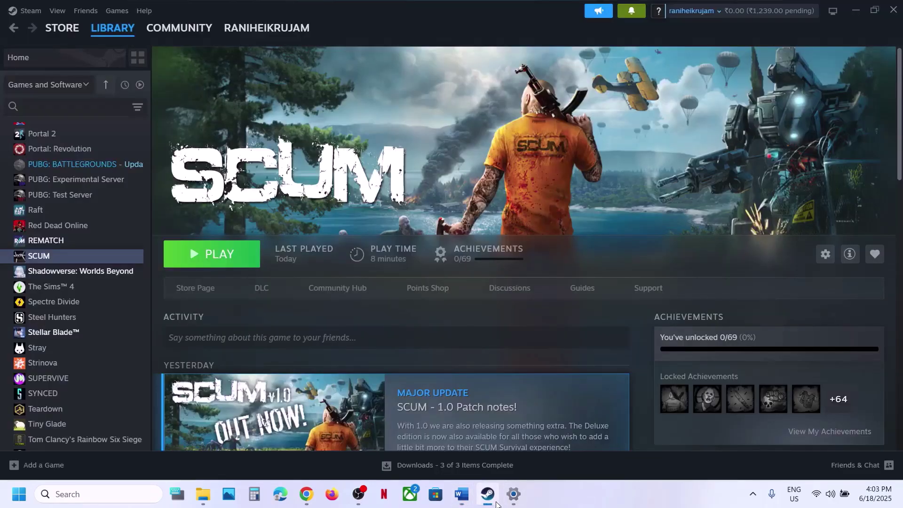